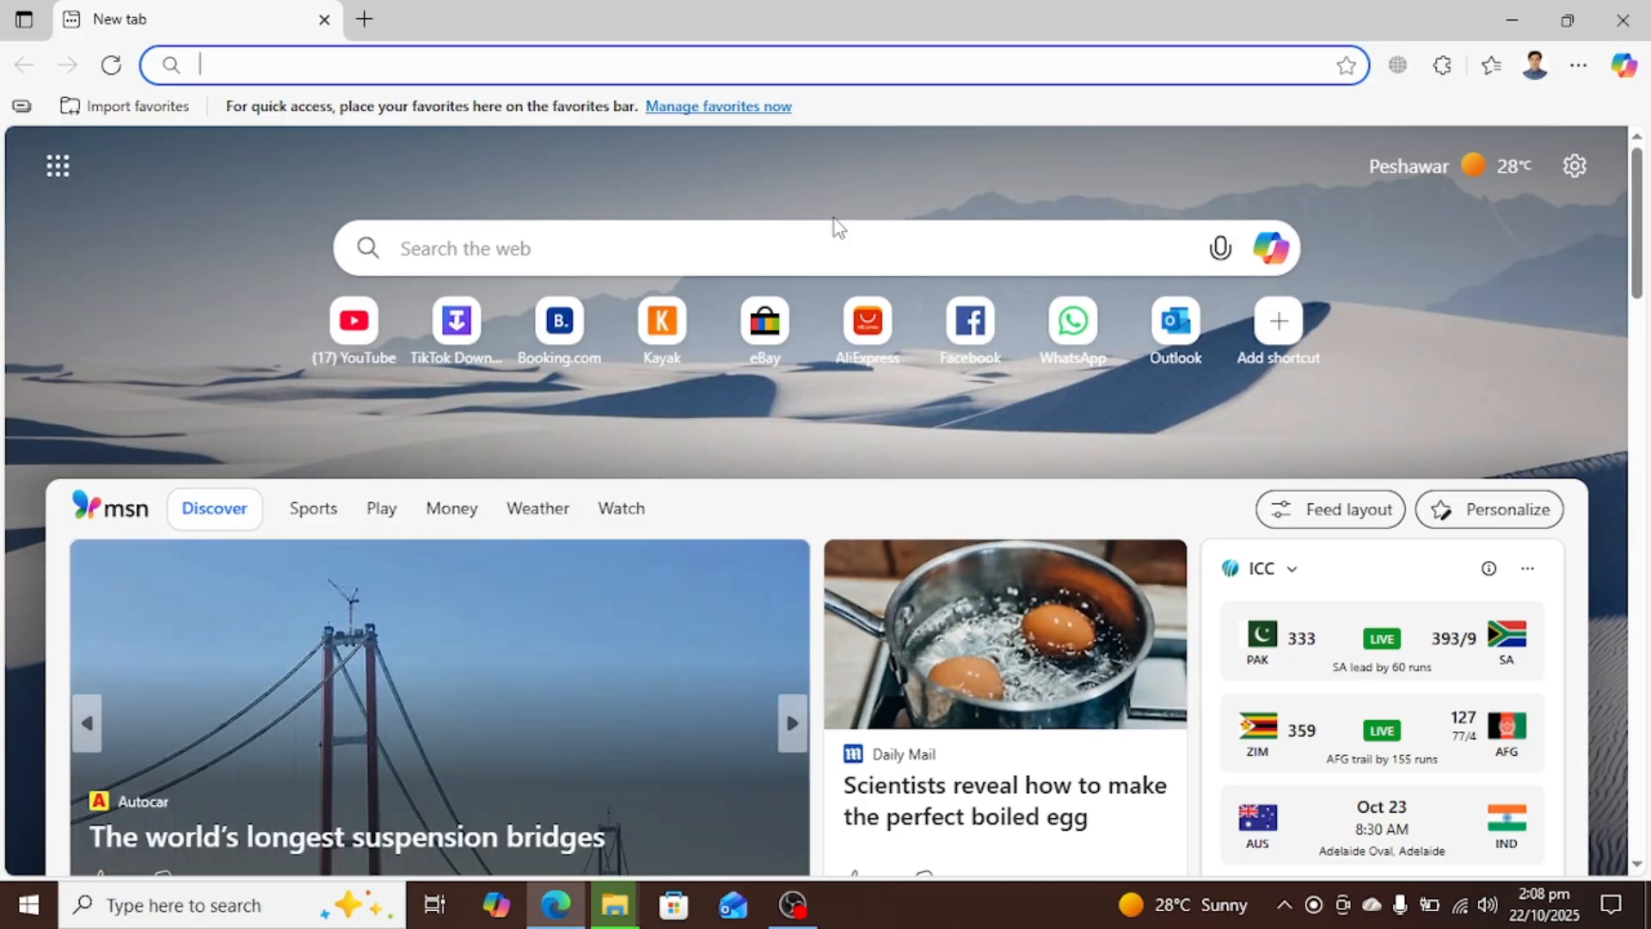
Search the web for "office customization tool" and open the Microsoft 365 Apps admin center page at config.office.com
type("off")
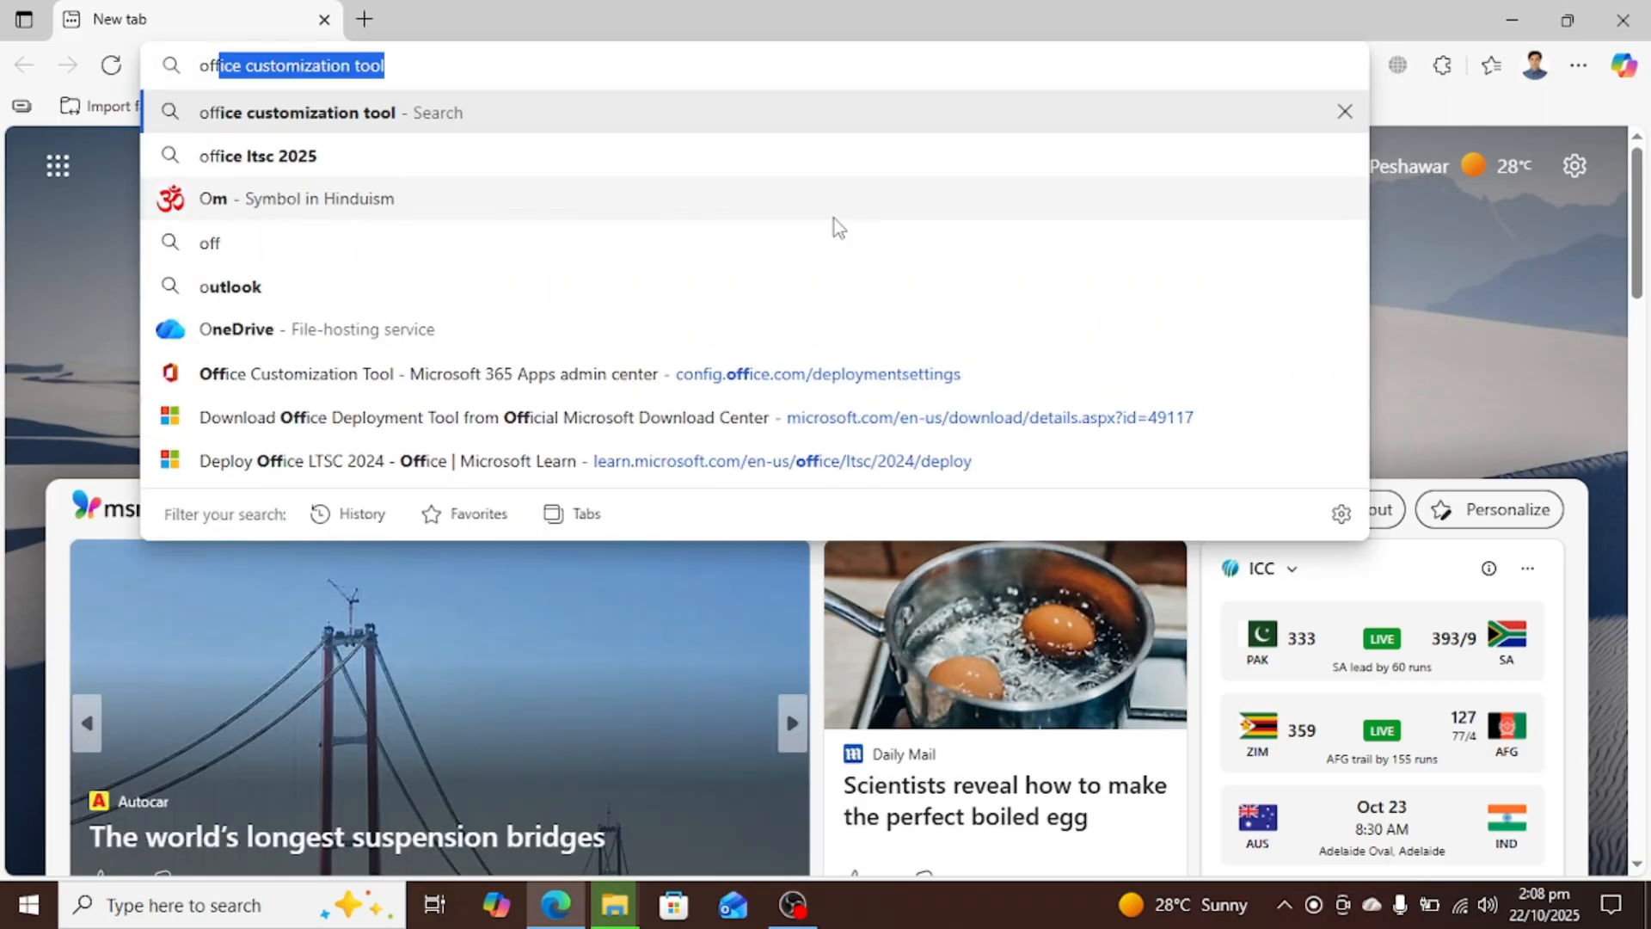
type("ice custo")
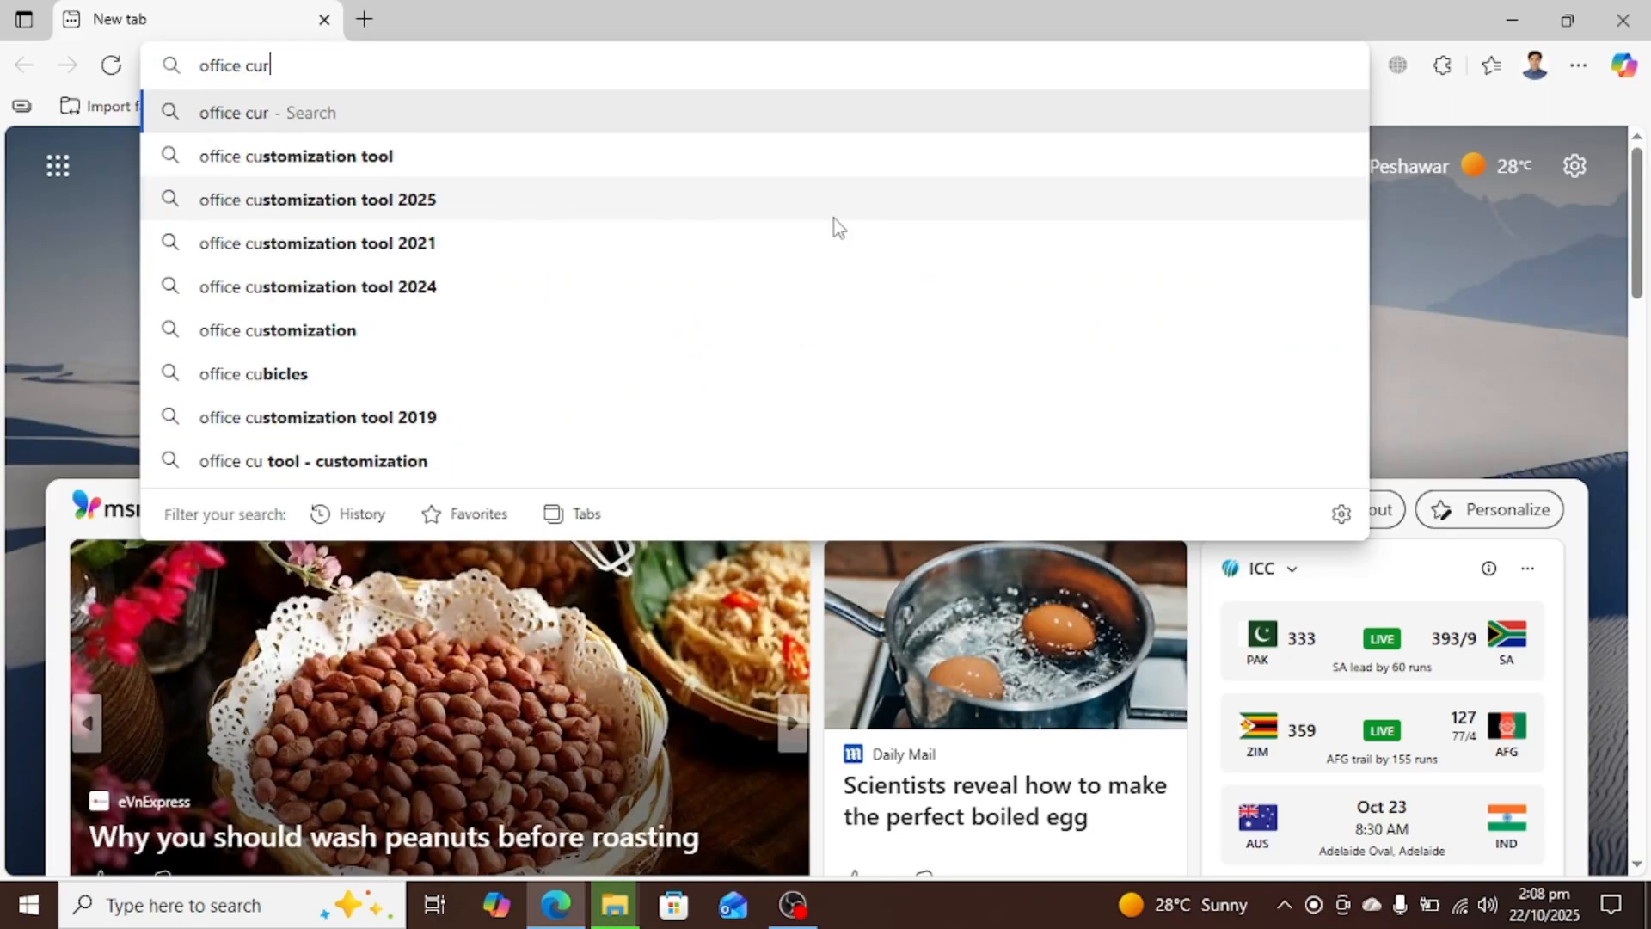
type("mizati")
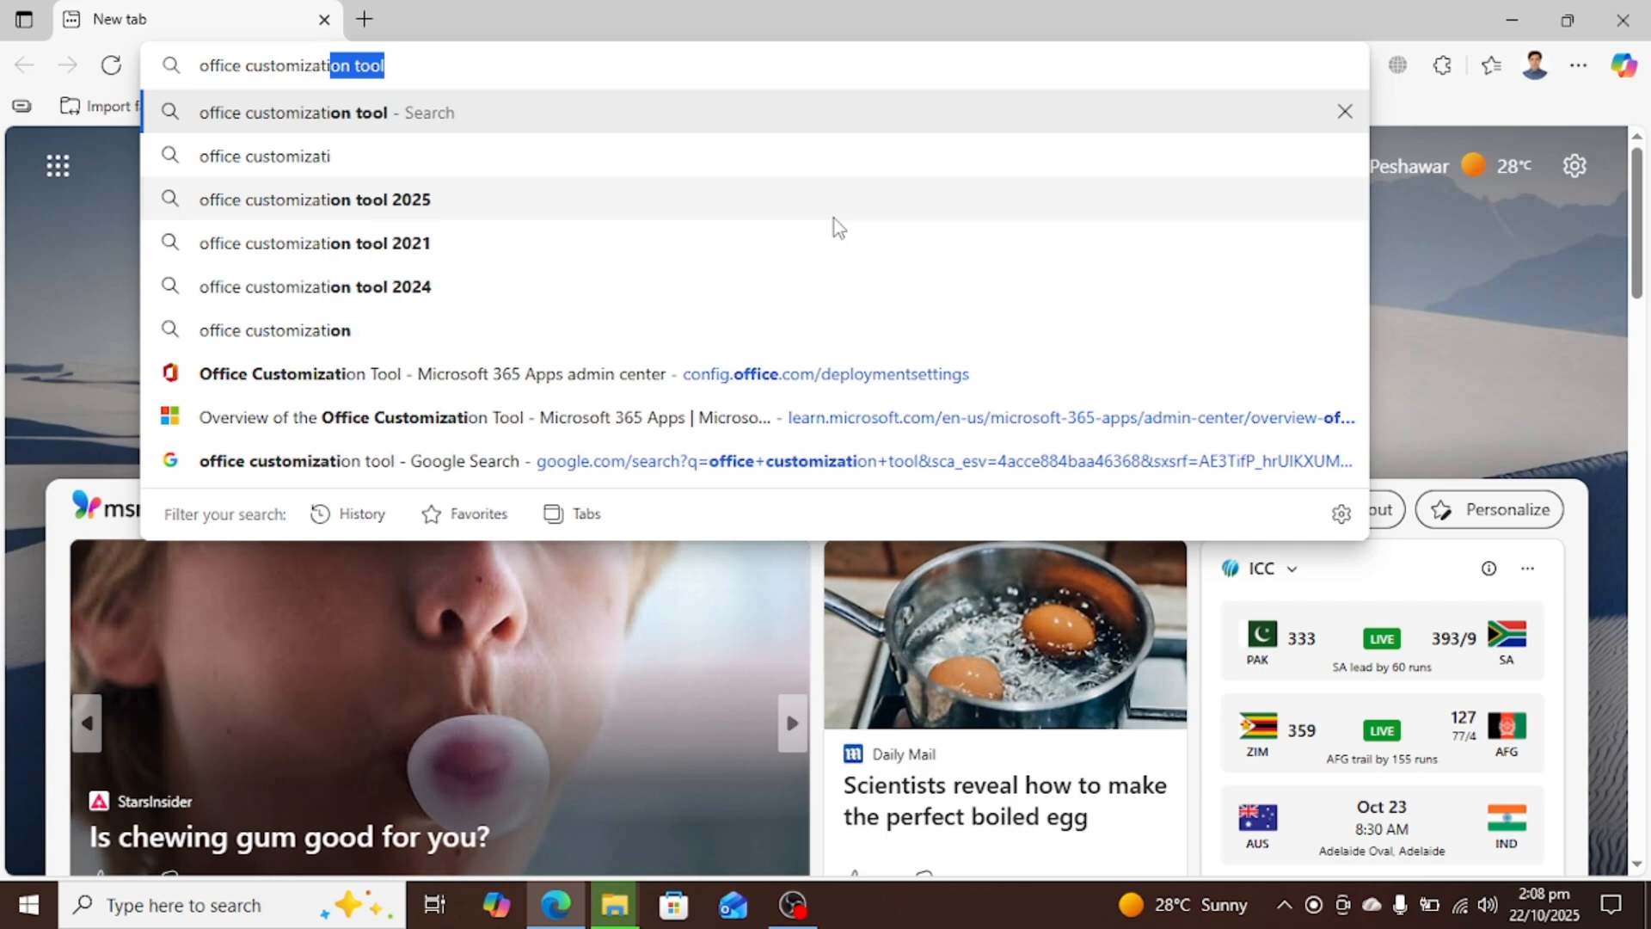
type("on tool")
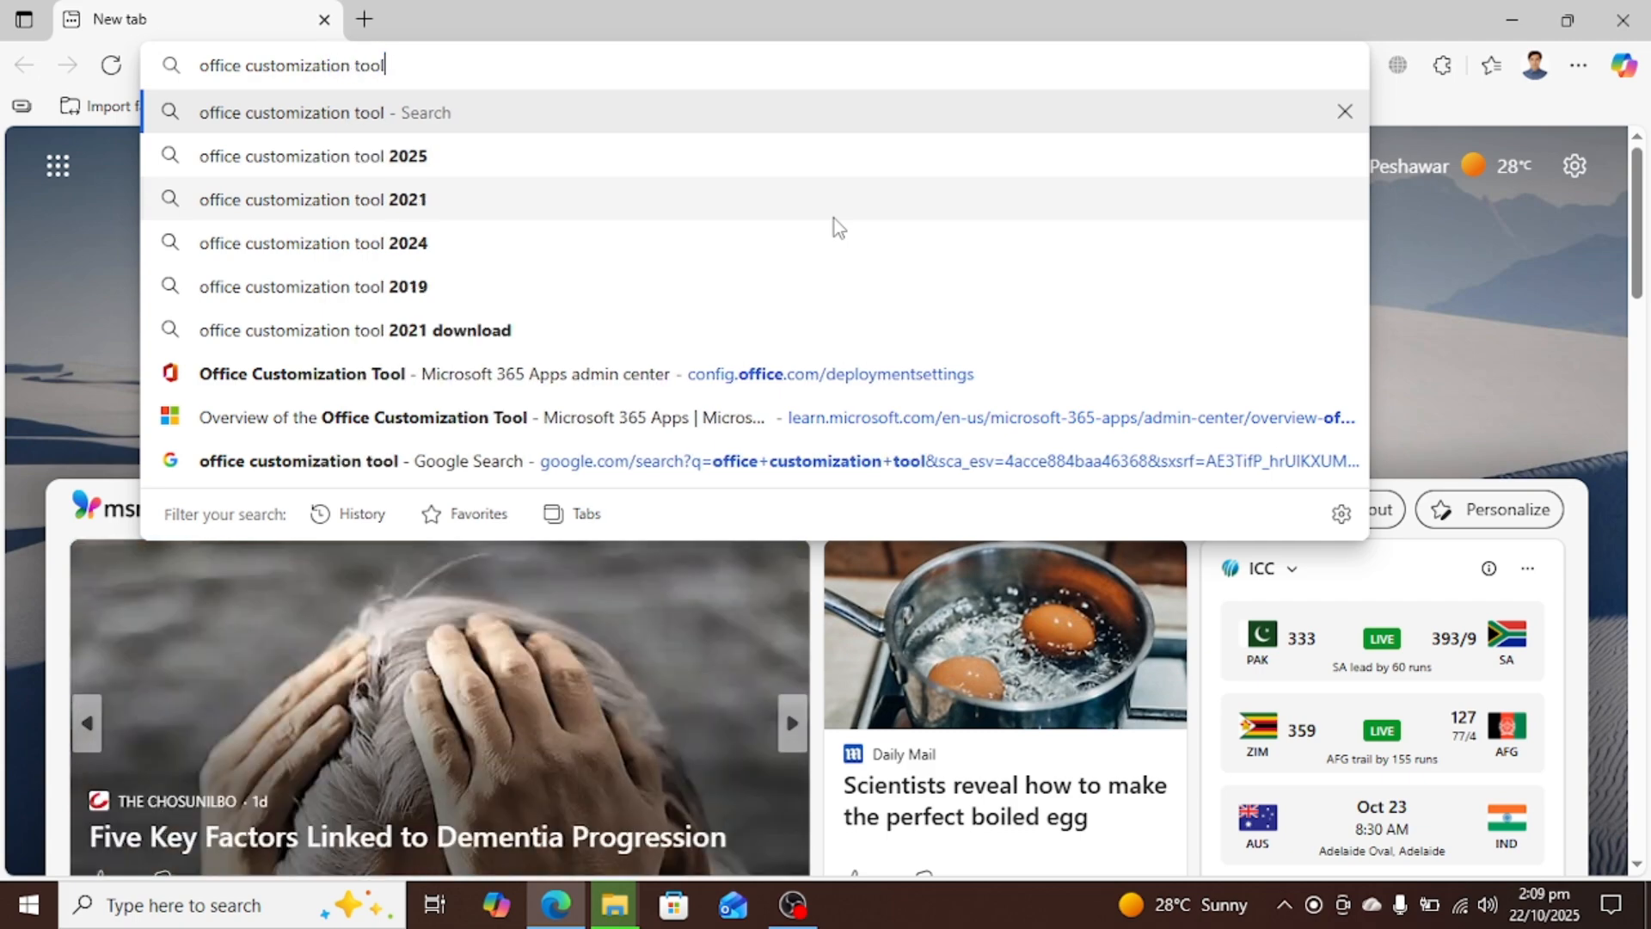
key("Return")
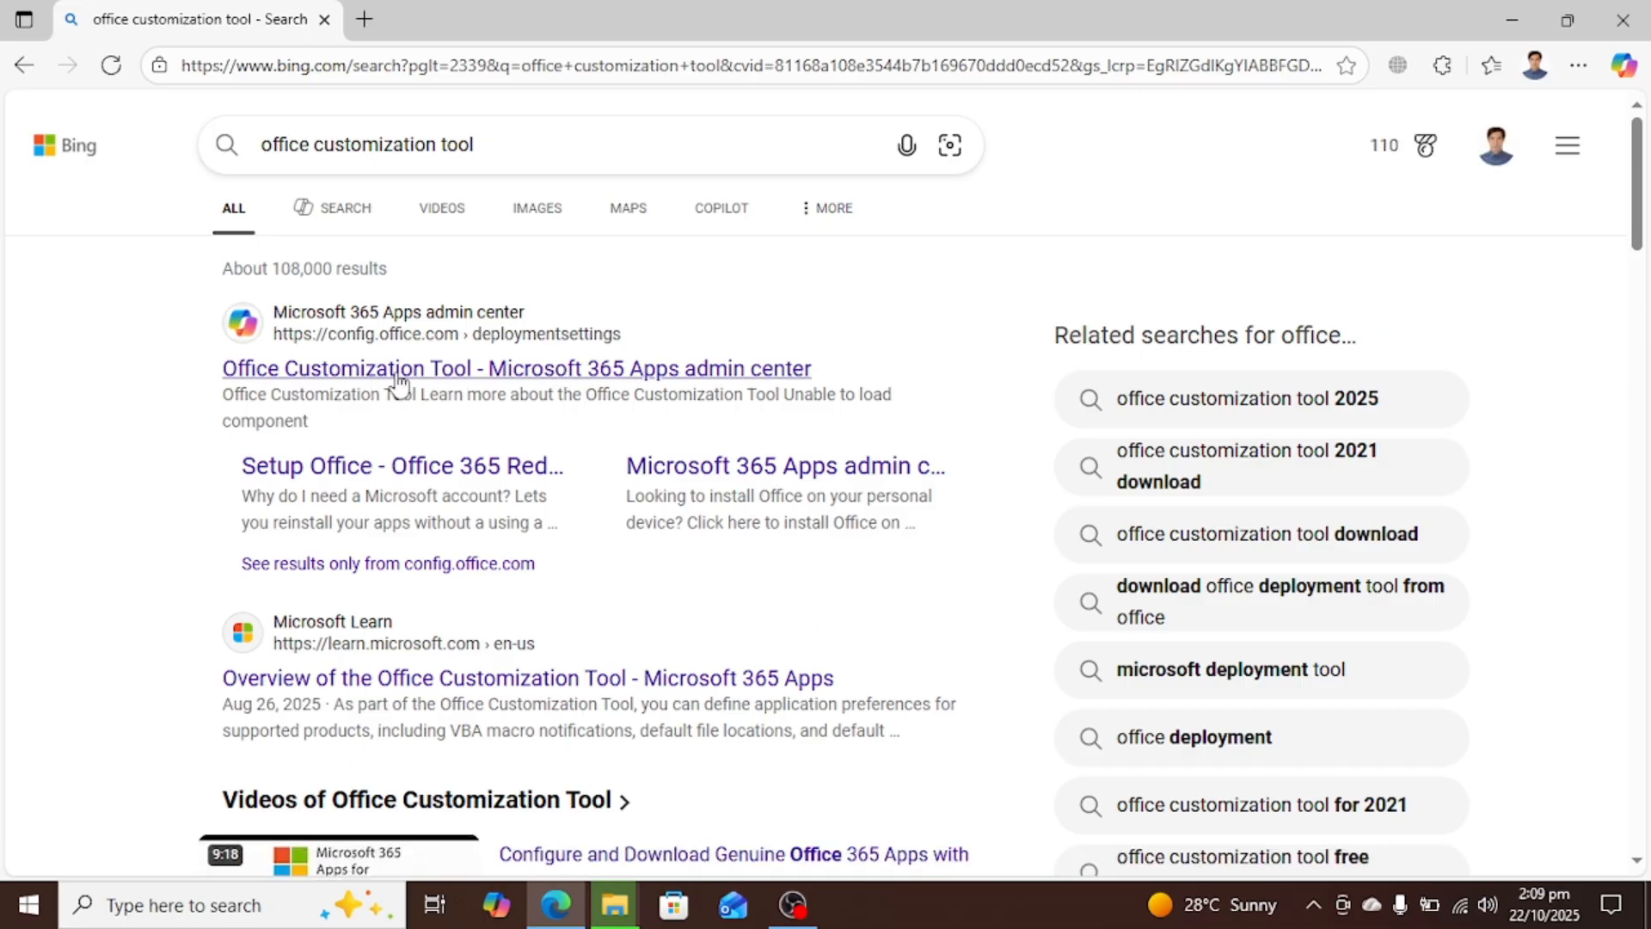
left_click(591, 375)
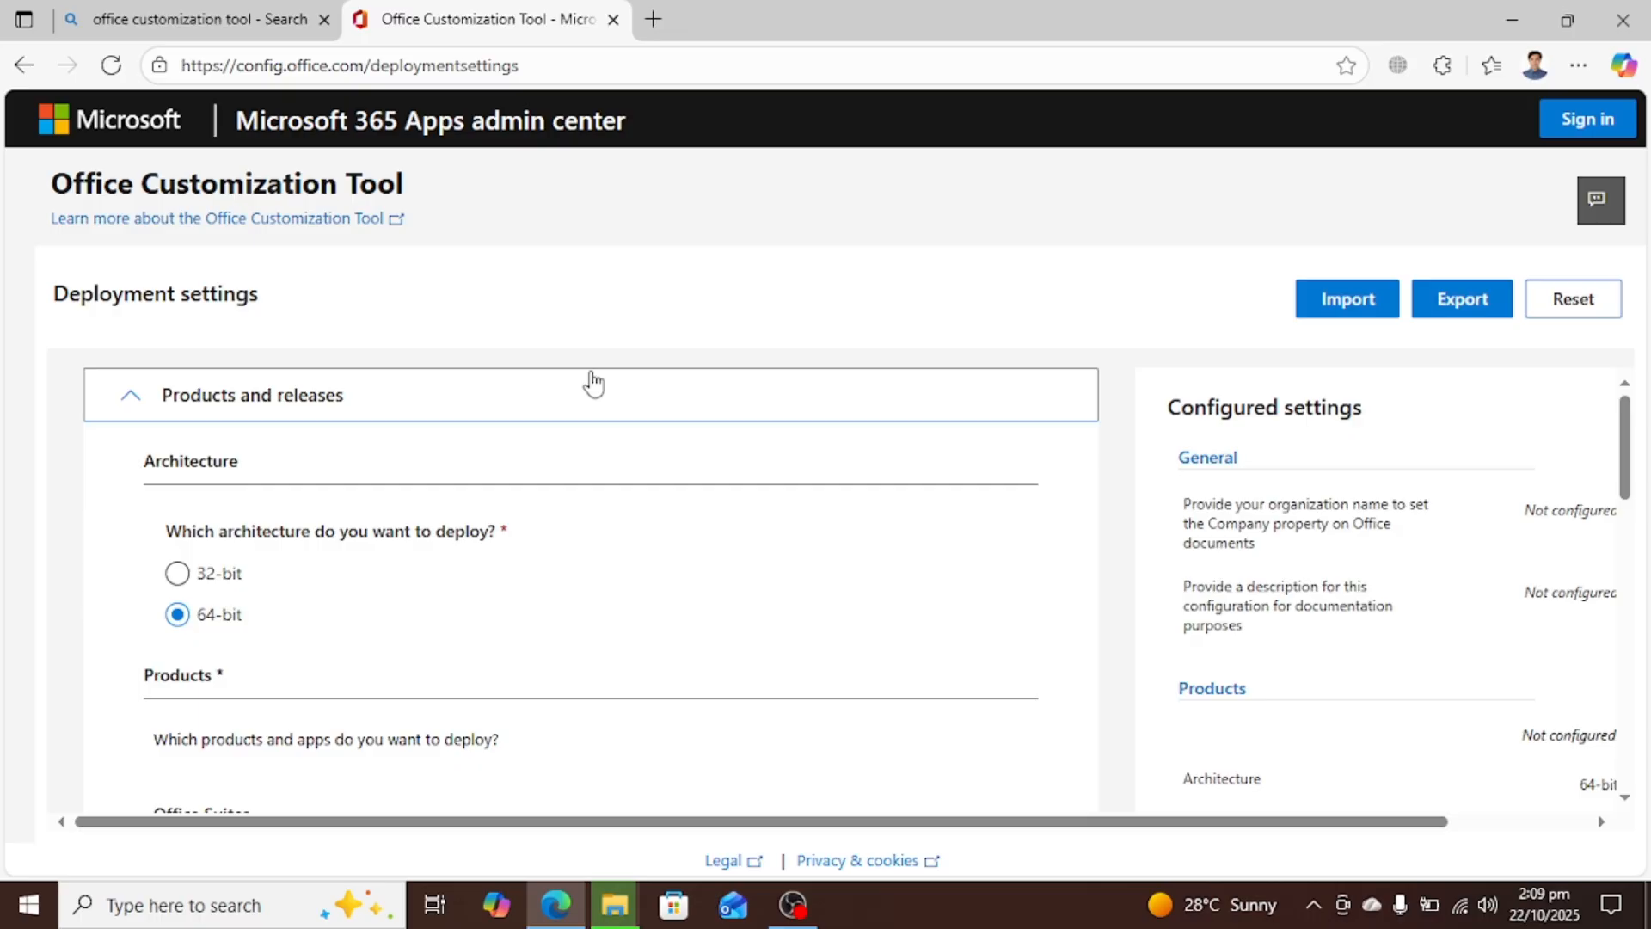
Choose Office LTSC Professional Plus 2024 - Volume License as the Office suite to deploy
scroll(593, 383, "down", 1)
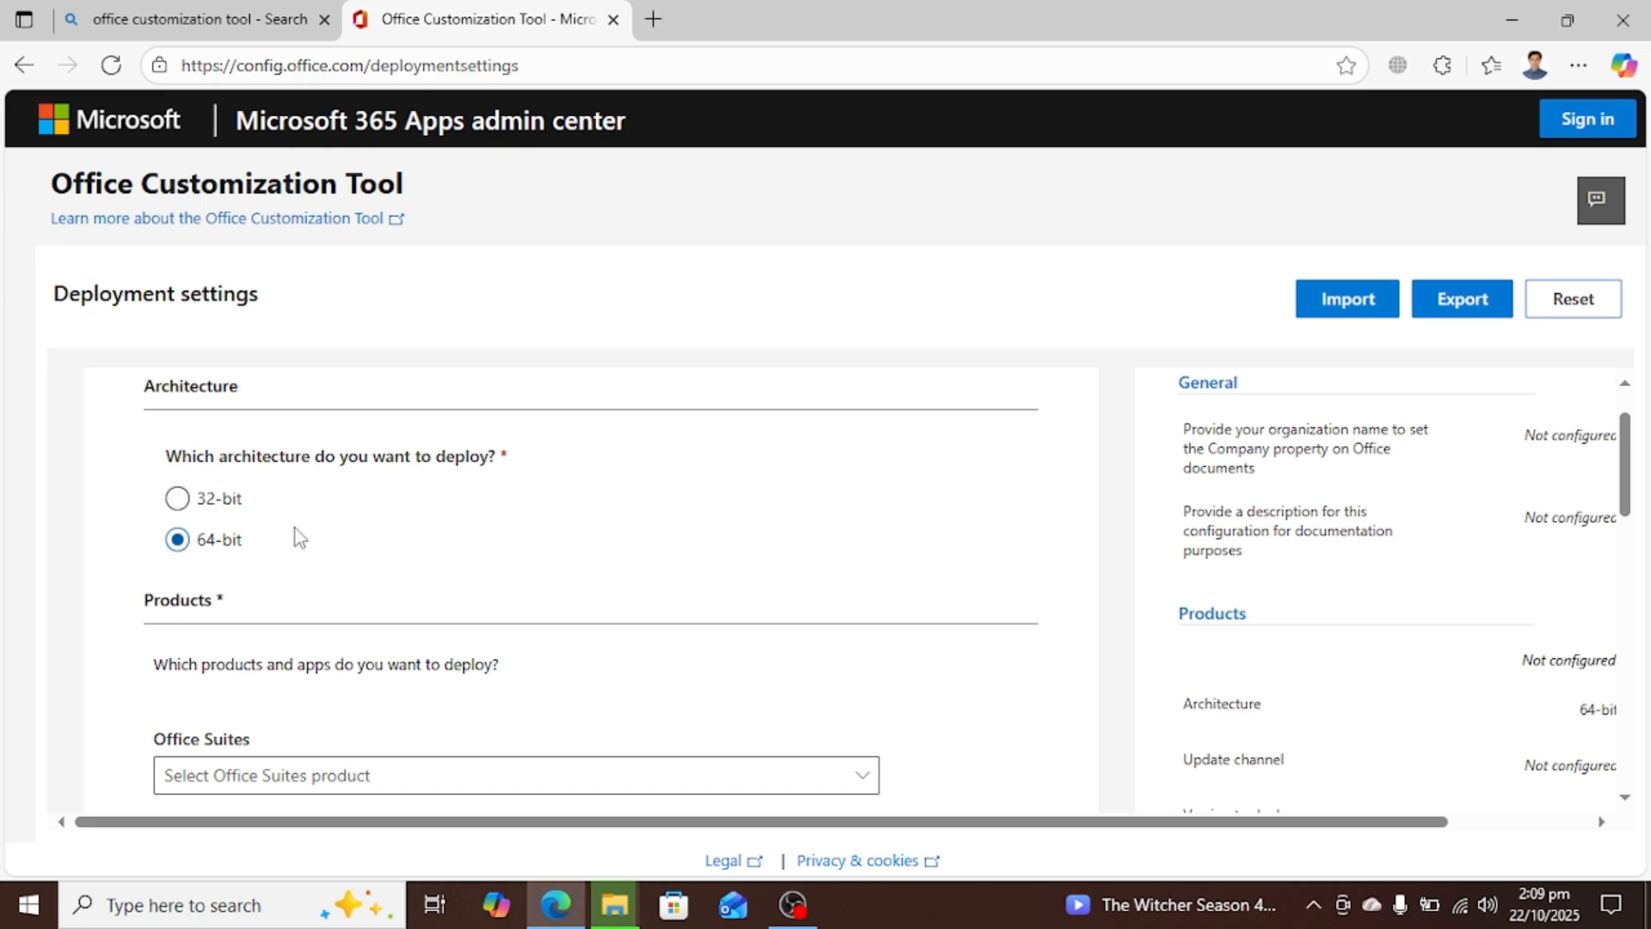
scroll(353, 519, "down", 2)
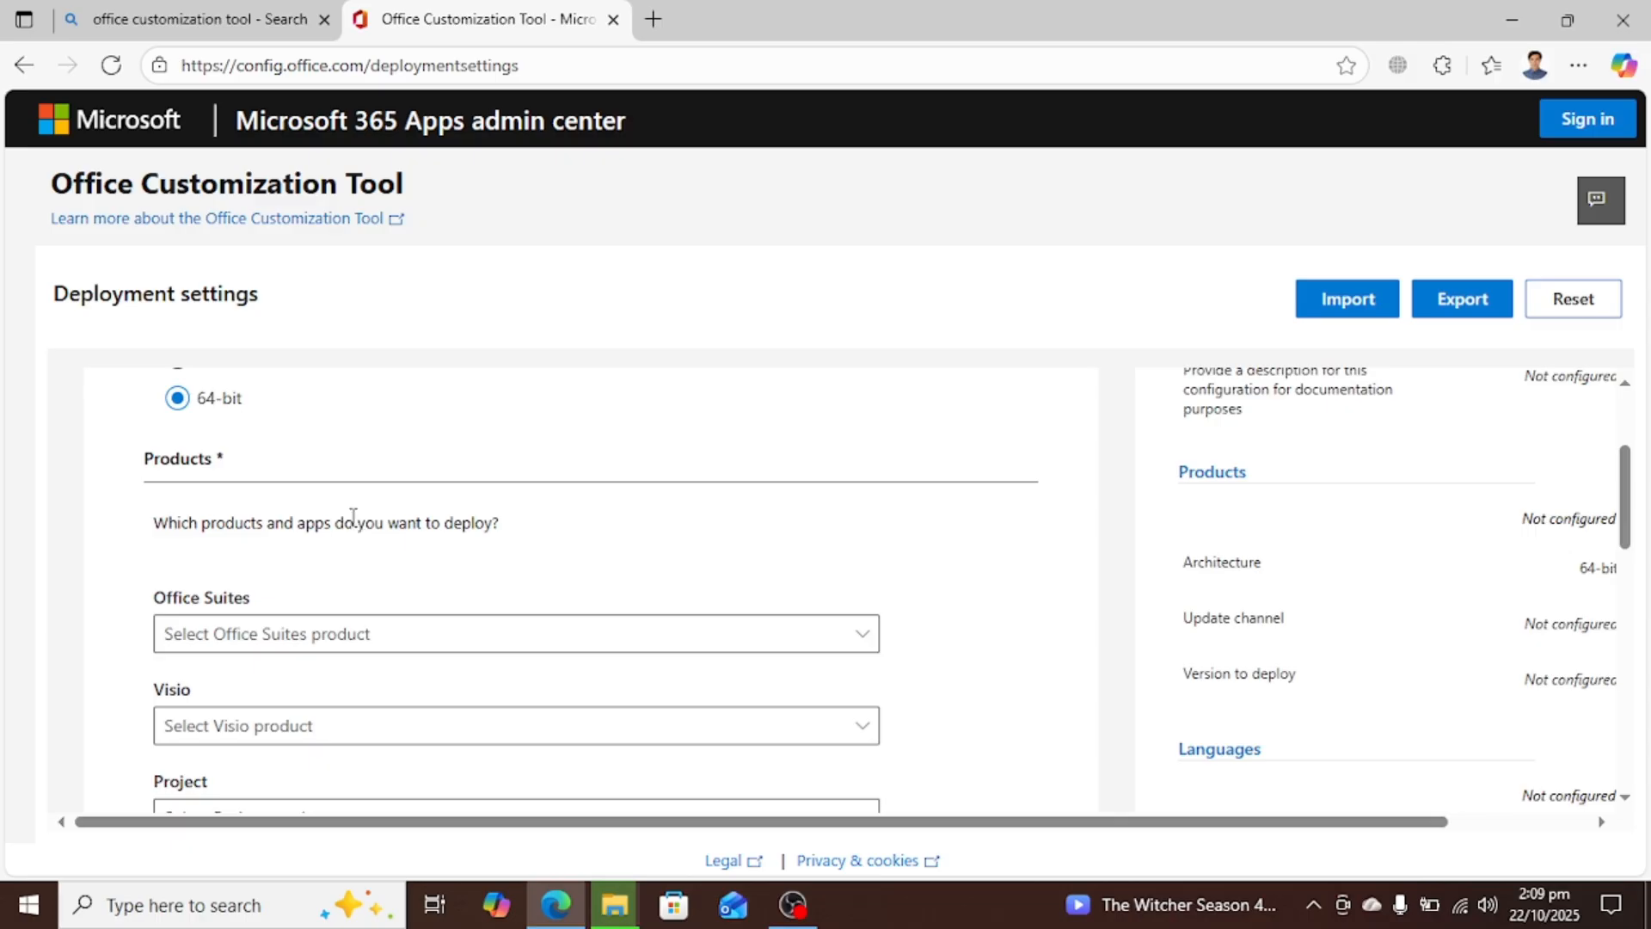
scroll(236, 492, "down", 1)
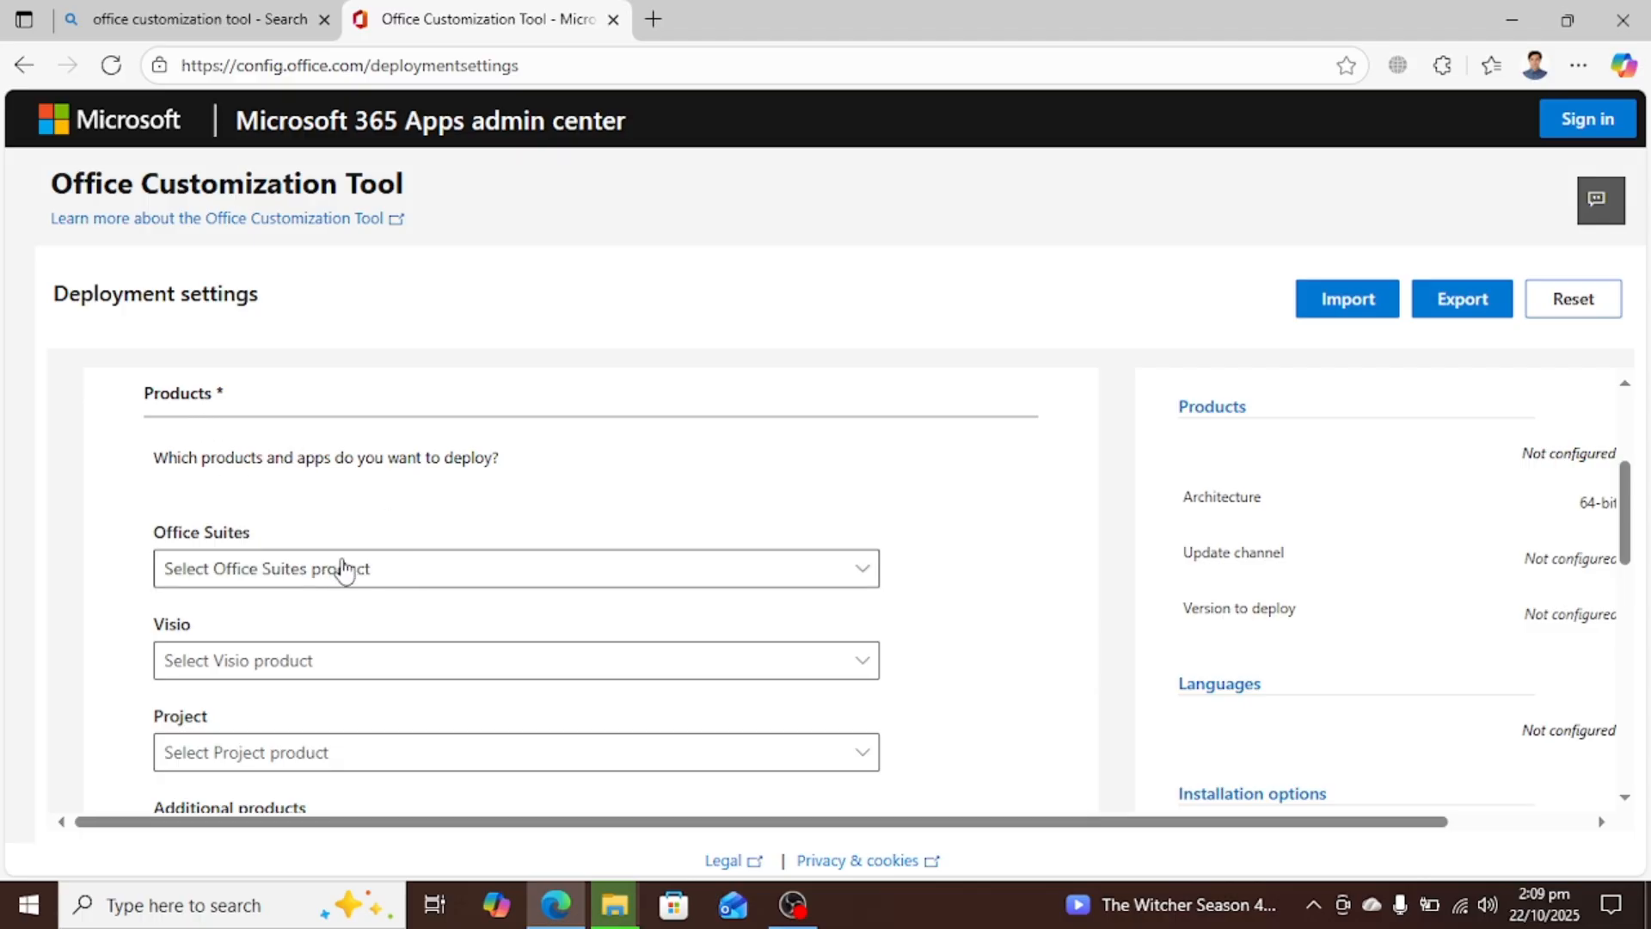
left_click(376, 571)
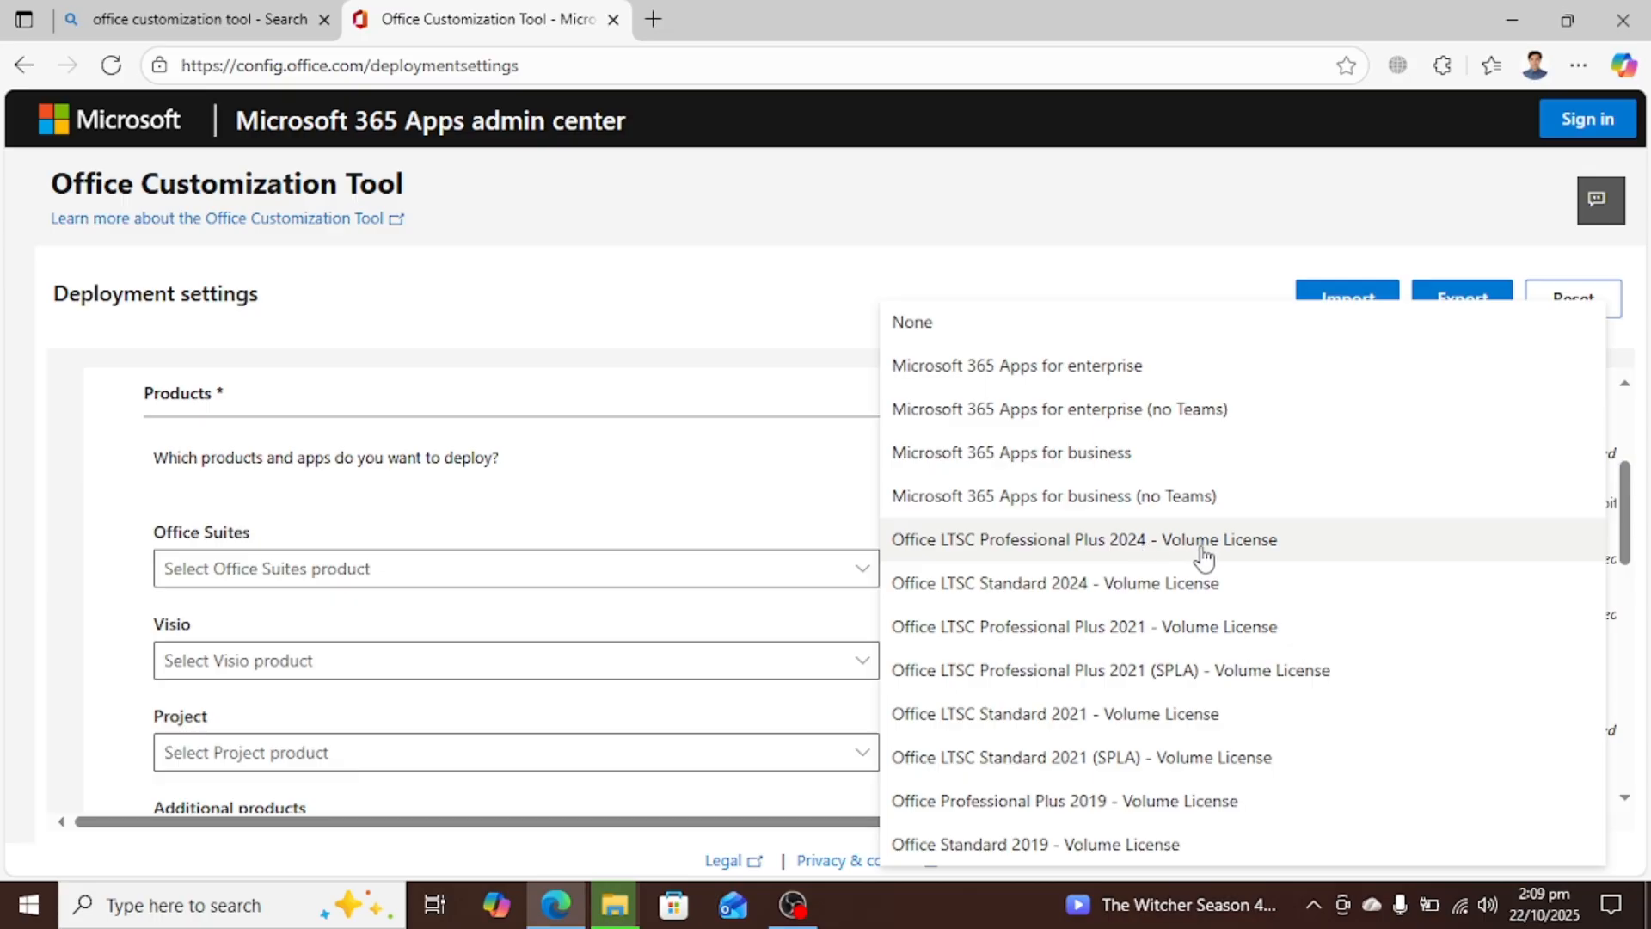
left_click(1178, 542)
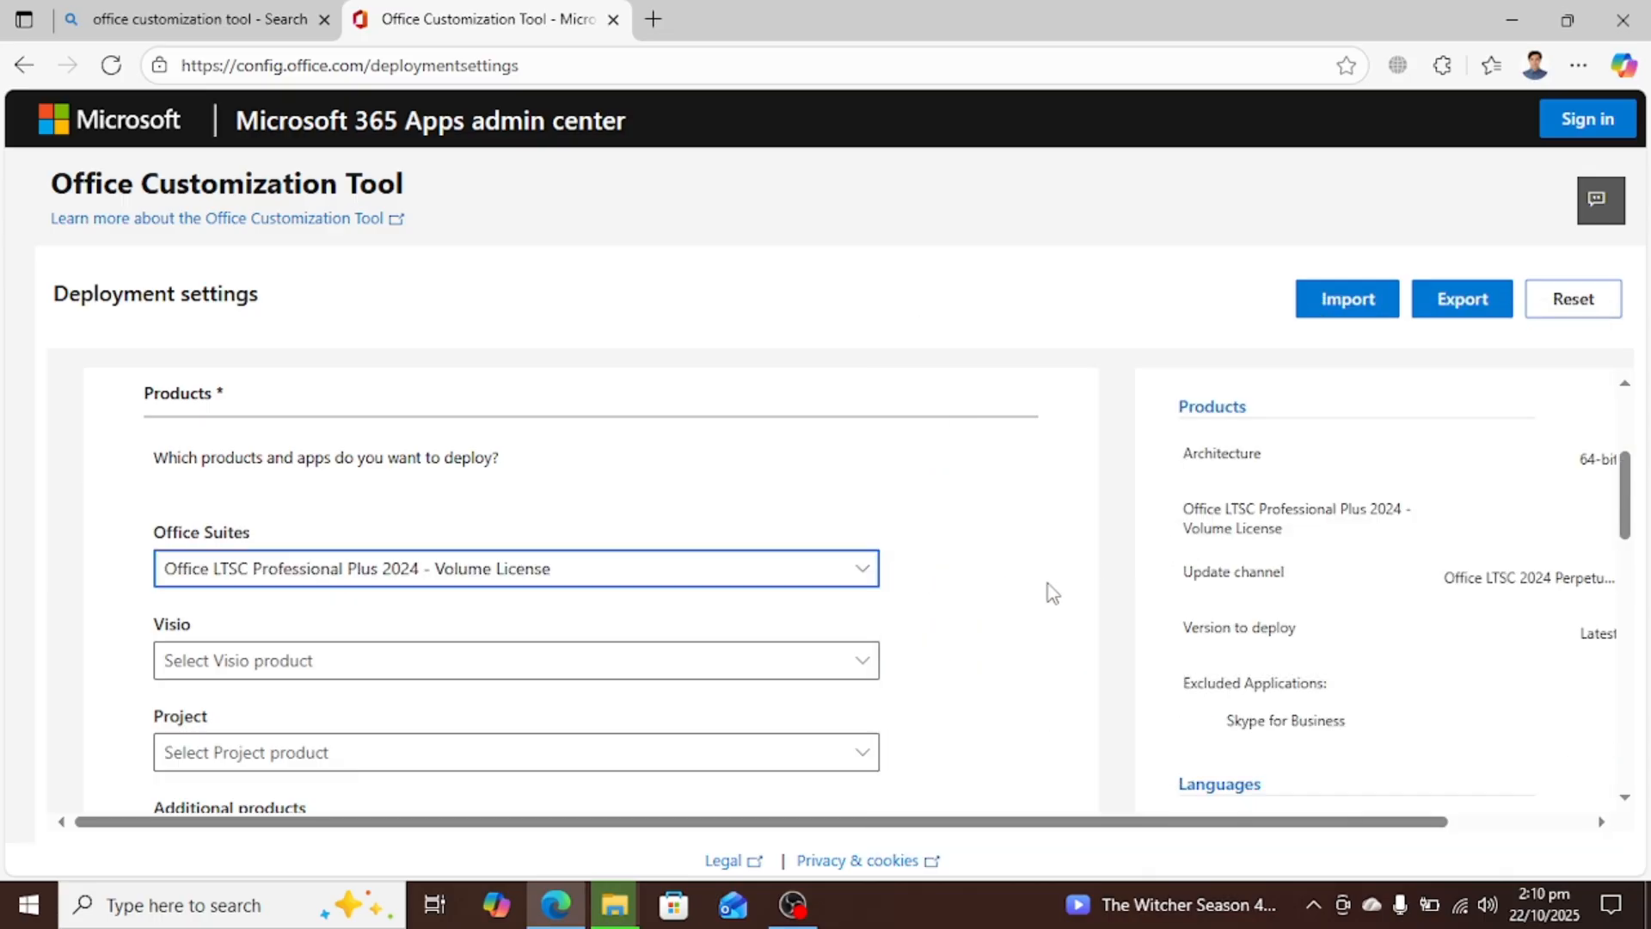
Exclude OneNote, OneDrive Desktop, Outlook (classic) and Publisher from the deployed apps and continue to the language settings
scroll(1044, 586, "down", 1)
scroll(1044, 586, "down", 2)
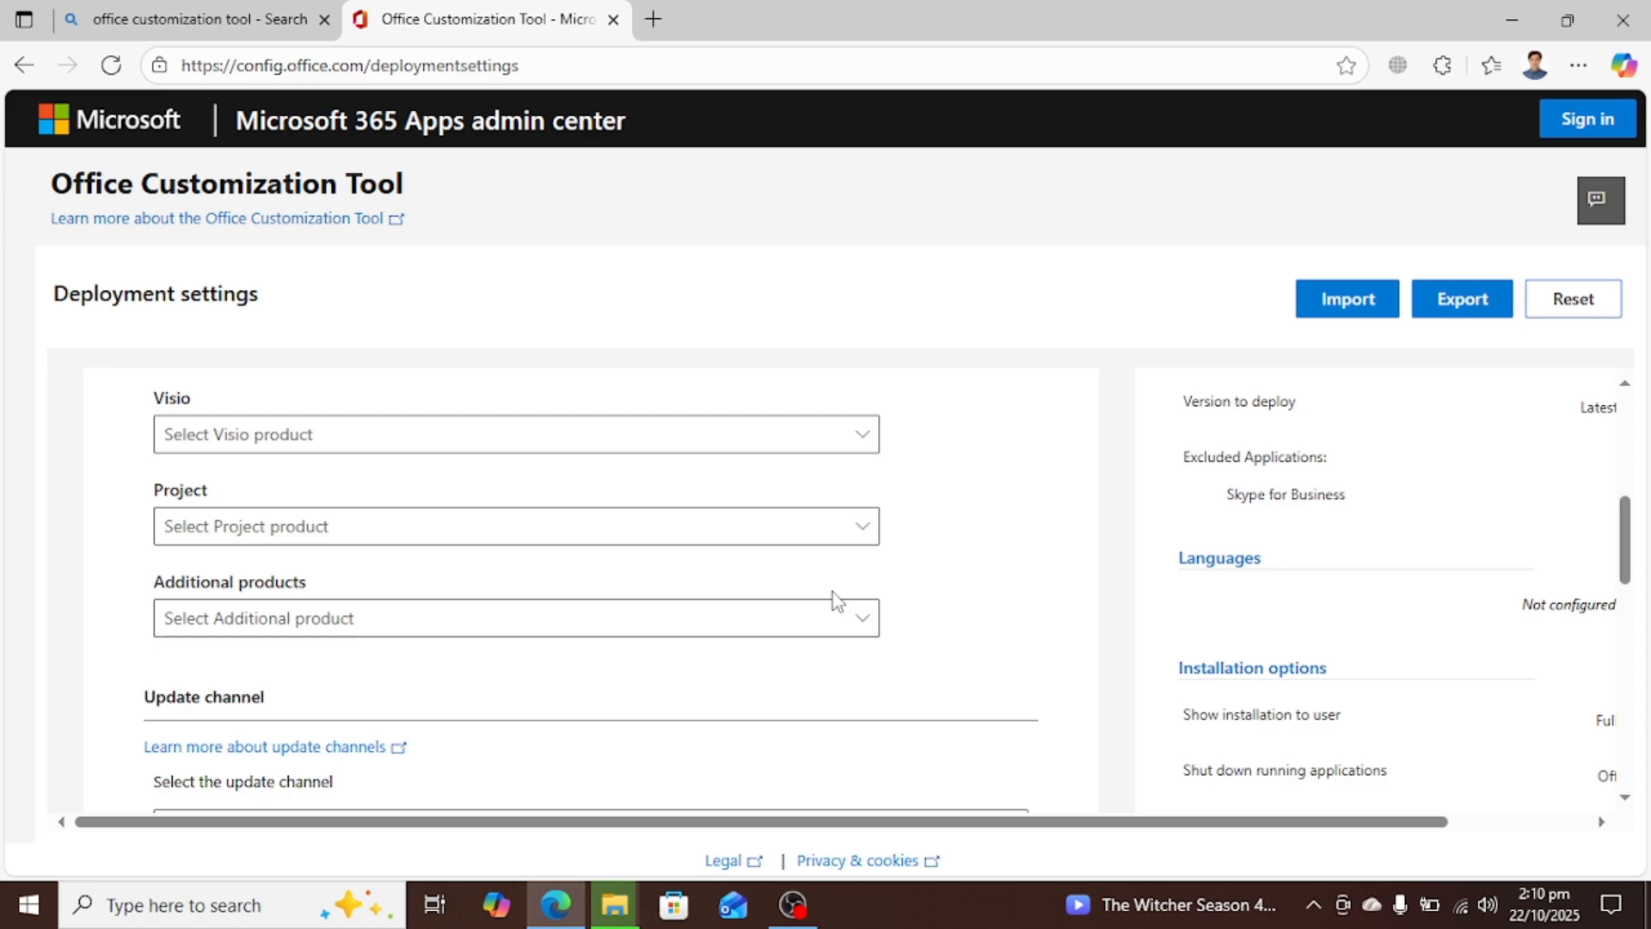
scroll(833, 591, "down", 3)
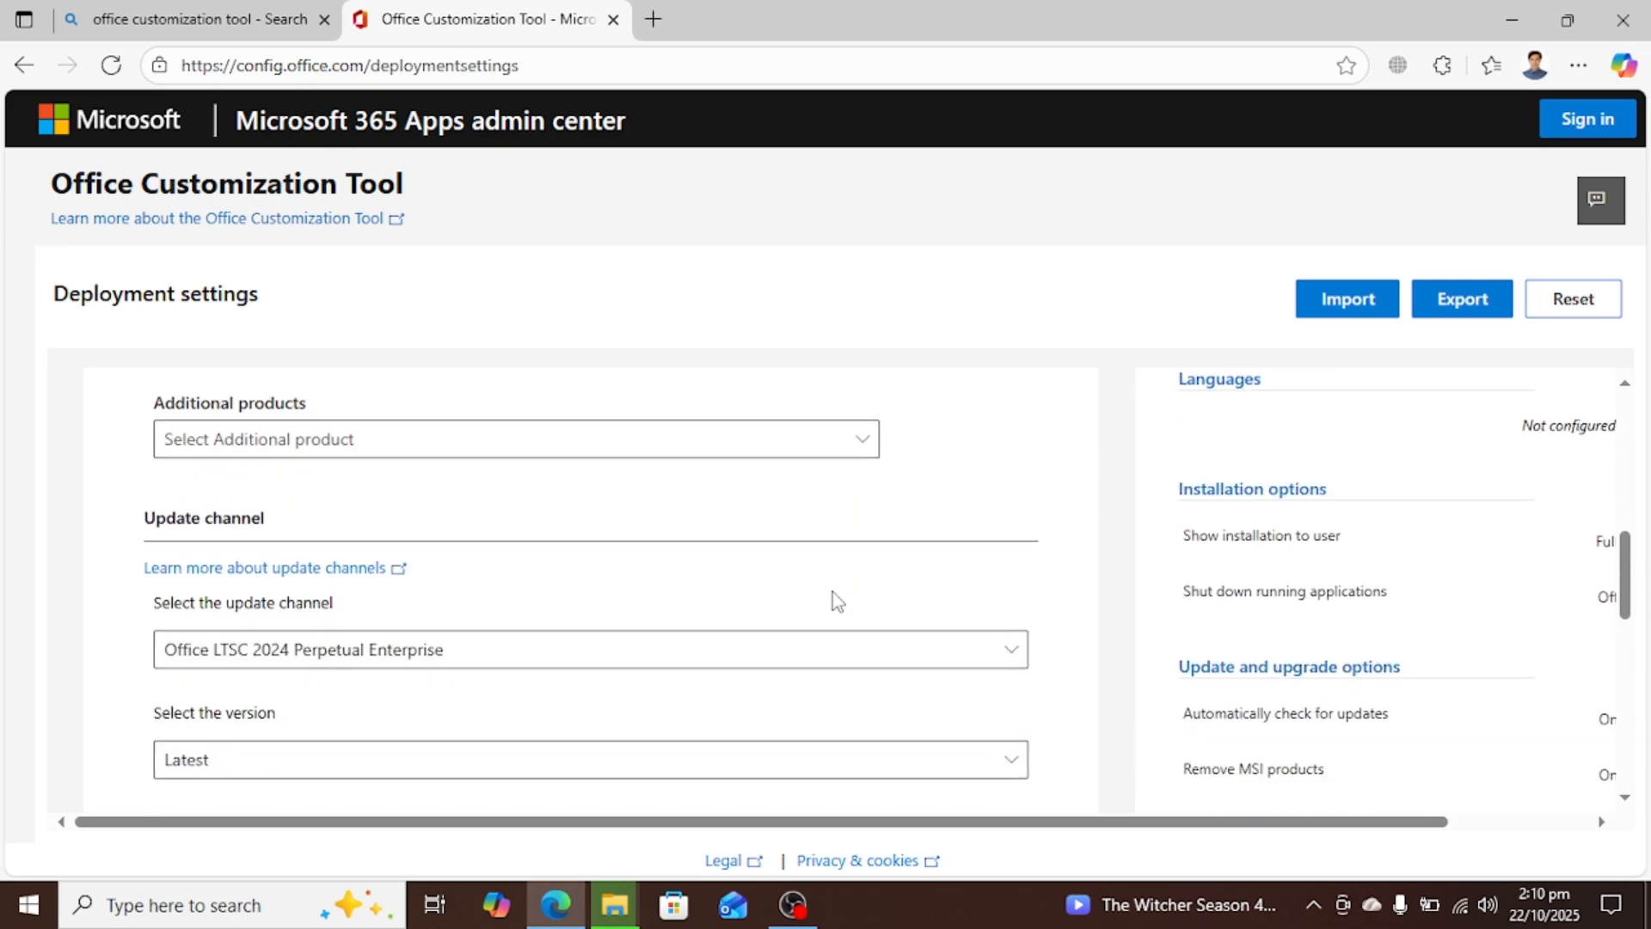
scroll(832, 592, "down", 8)
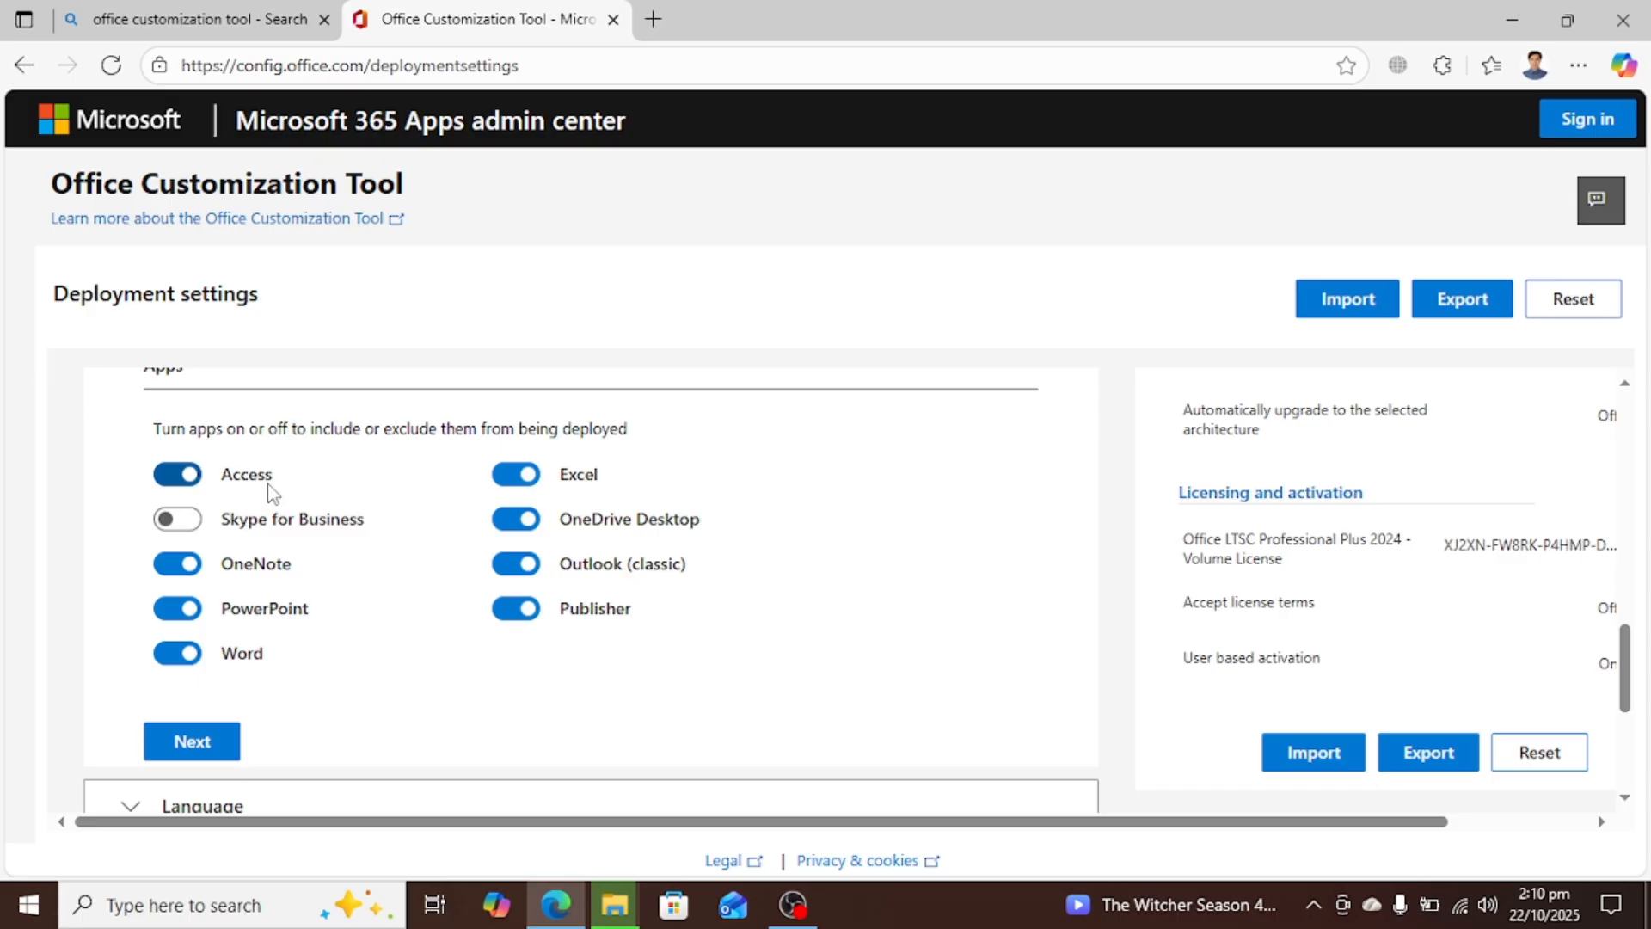
scroll(268, 484, "up", 1)
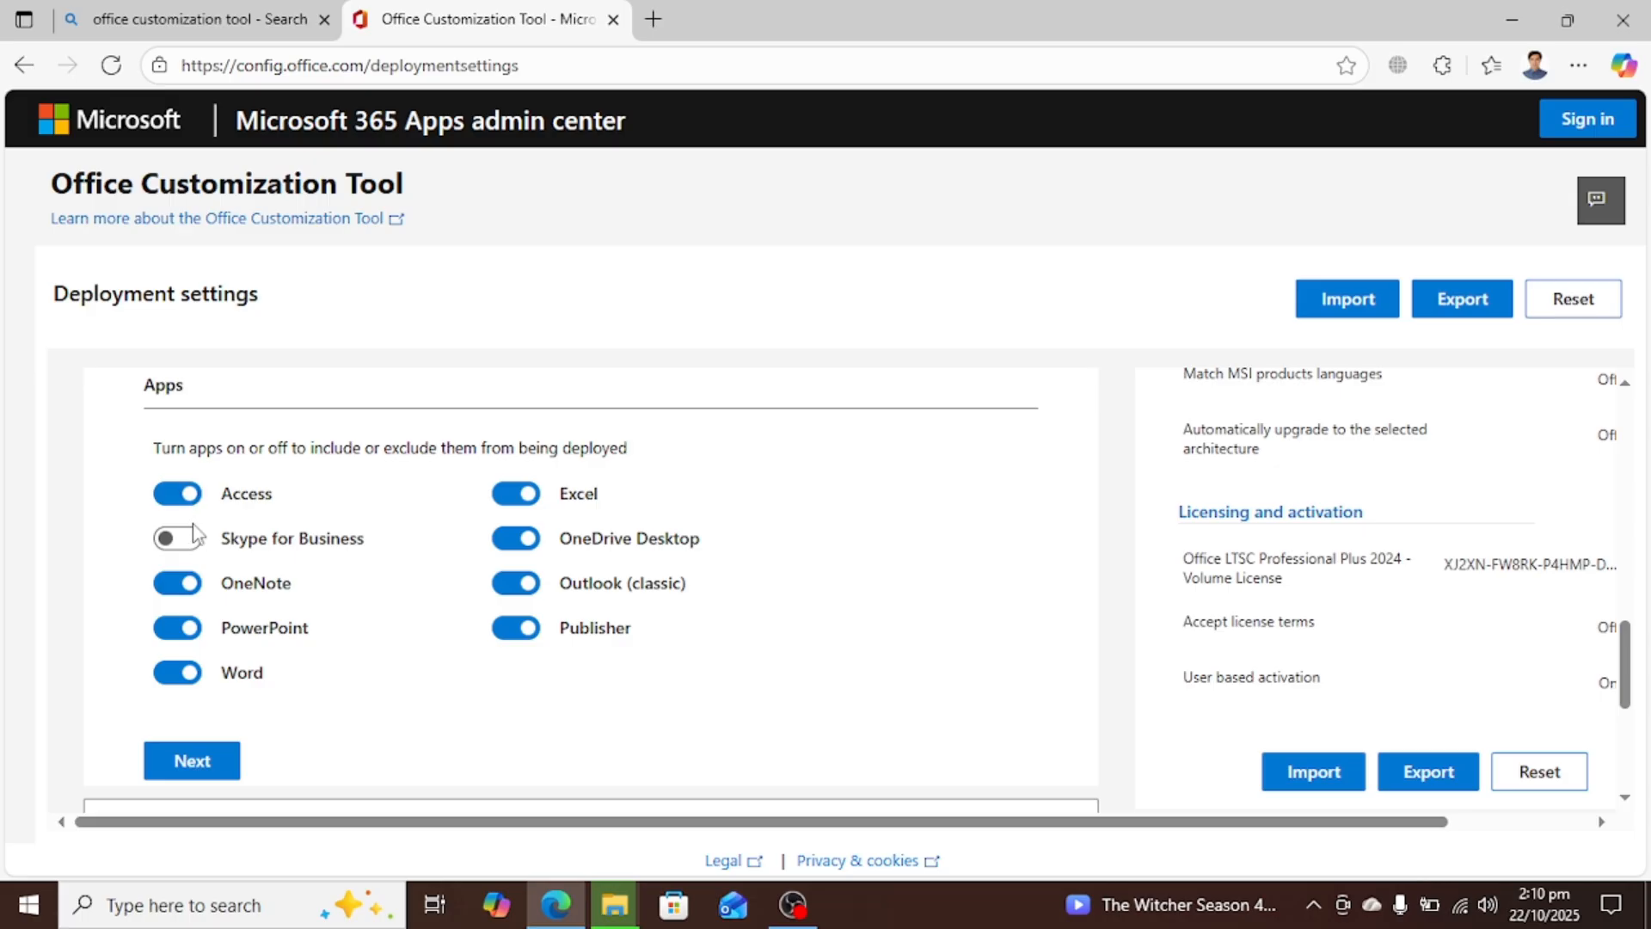
left_click(196, 583)
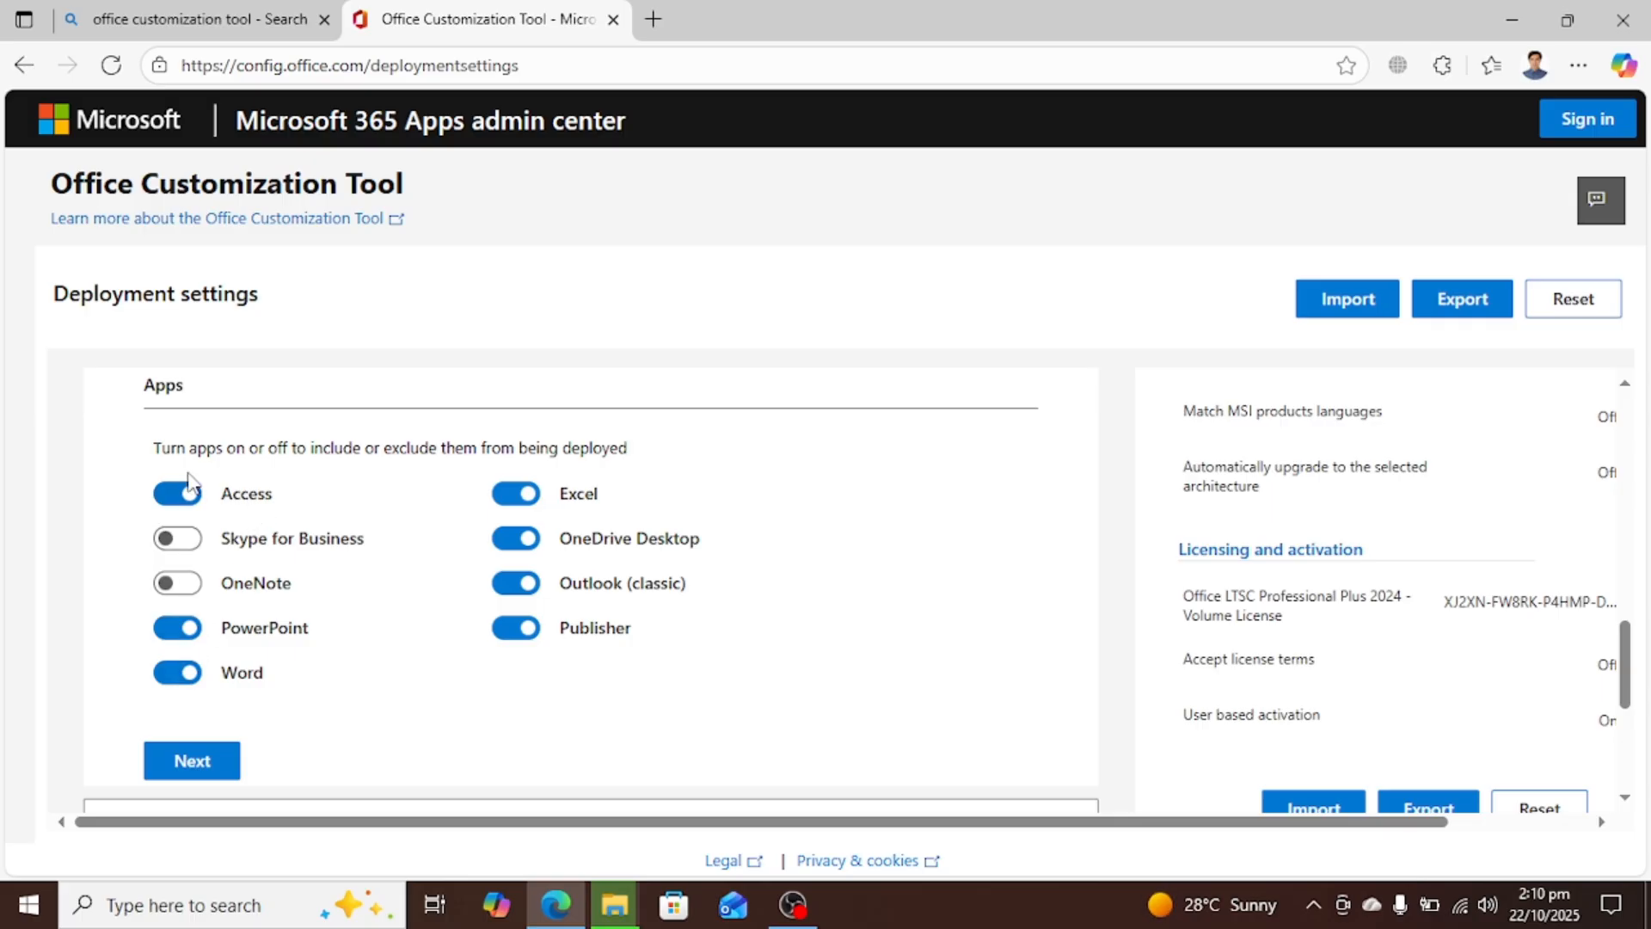
left_click(531, 544)
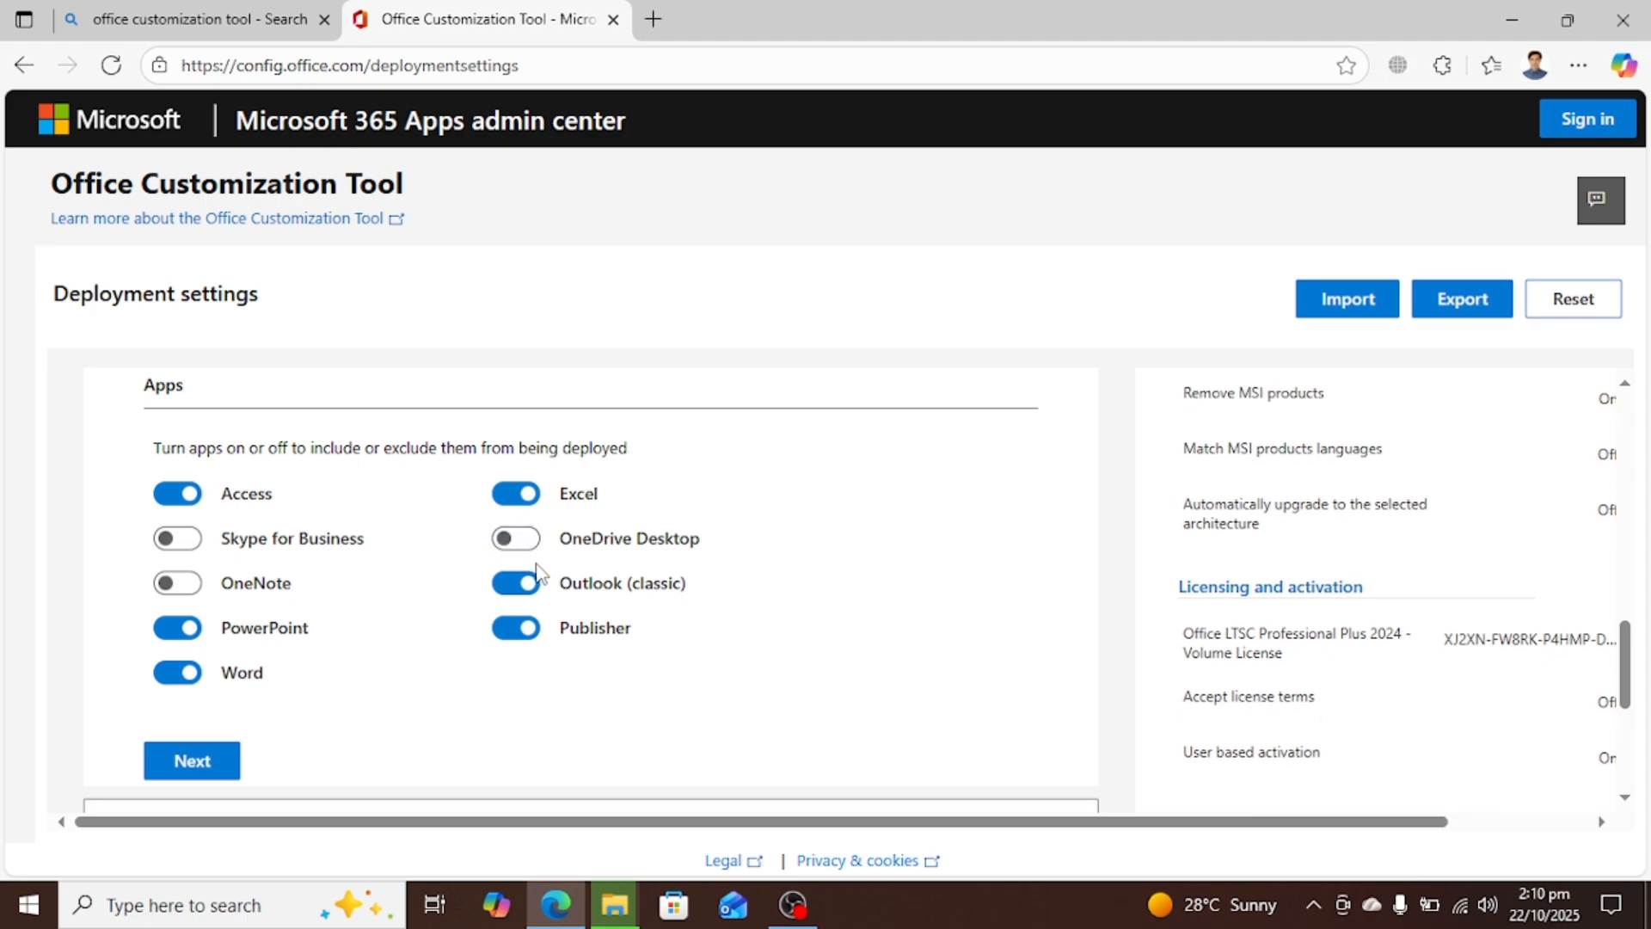
left_click(528, 587)
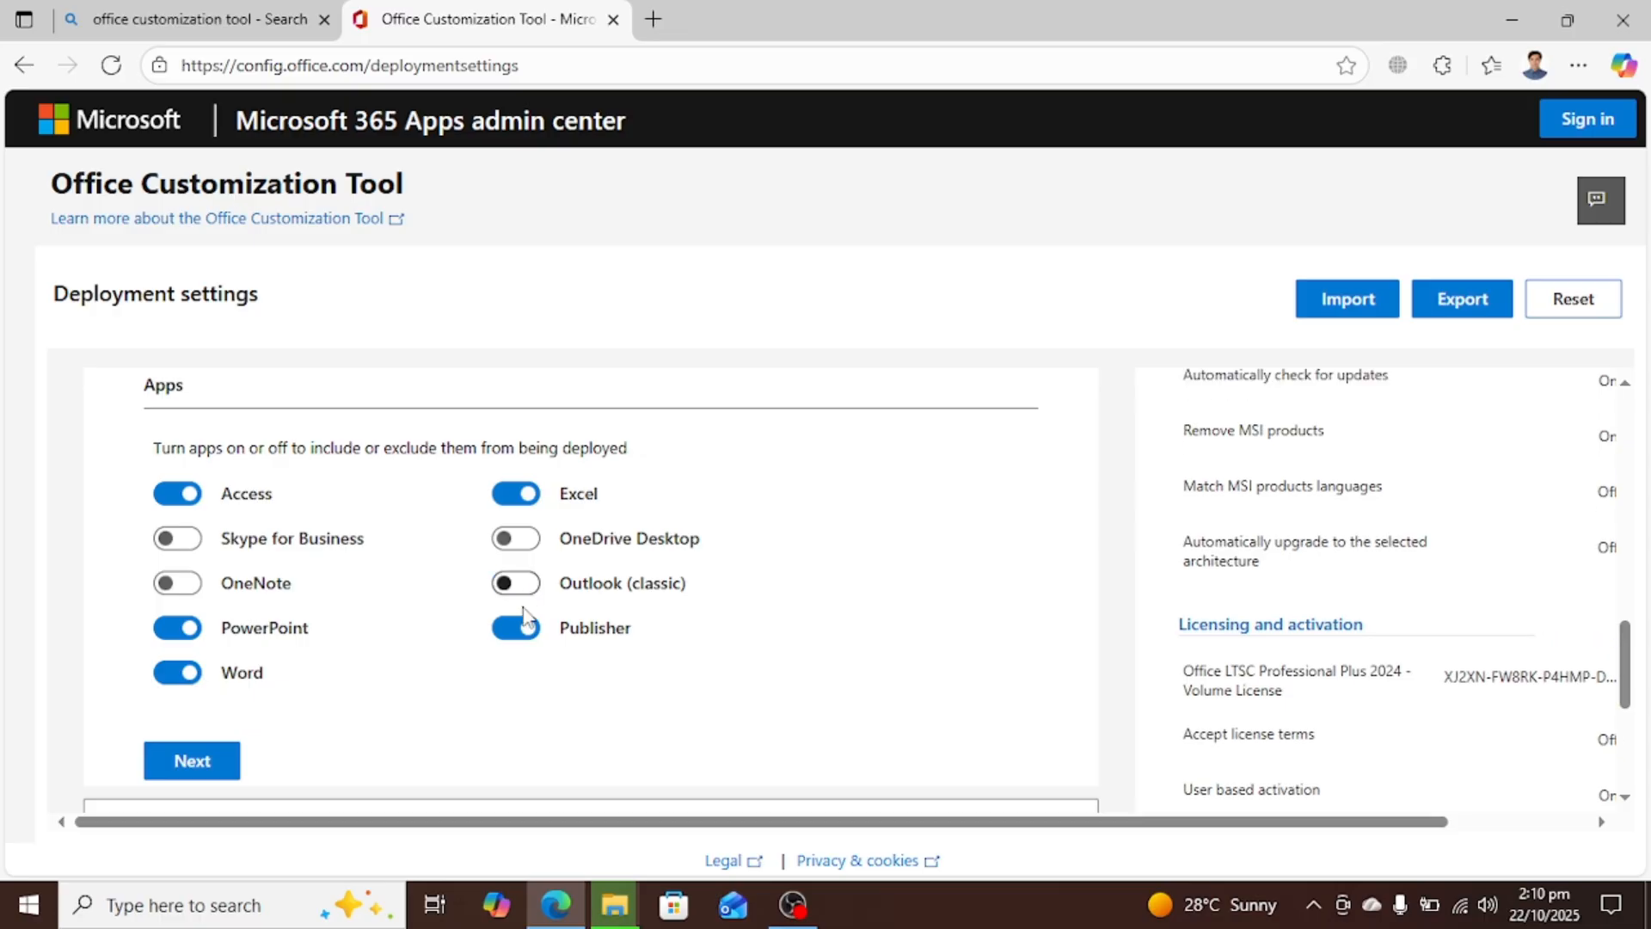
left_click(526, 635)
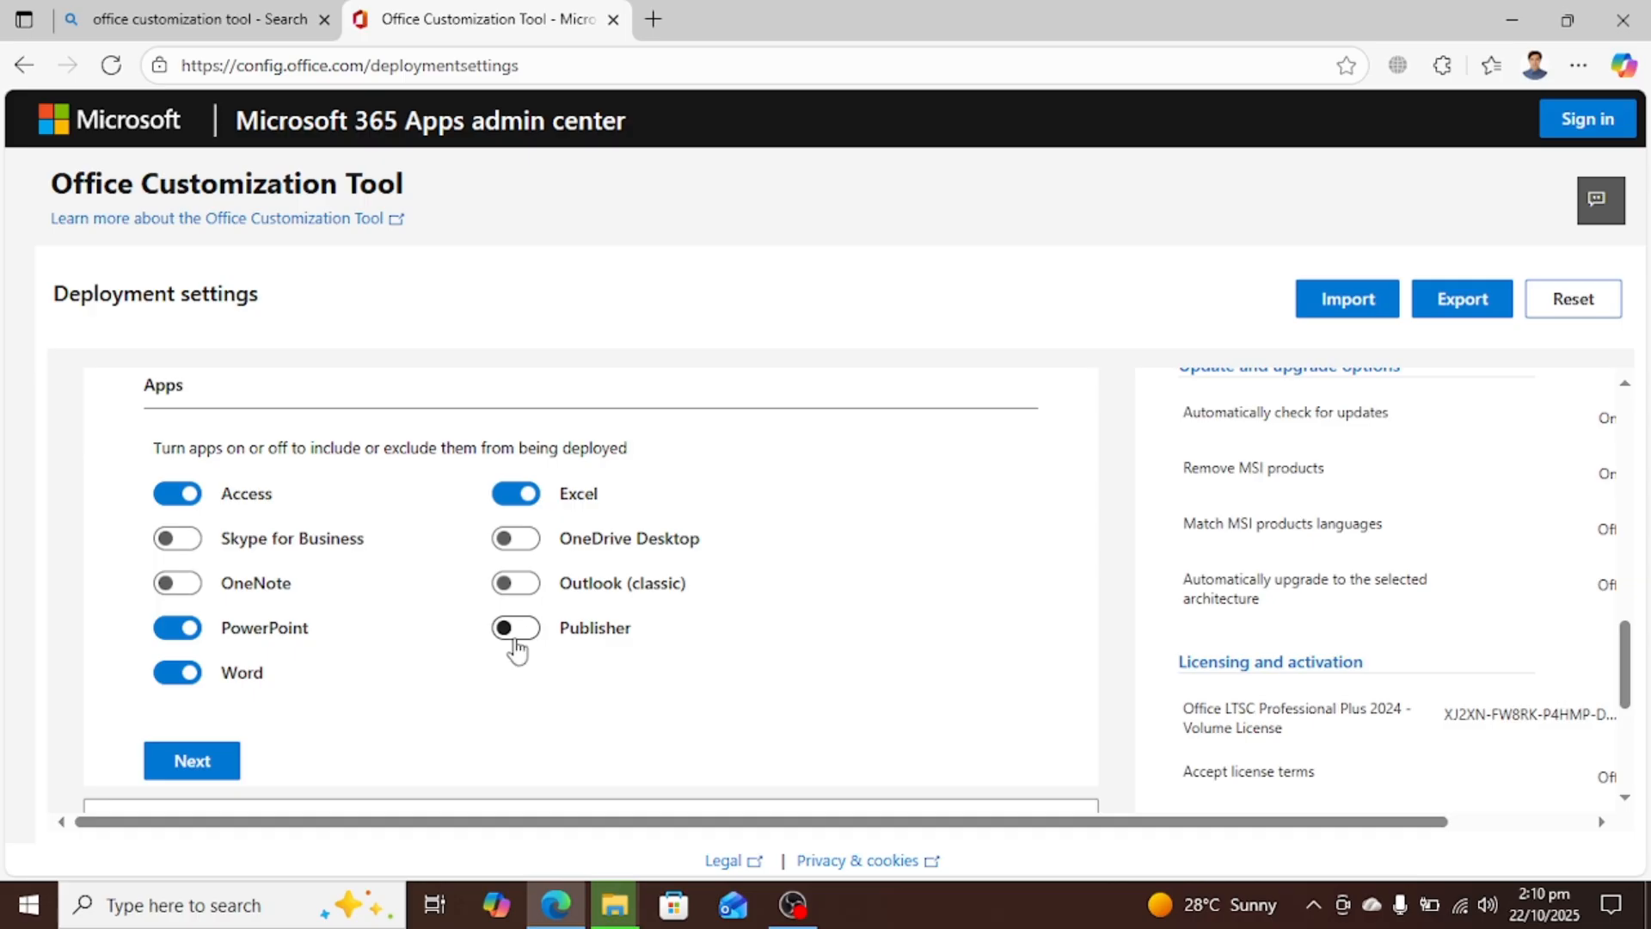
scroll(504, 653, "down", 1)
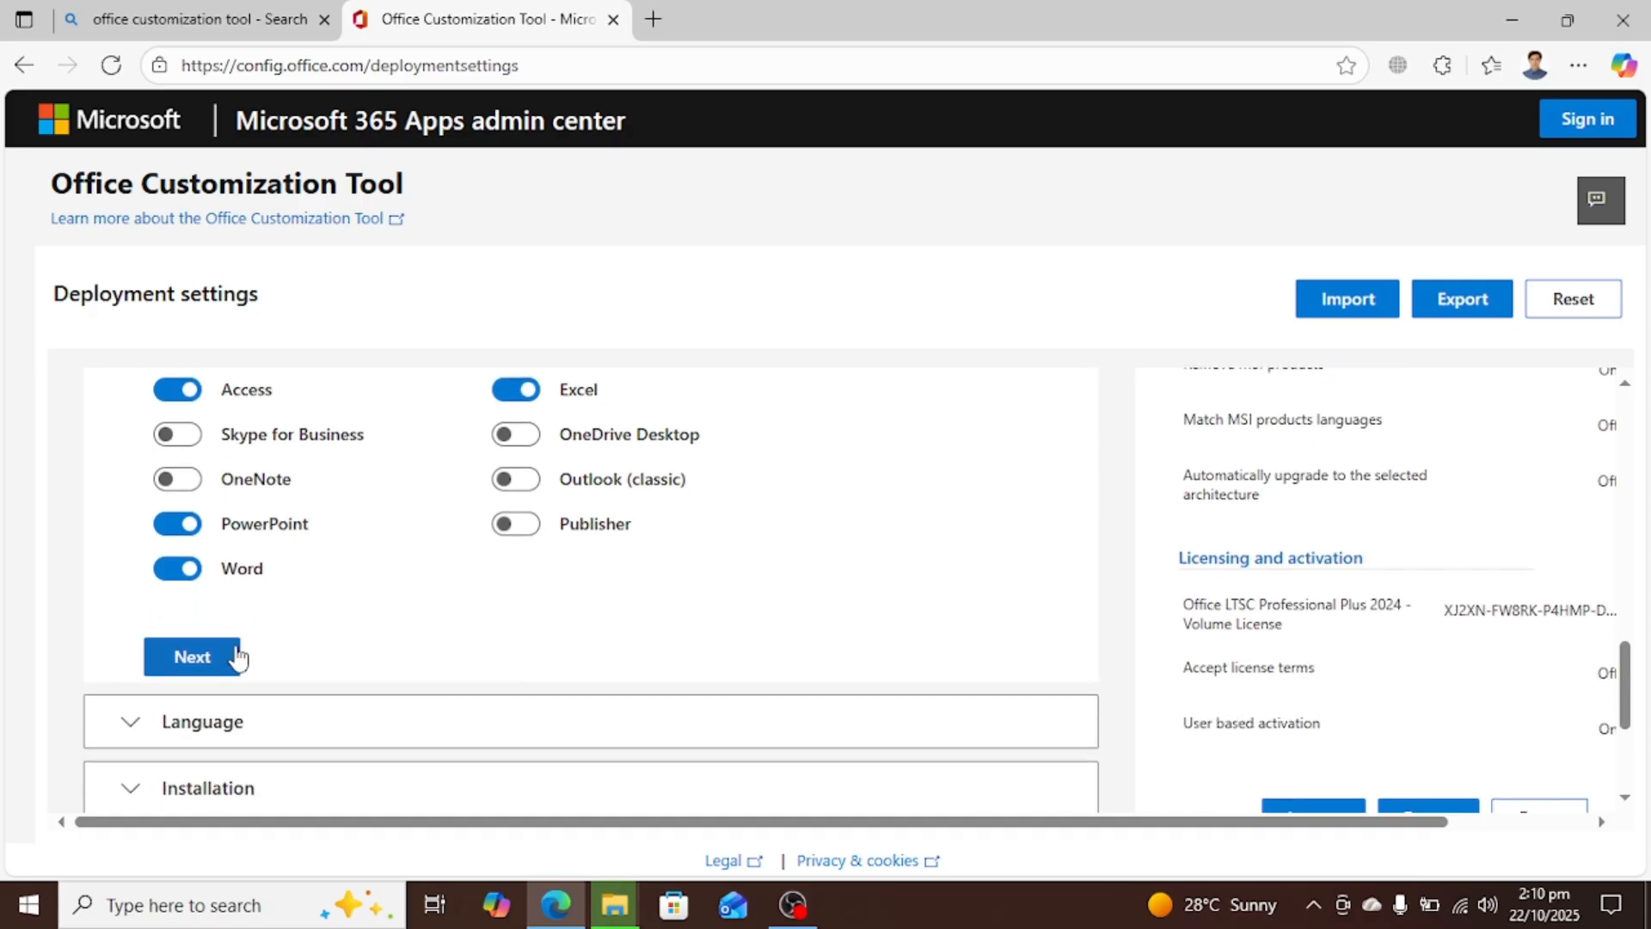
left_click(236, 660)
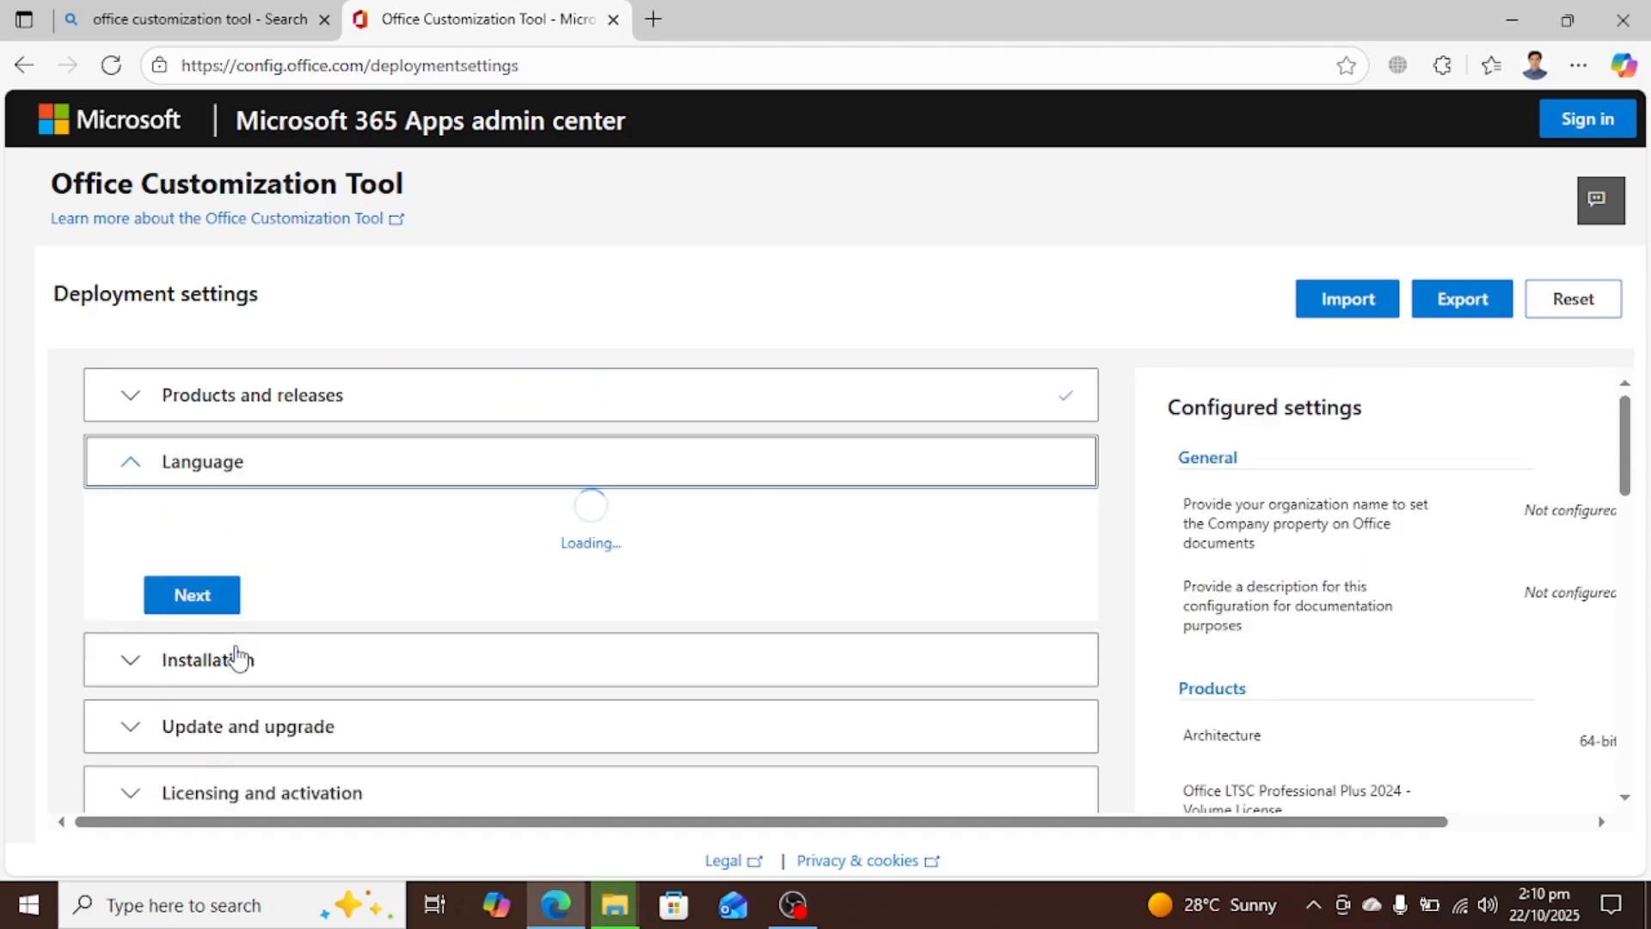
Set the primary language to English (United States) and continue to the installation options
left_click(398, 658)
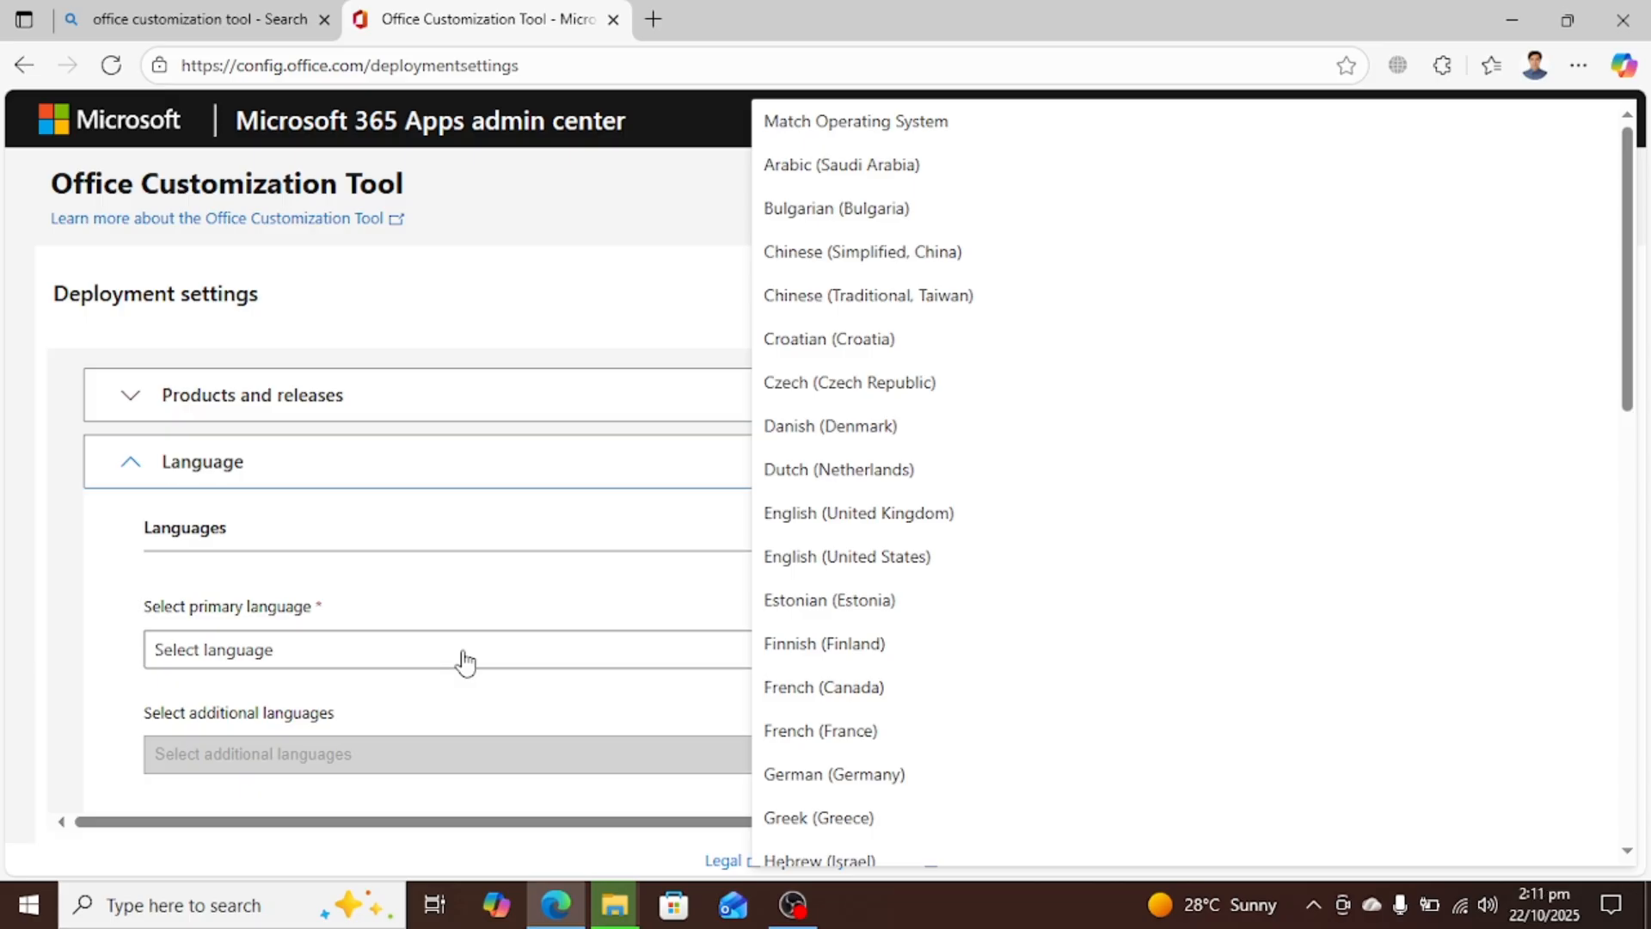
left_click(835, 567)
scroll(752, 636, "down", 3)
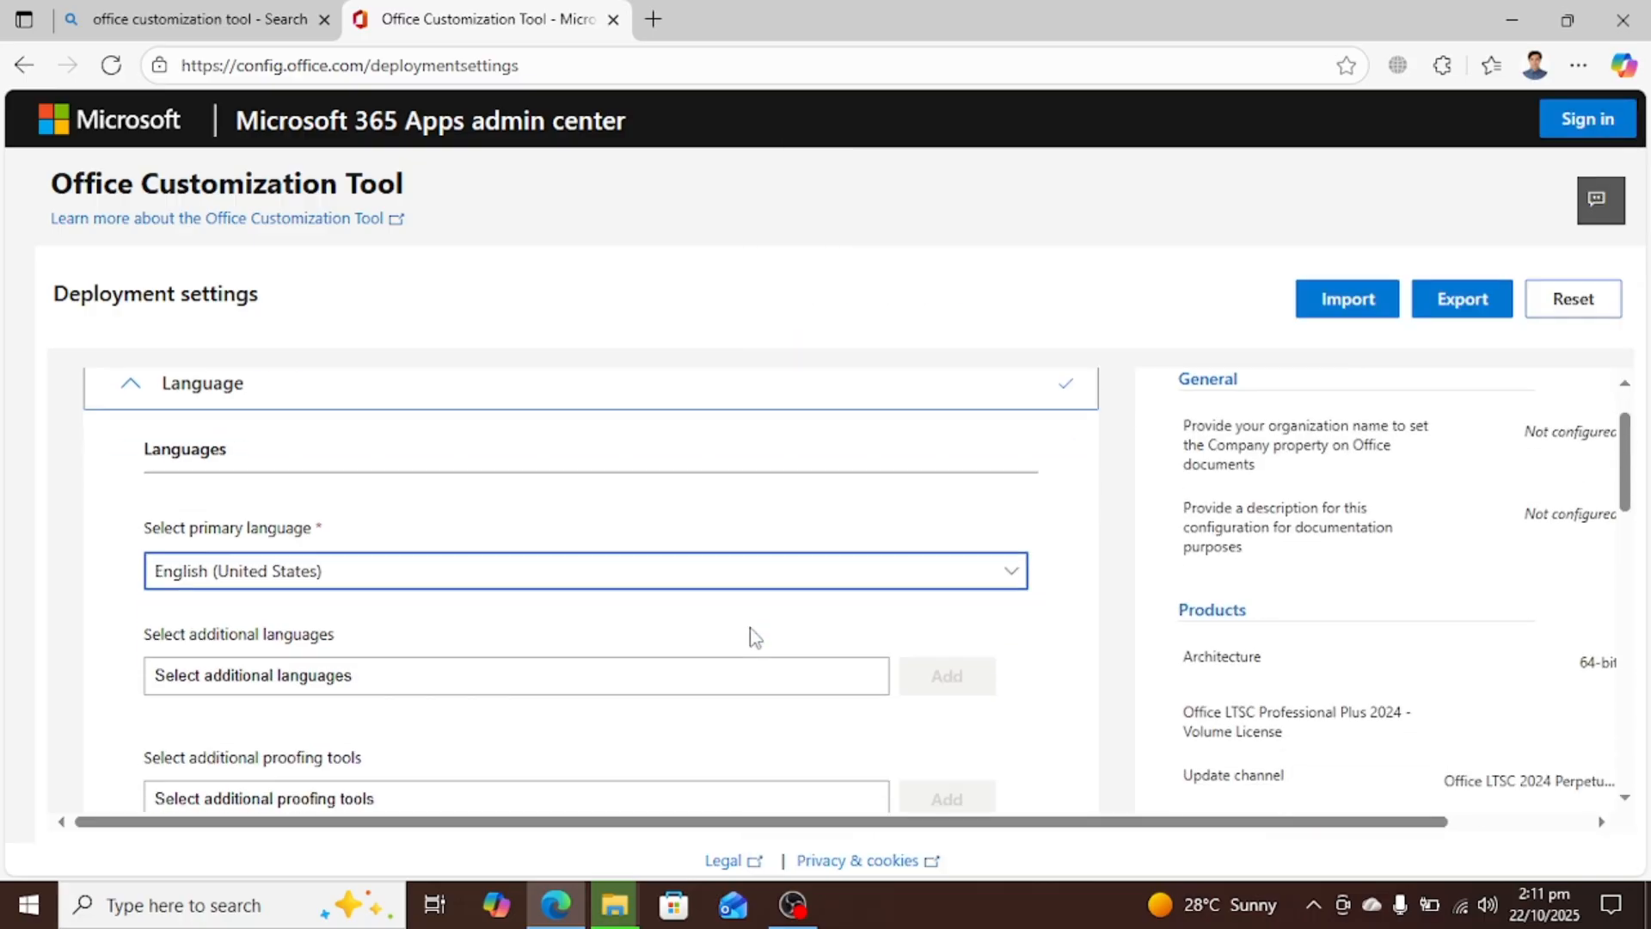
scroll(752, 637, "down", 1)
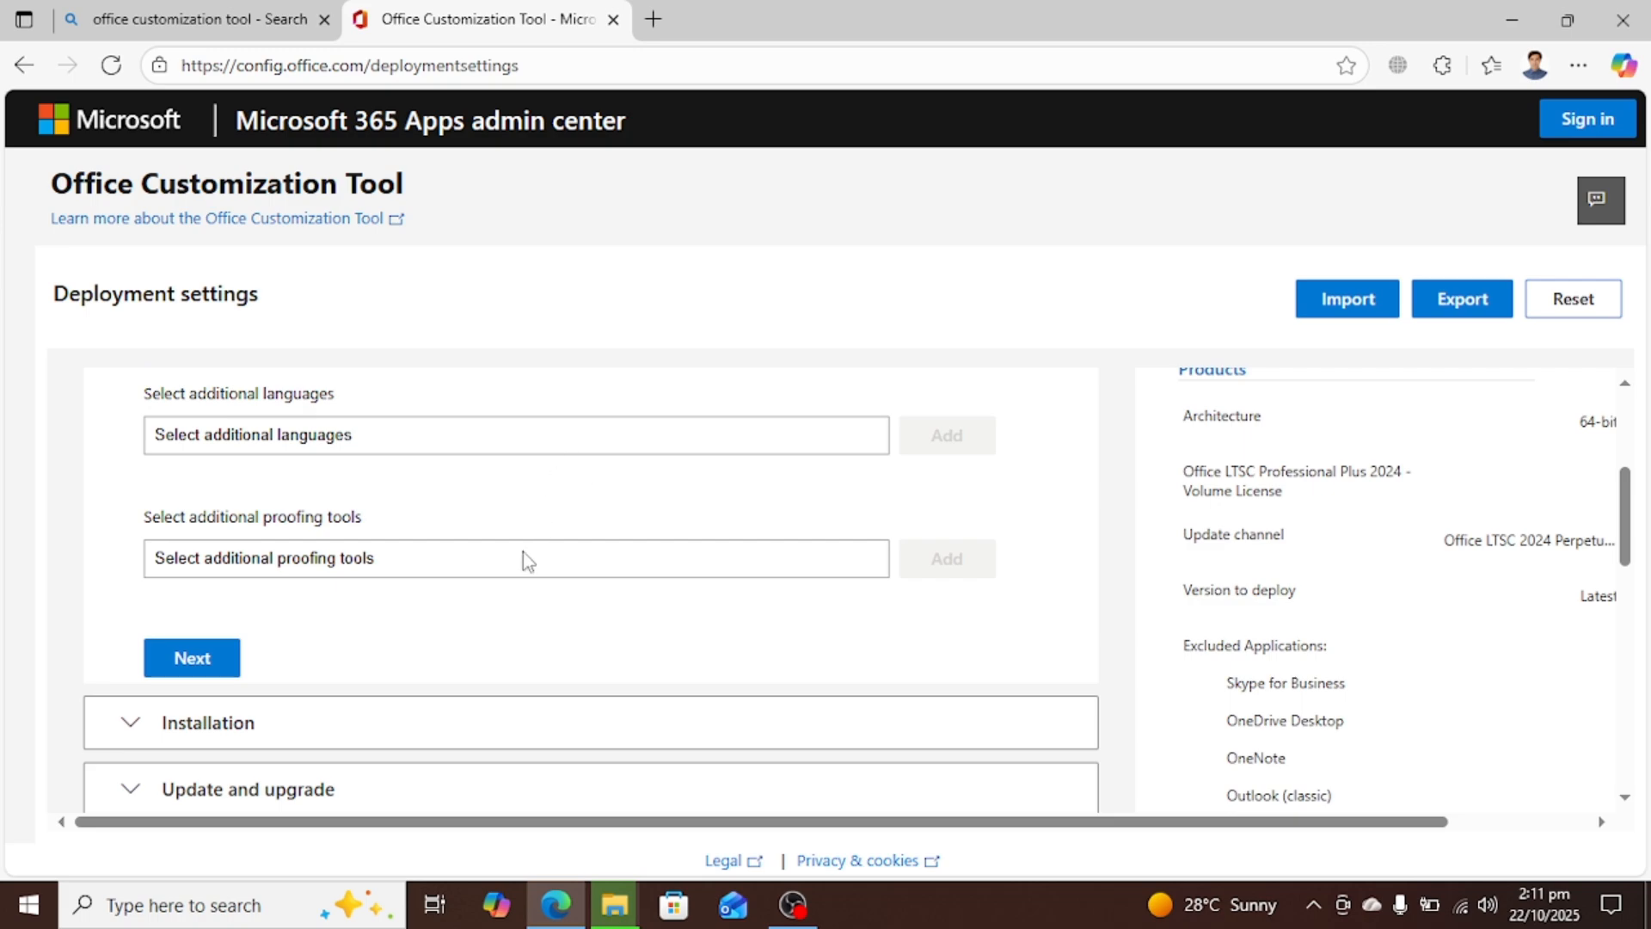
left_click(227, 660)
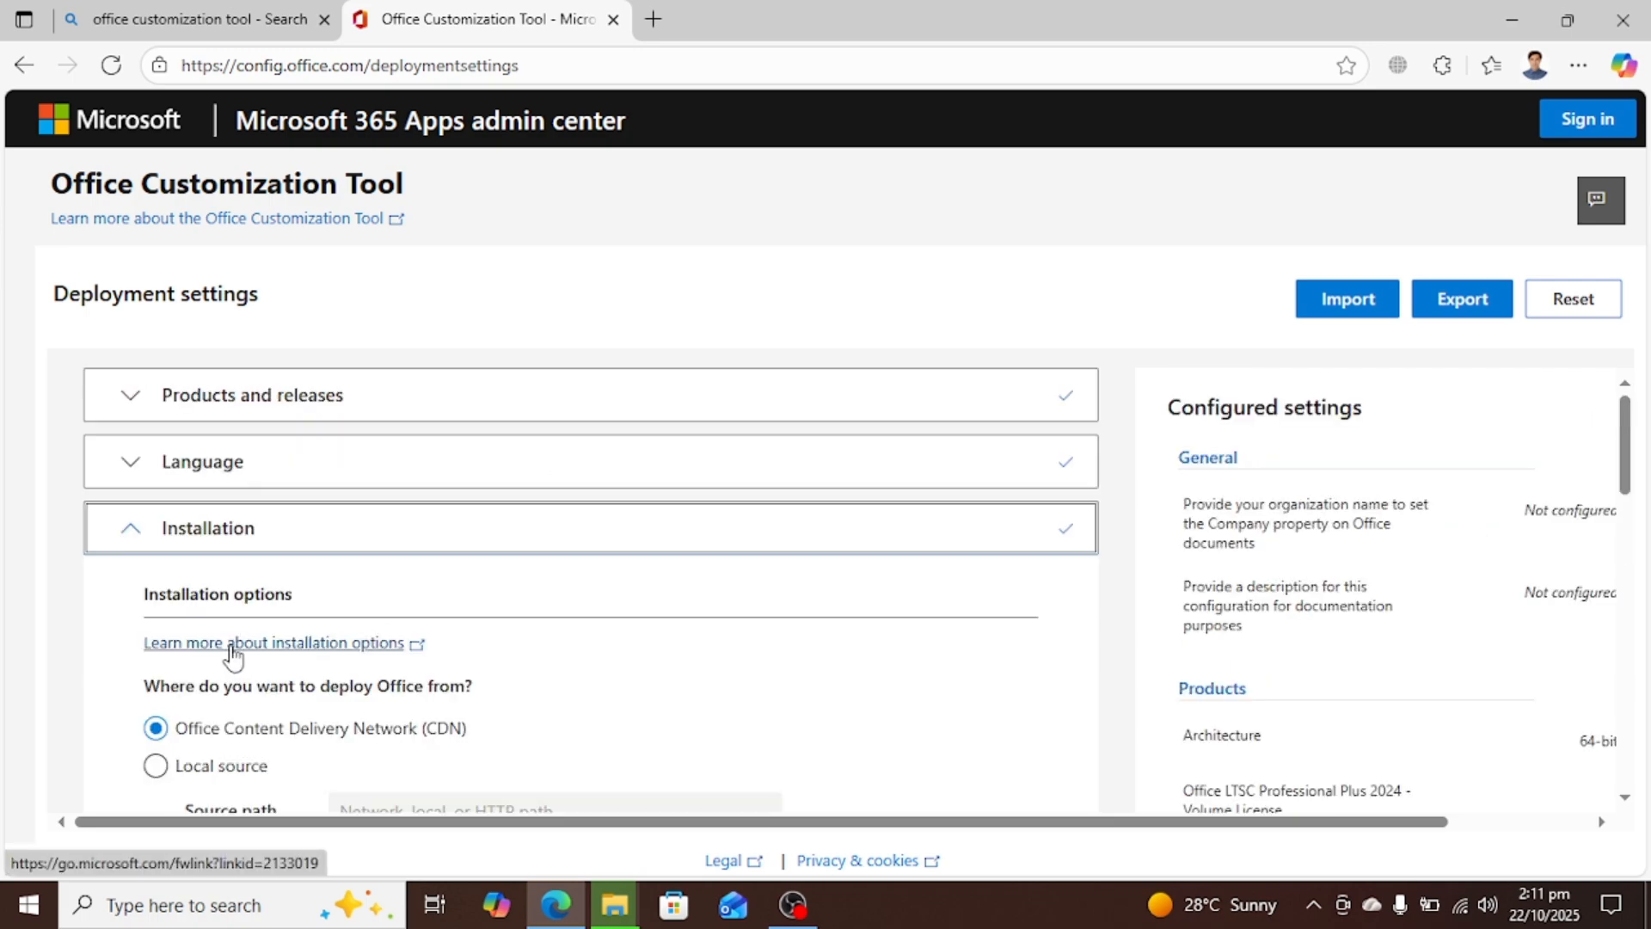
Start exporting the deployment configuration with Office Open XML formats as the default file format
scroll(344, 613, "down", 4)
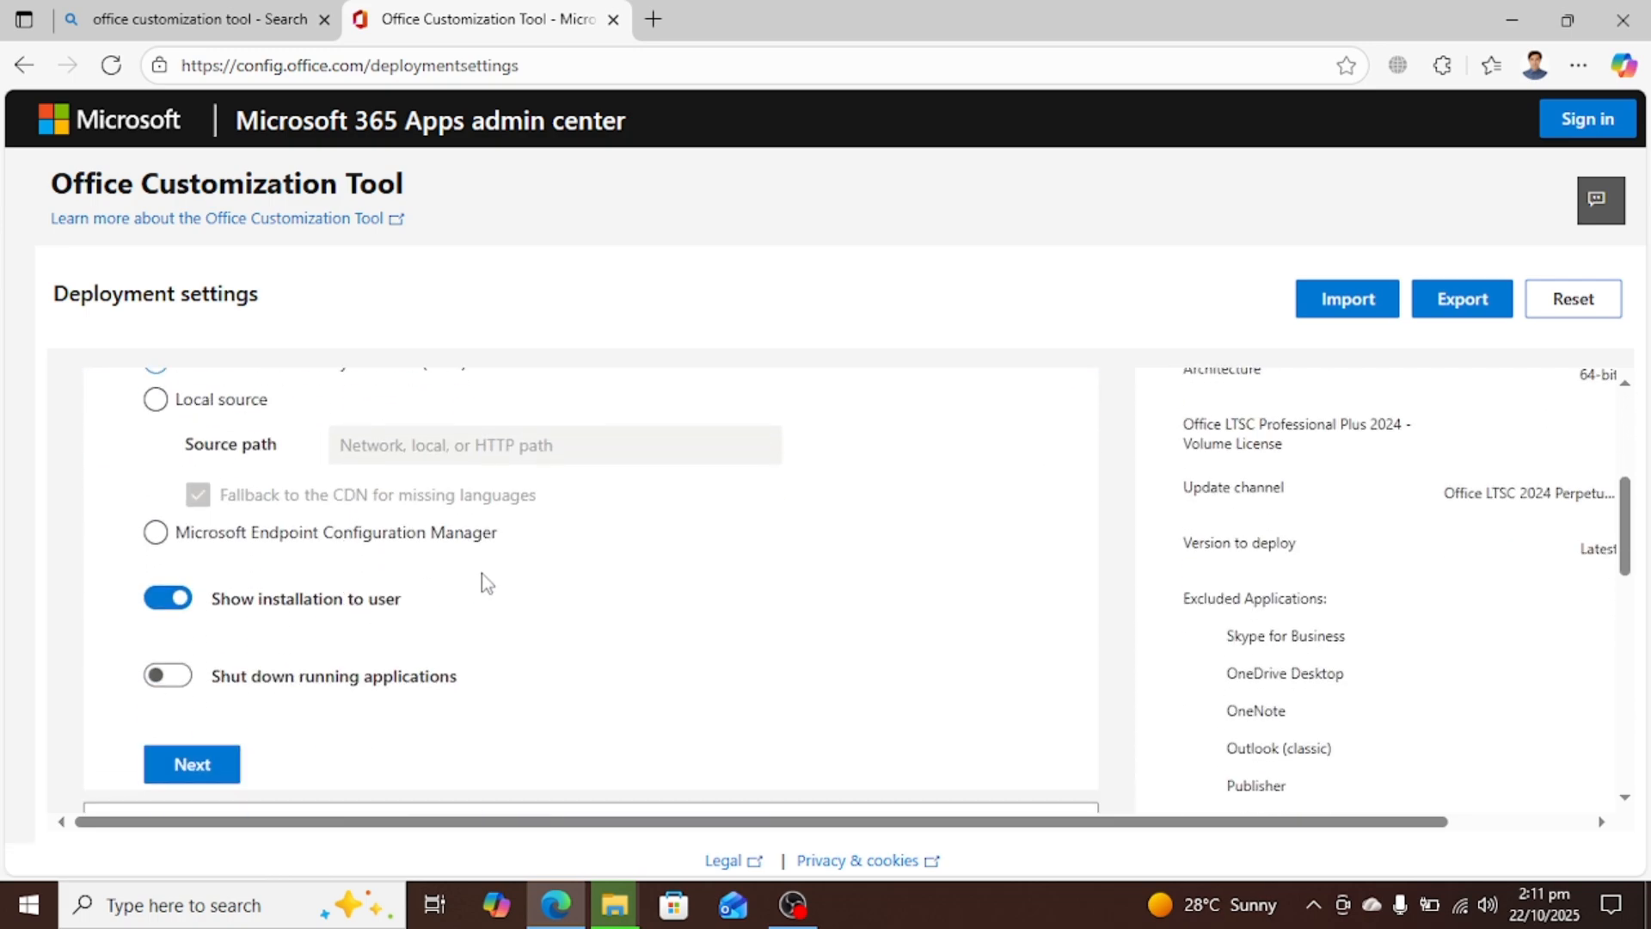
left_click(1440, 310)
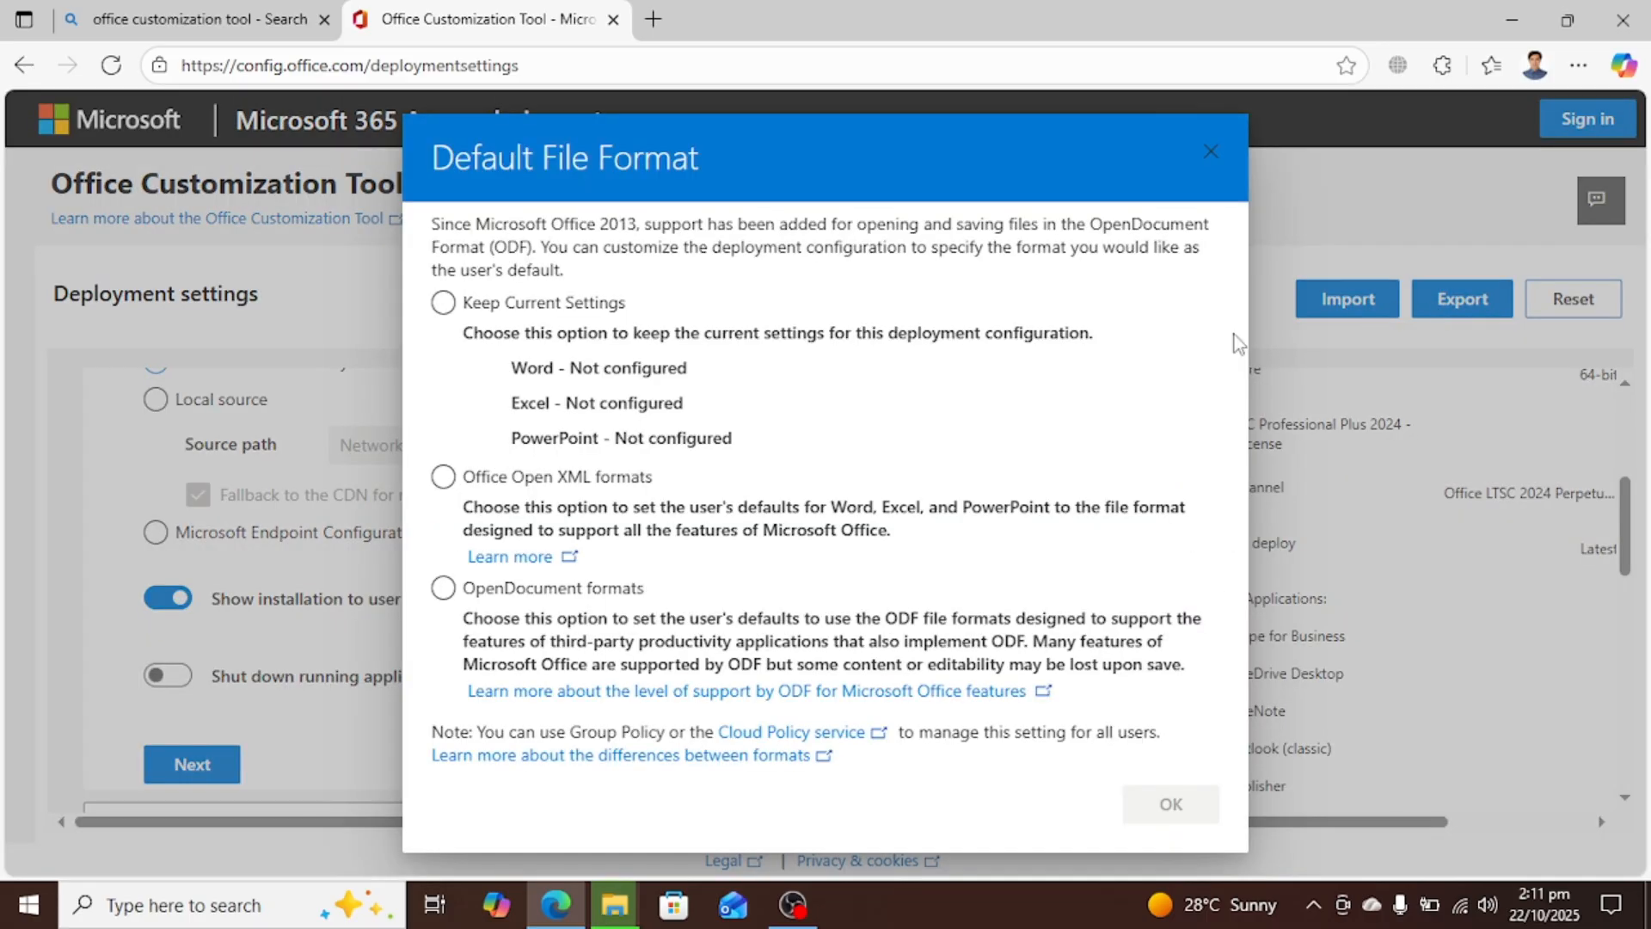
left_click(471, 490)
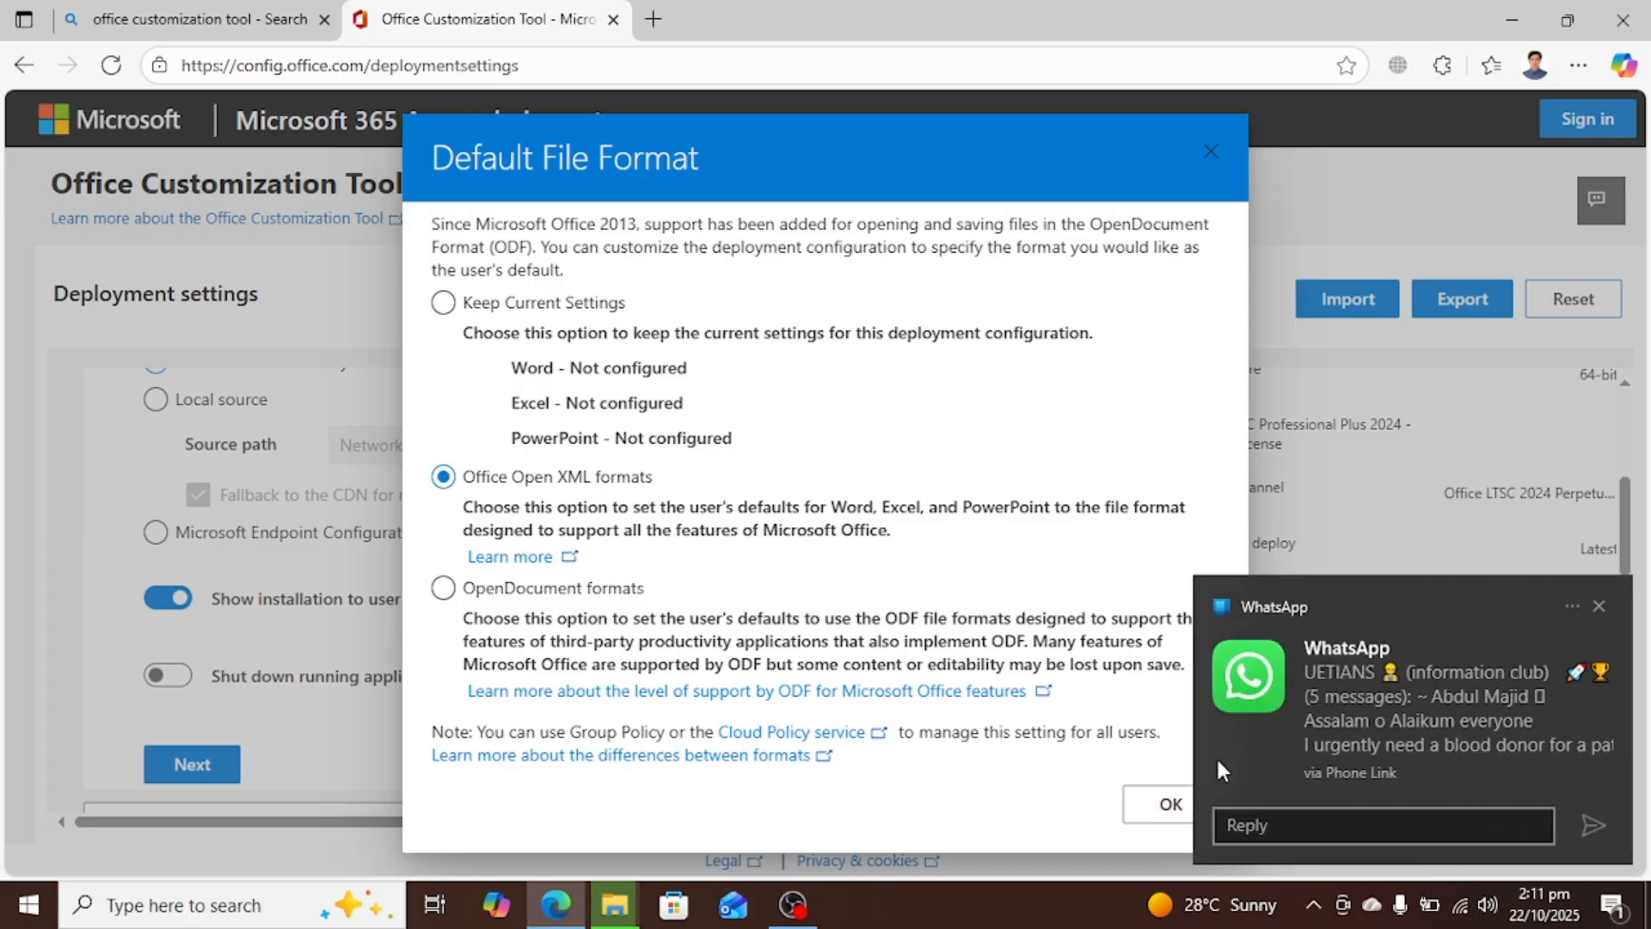
left_click(1597, 606)
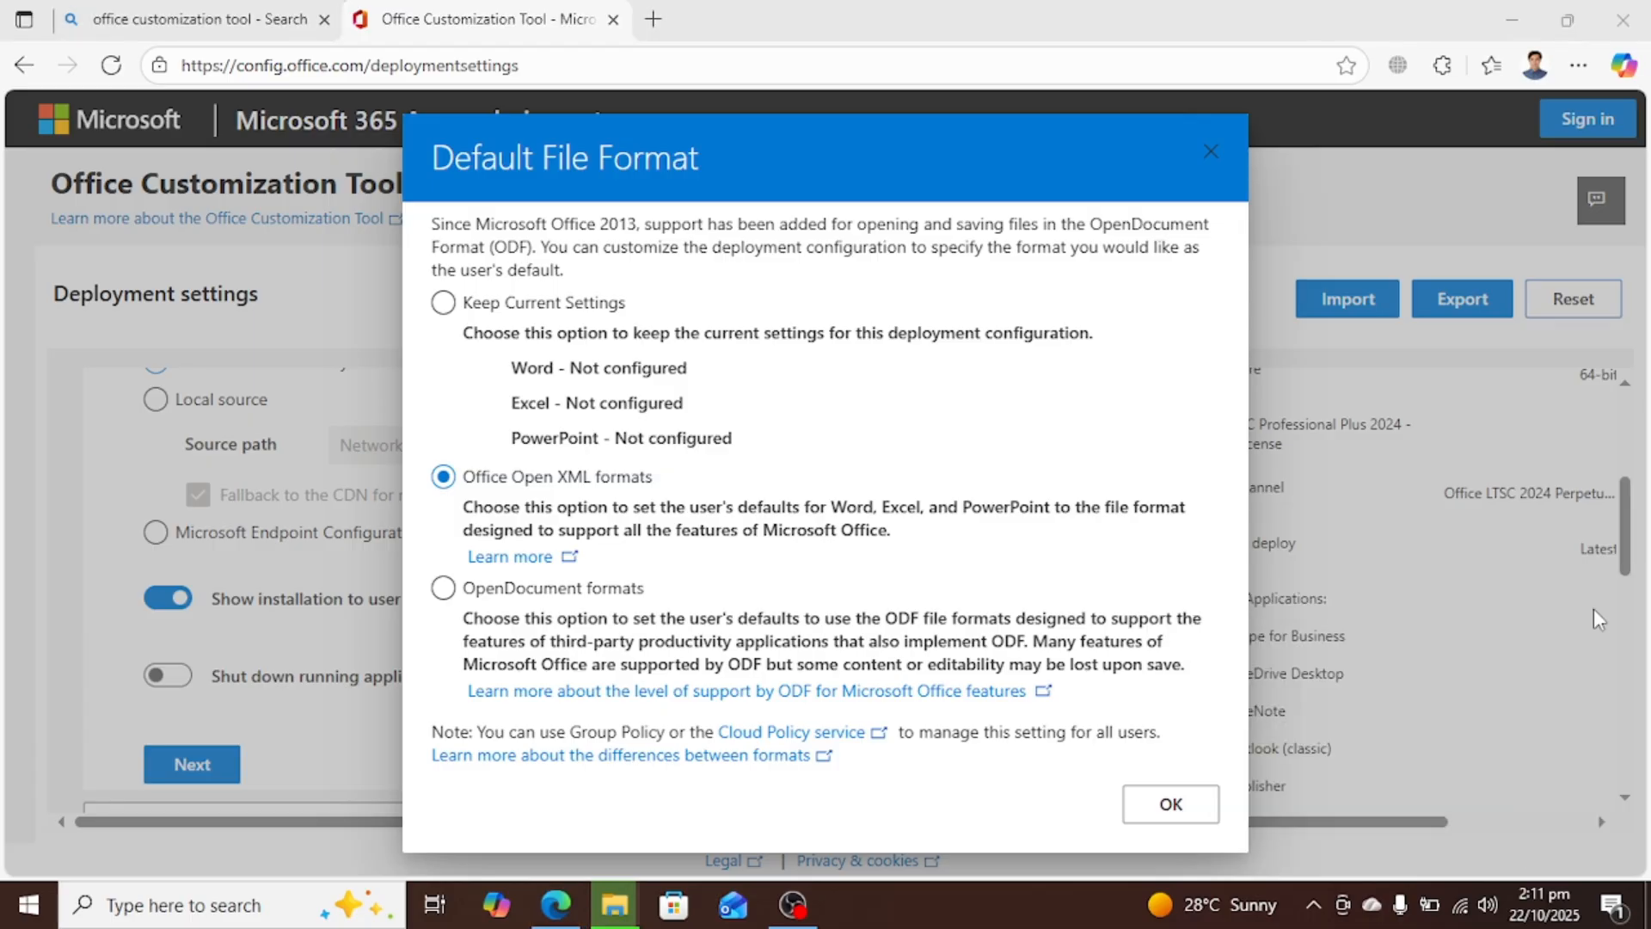
left_click(1192, 805)
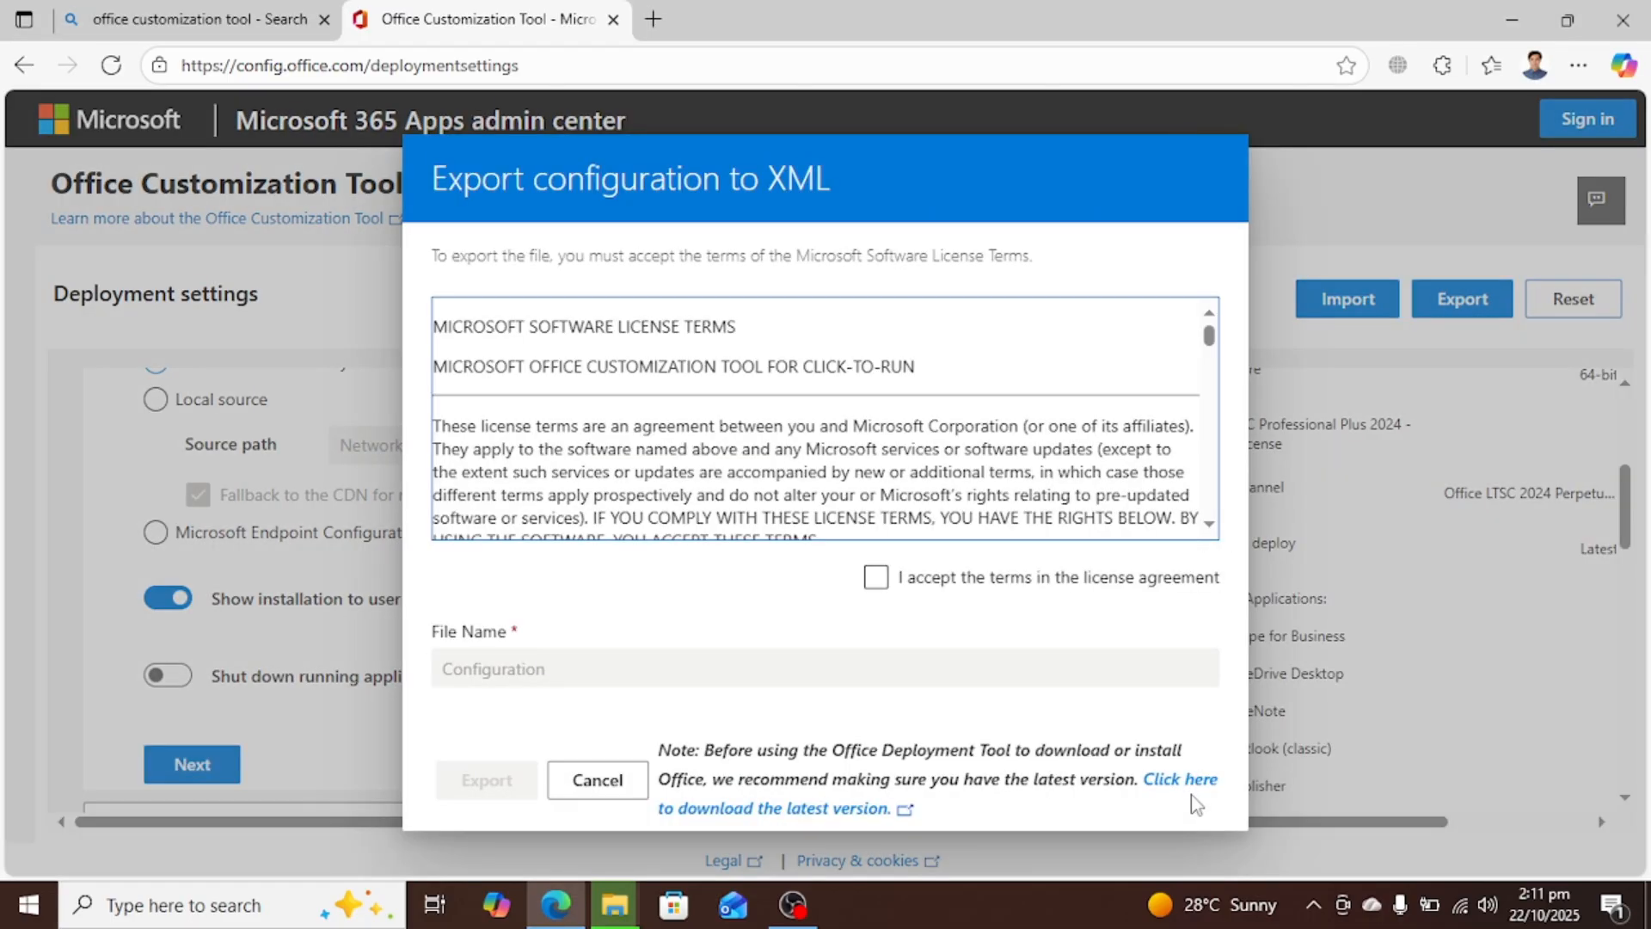
Accept the license agreement, export the configuration under the file name Configuration, and keep the downloaded Configuration.xml
left_click(941, 577)
left_click(877, 579)
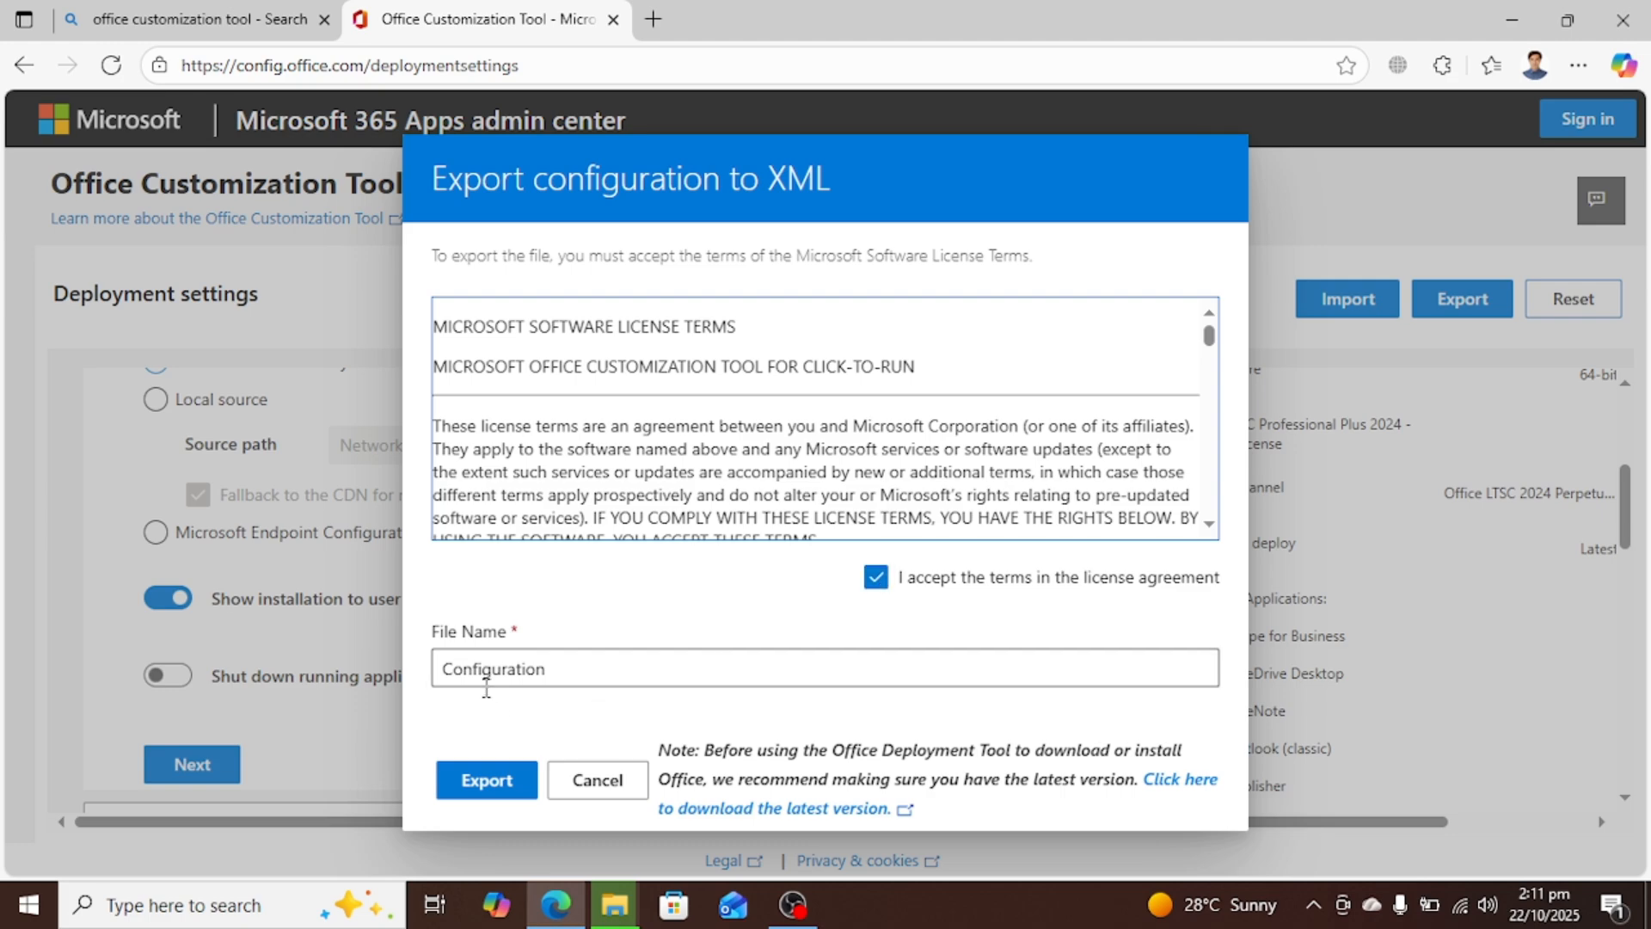
left_click(471, 783)
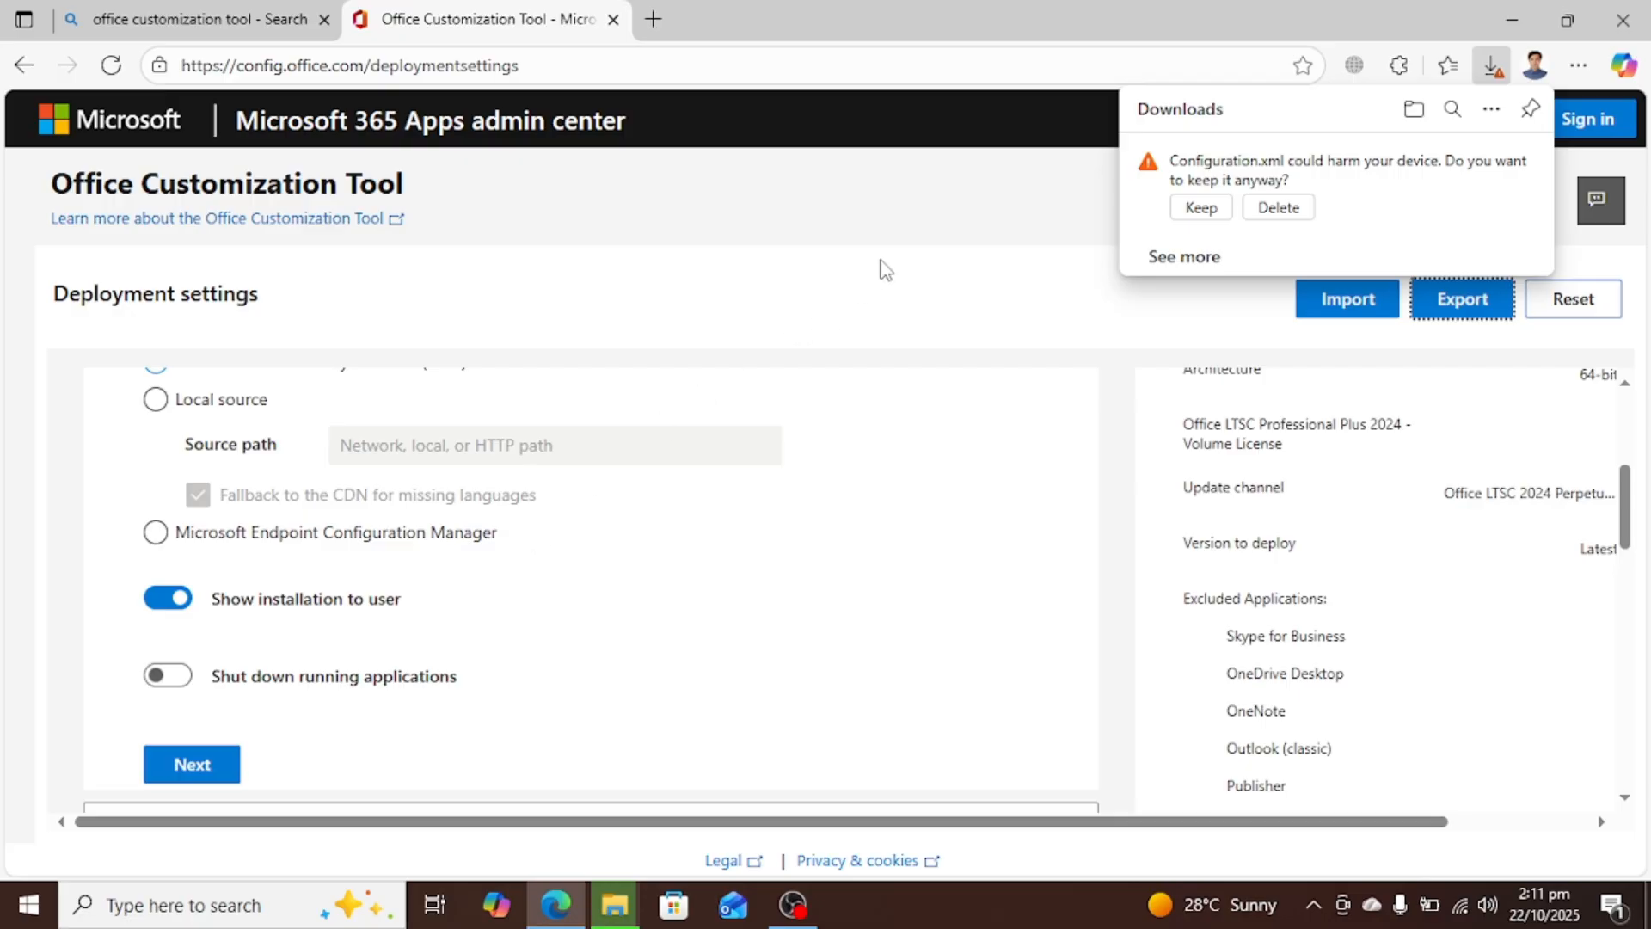
left_click(1201, 209)
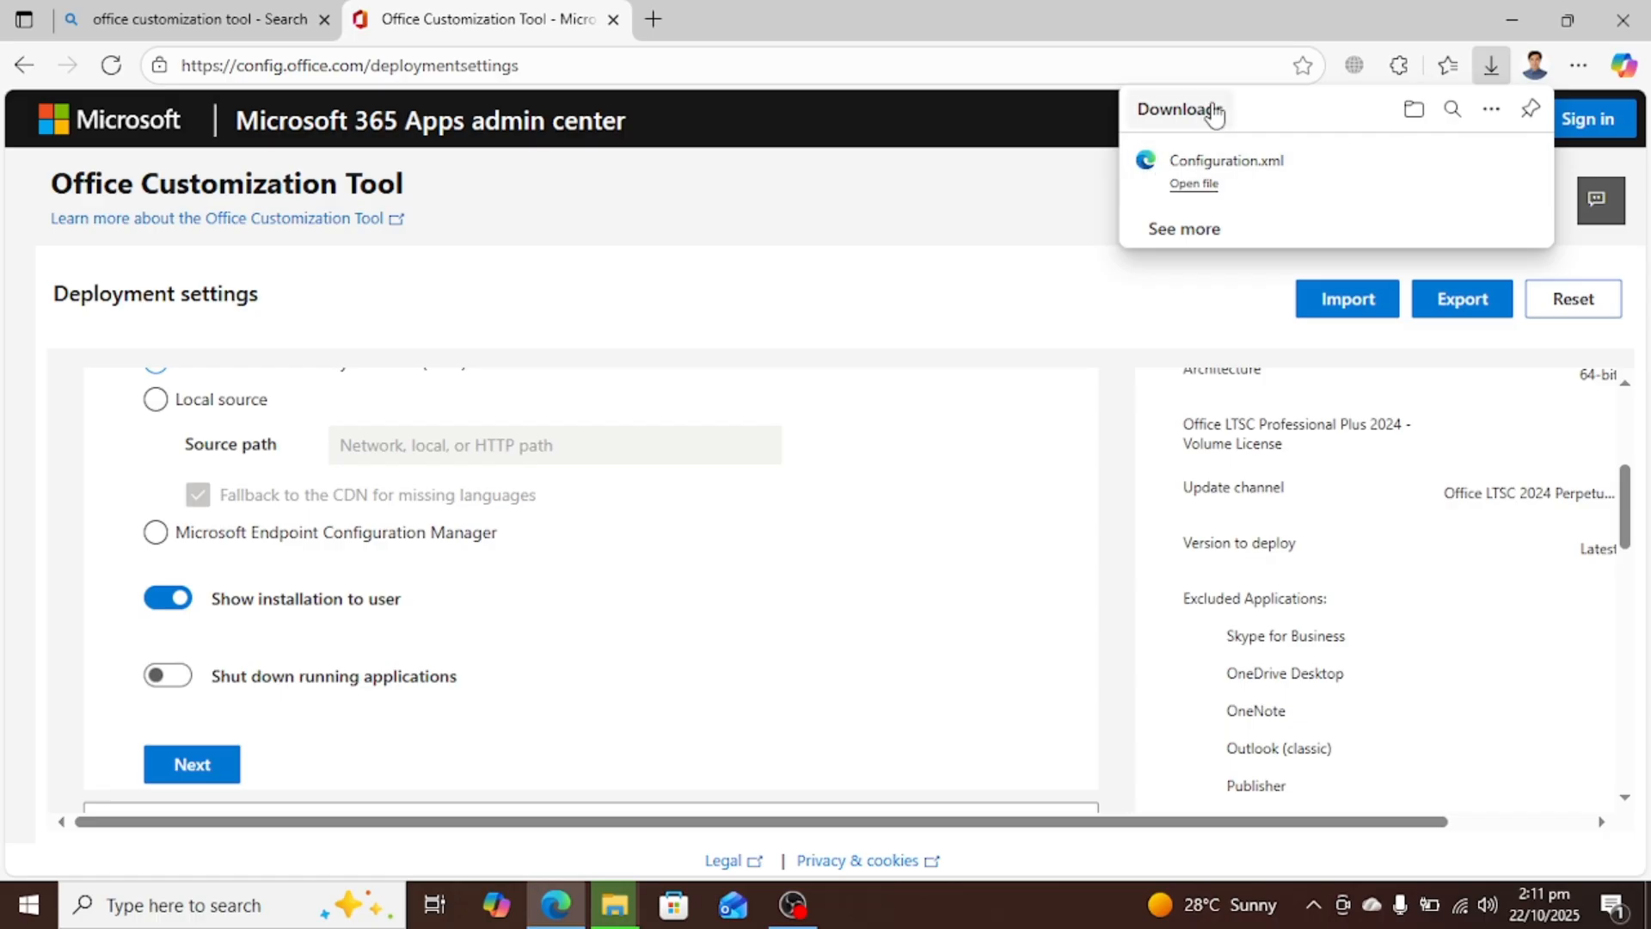
left_click(846, 254)
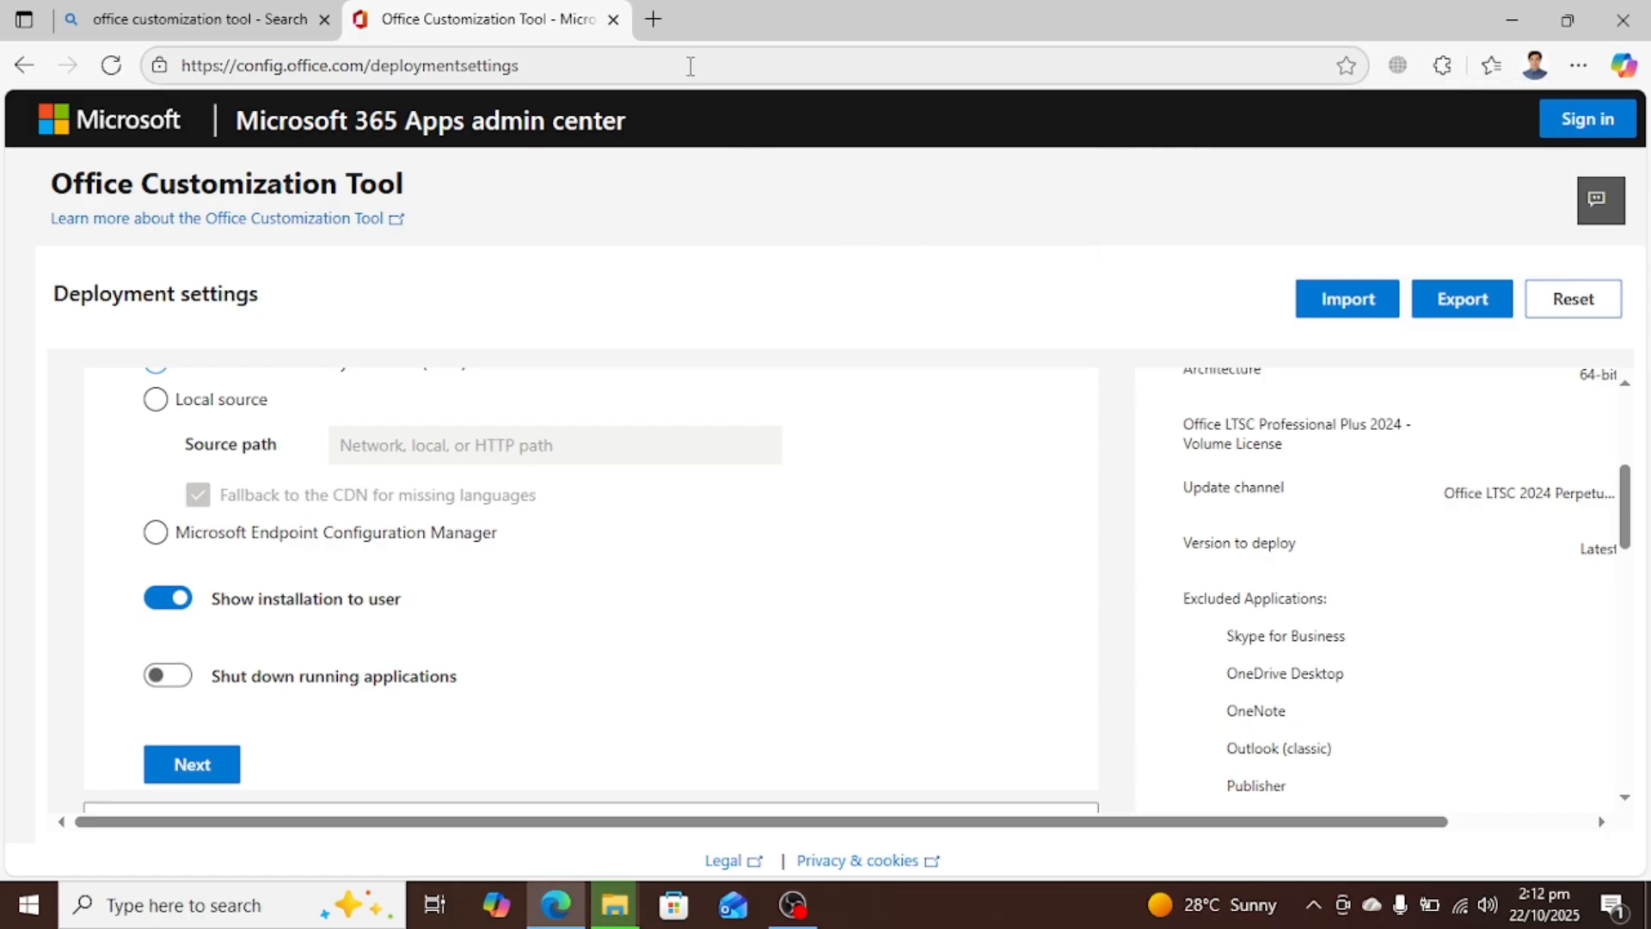
Search the web in a new tab for "office deployment tool" and open Microsoft's official download page for it
left_click(653, 19)
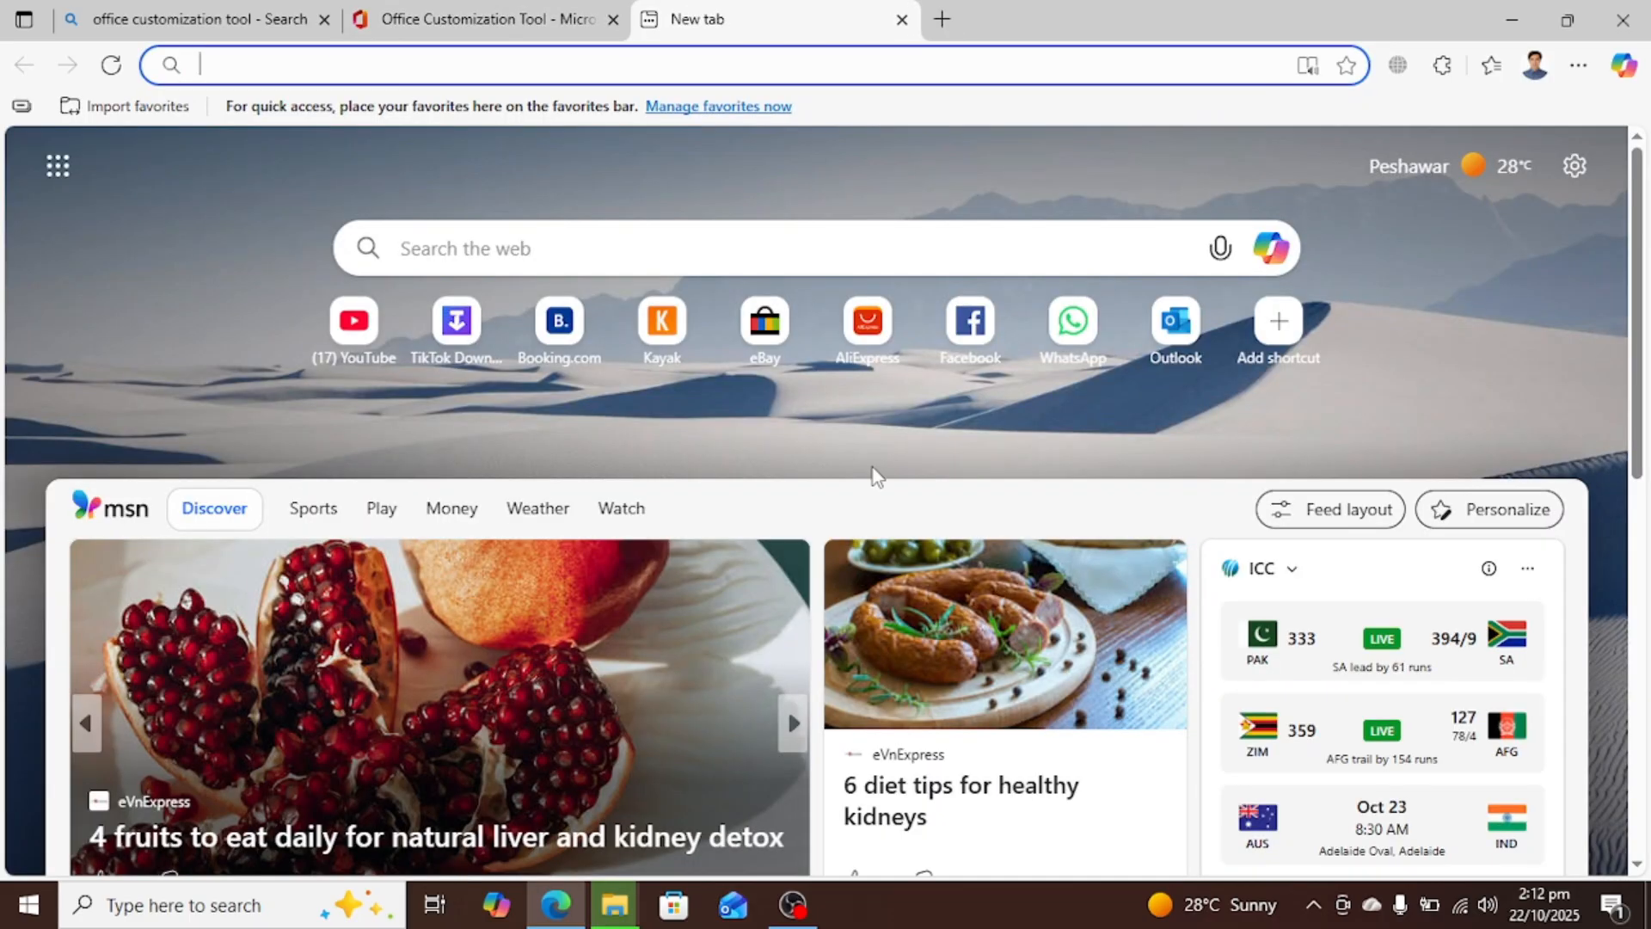
type("office deplo")
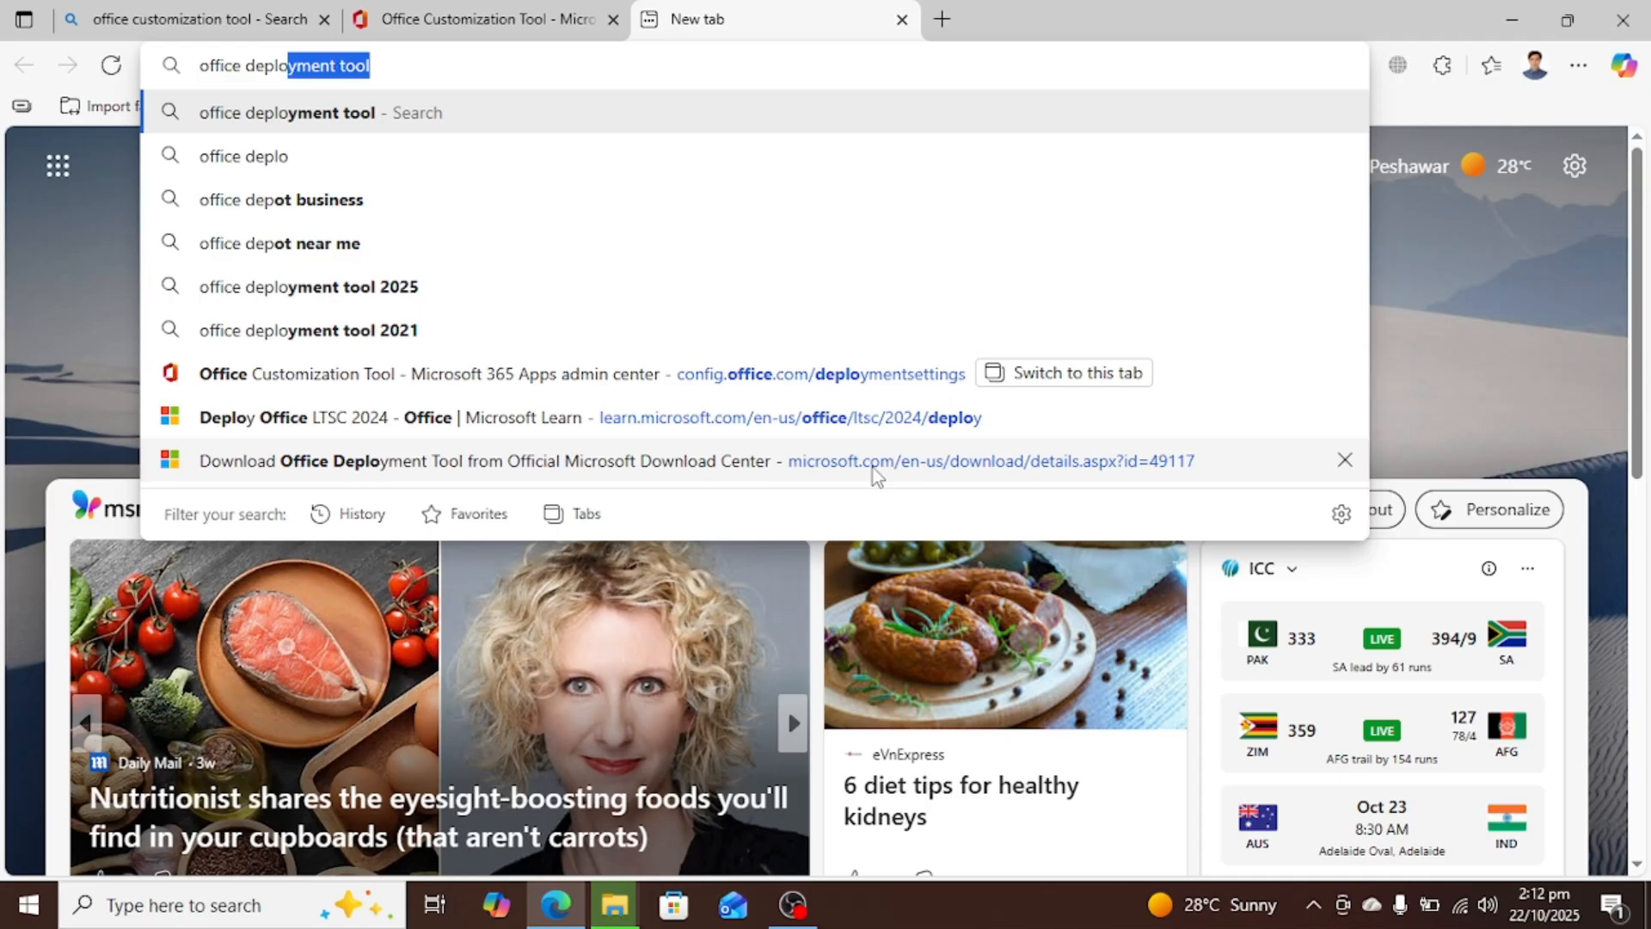
key("Right")
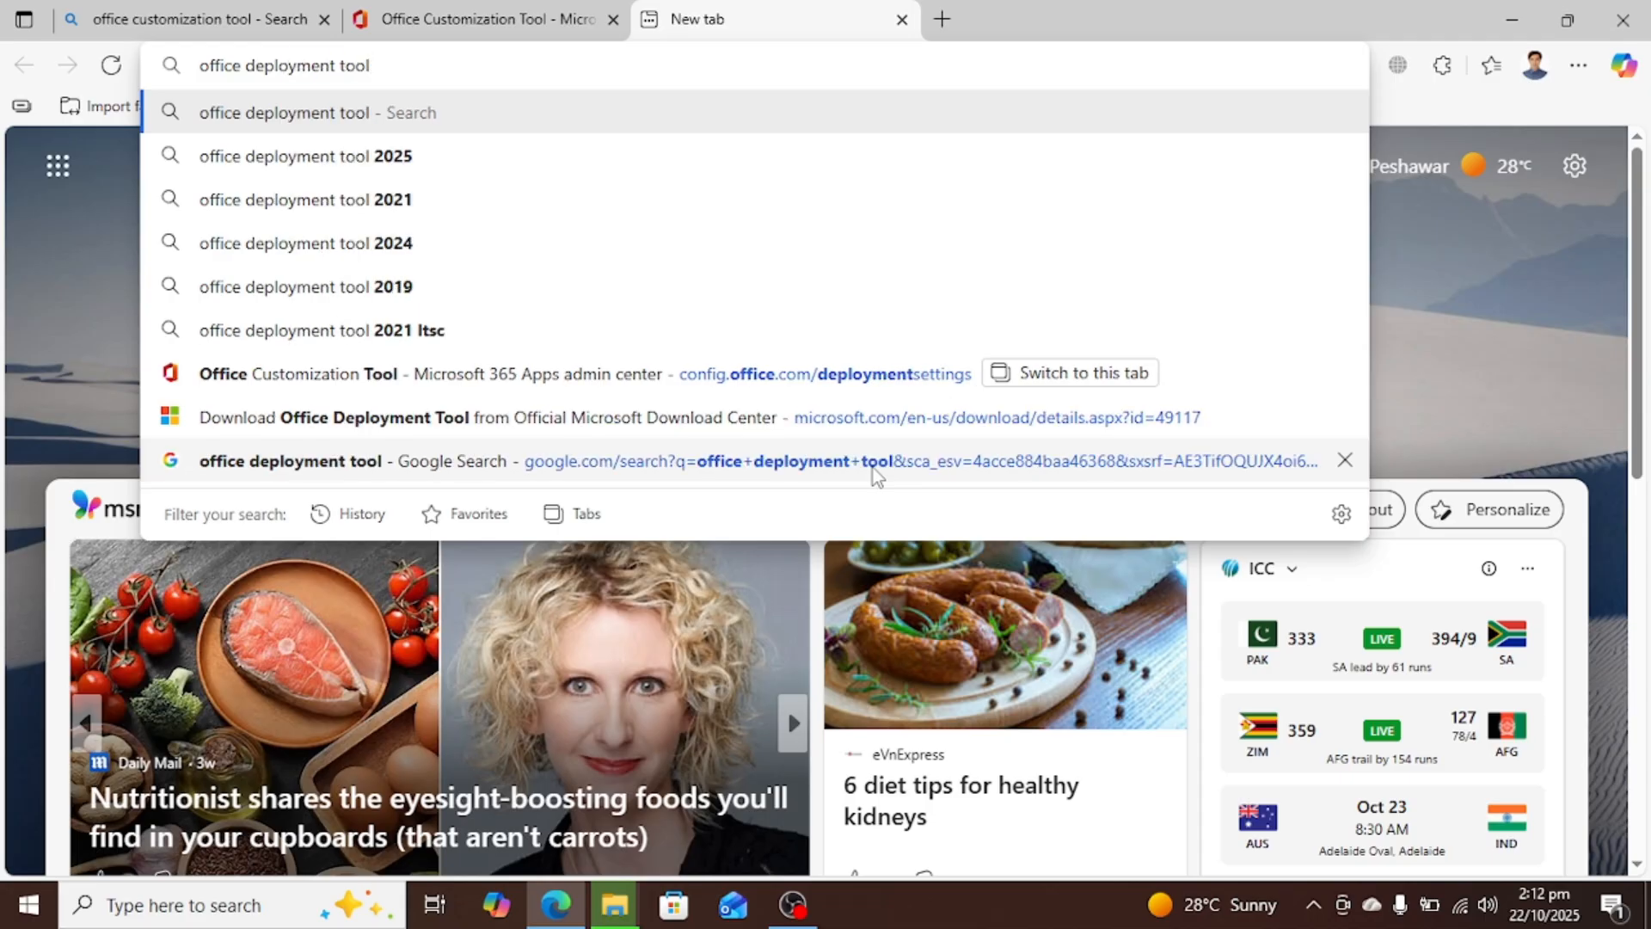
key("Return")
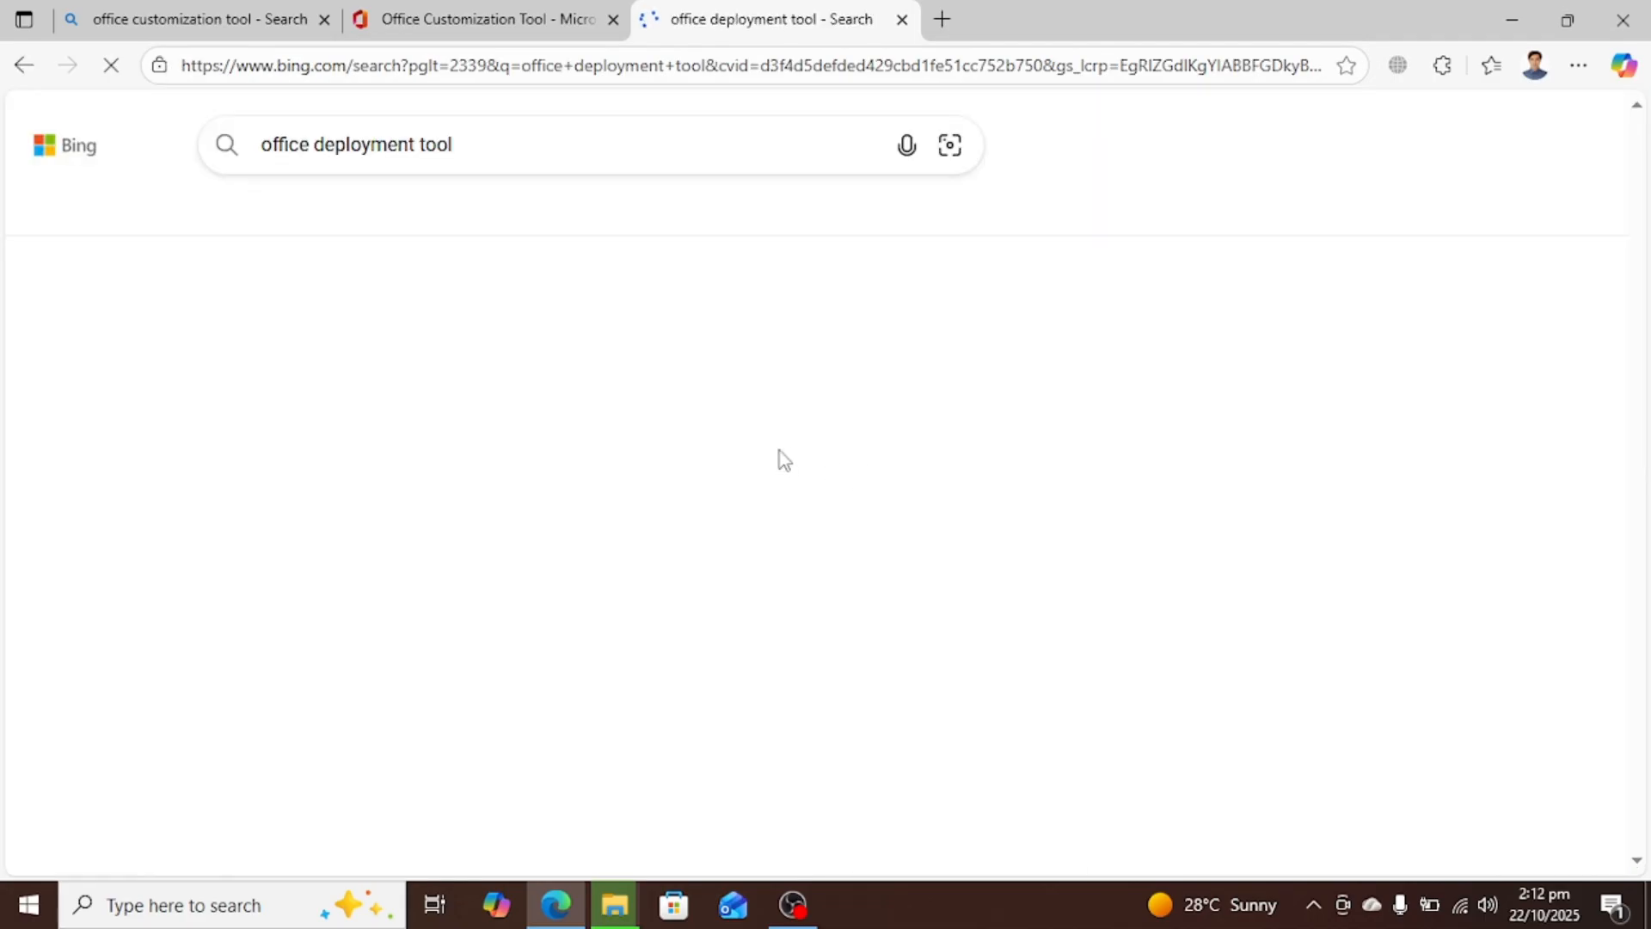
scroll(565, 426, "down", 2)
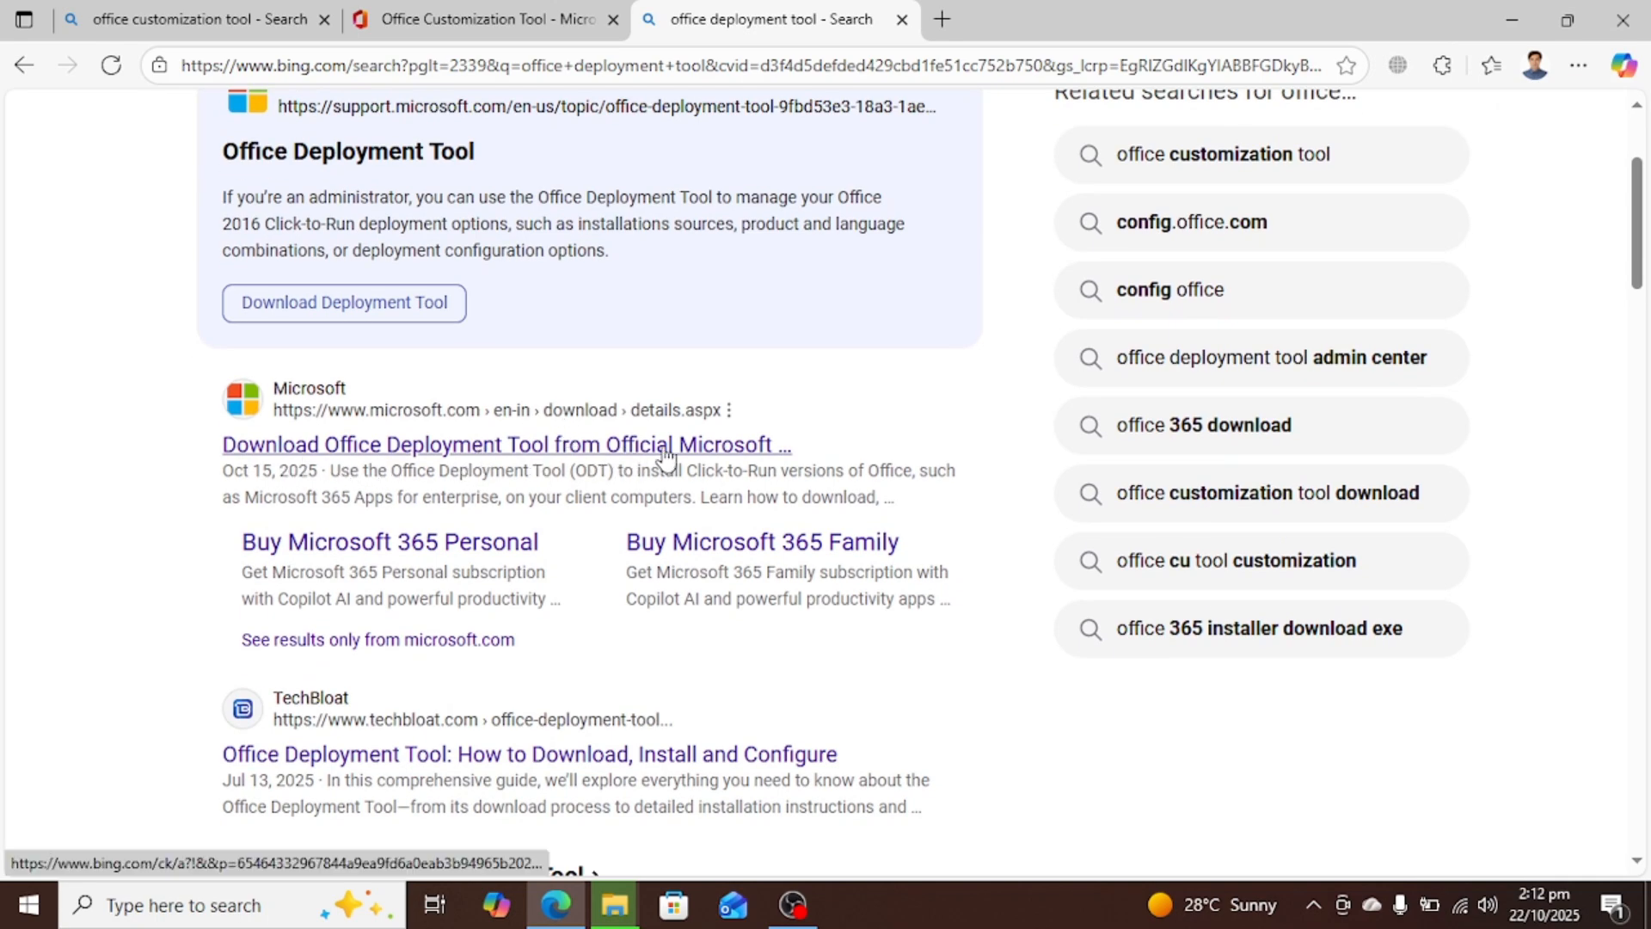
left_click(585, 454)
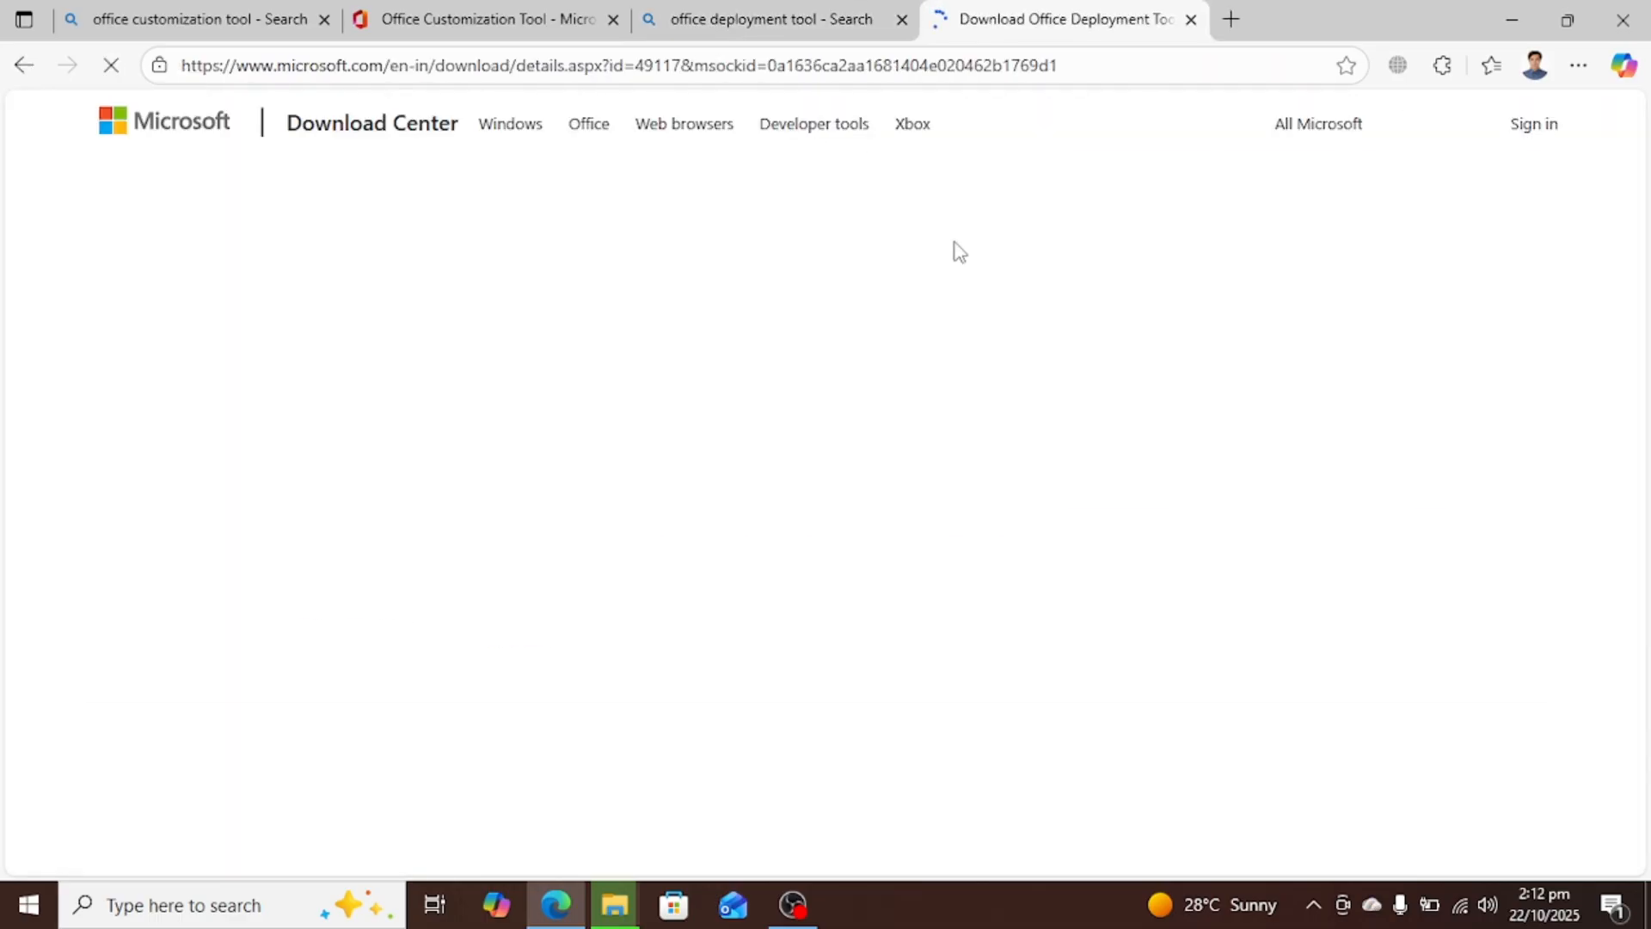
Download the English version of the Office Deployment Tool and show the downloaded file in its folder
scroll(955, 405, "down", 2)
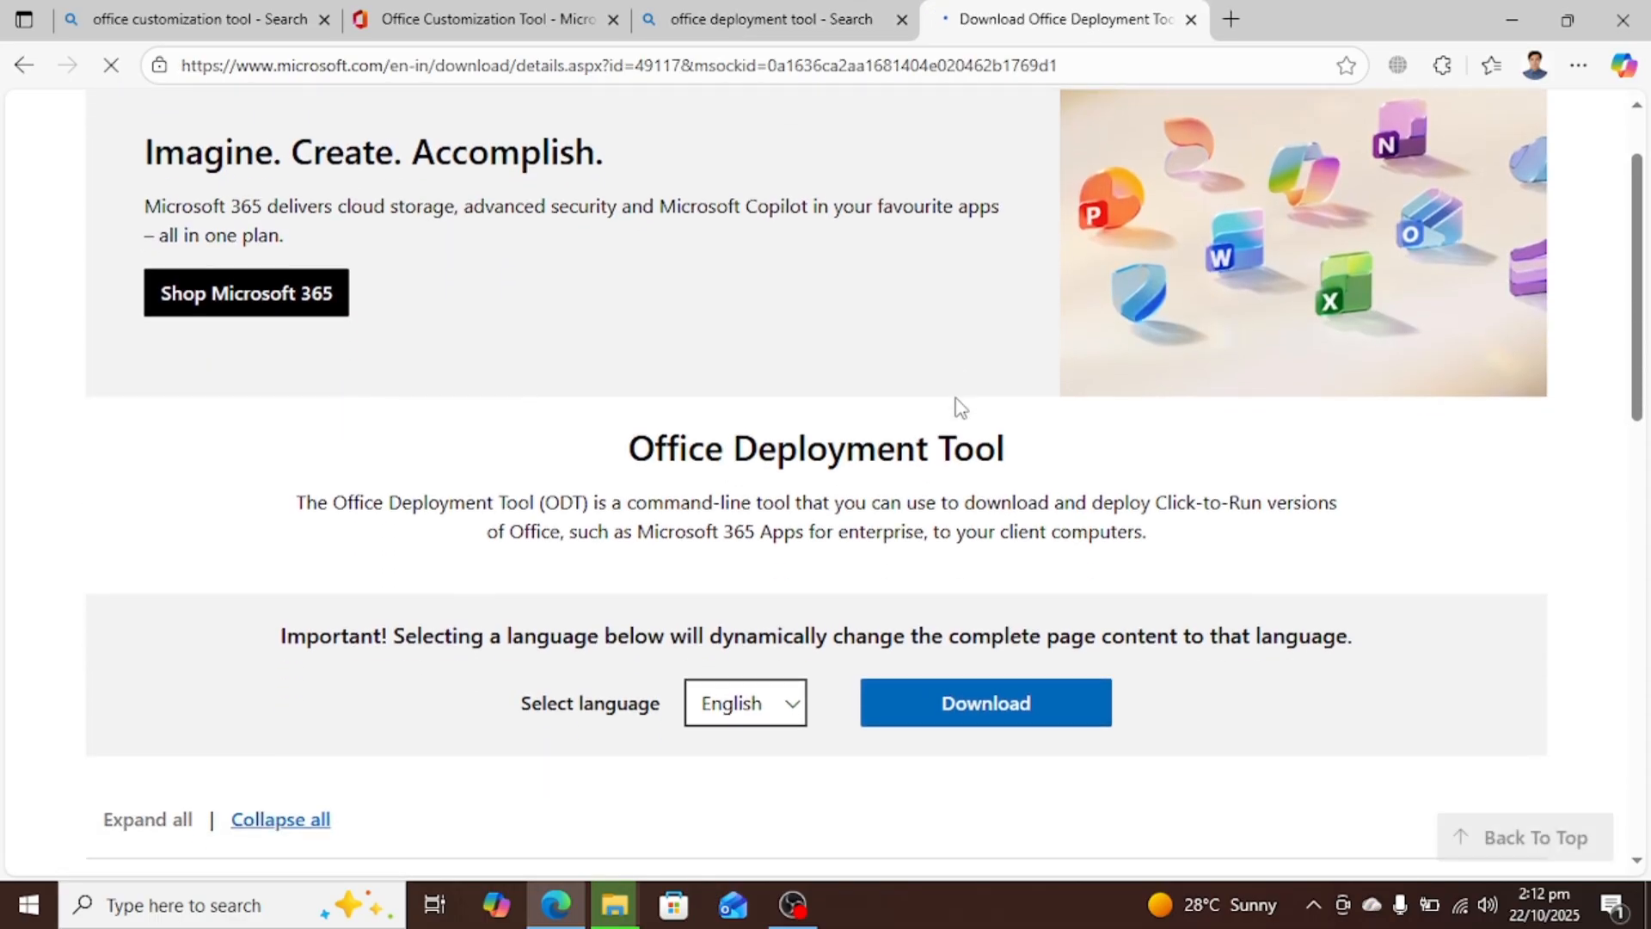
scroll(861, 484, "up", 1)
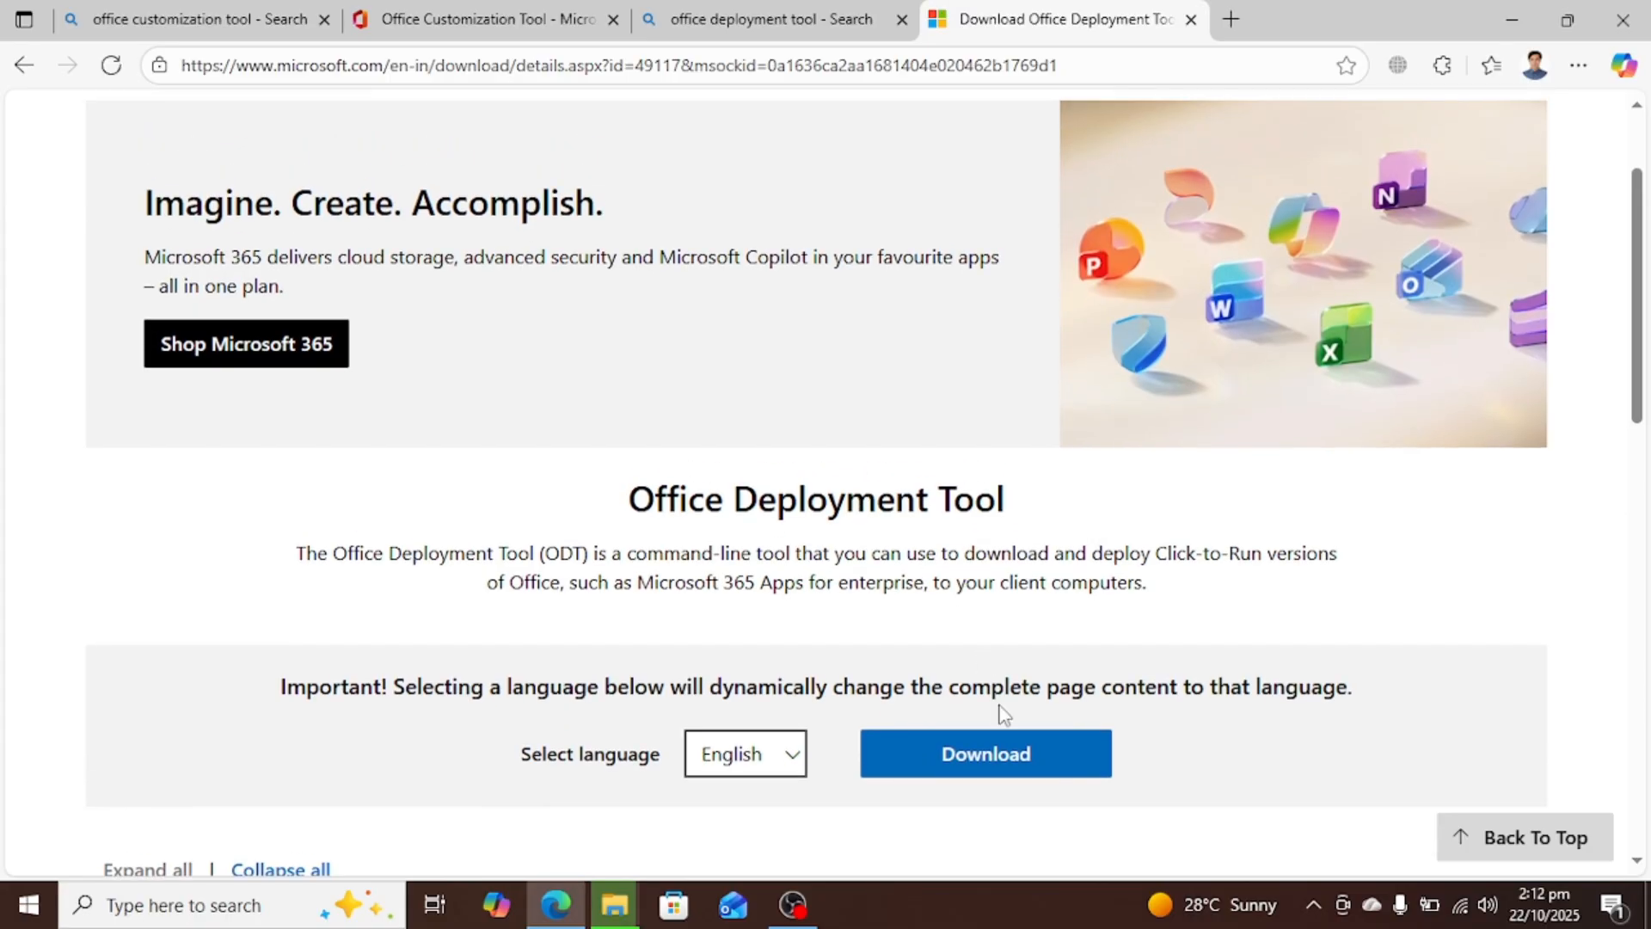
left_click(975, 755)
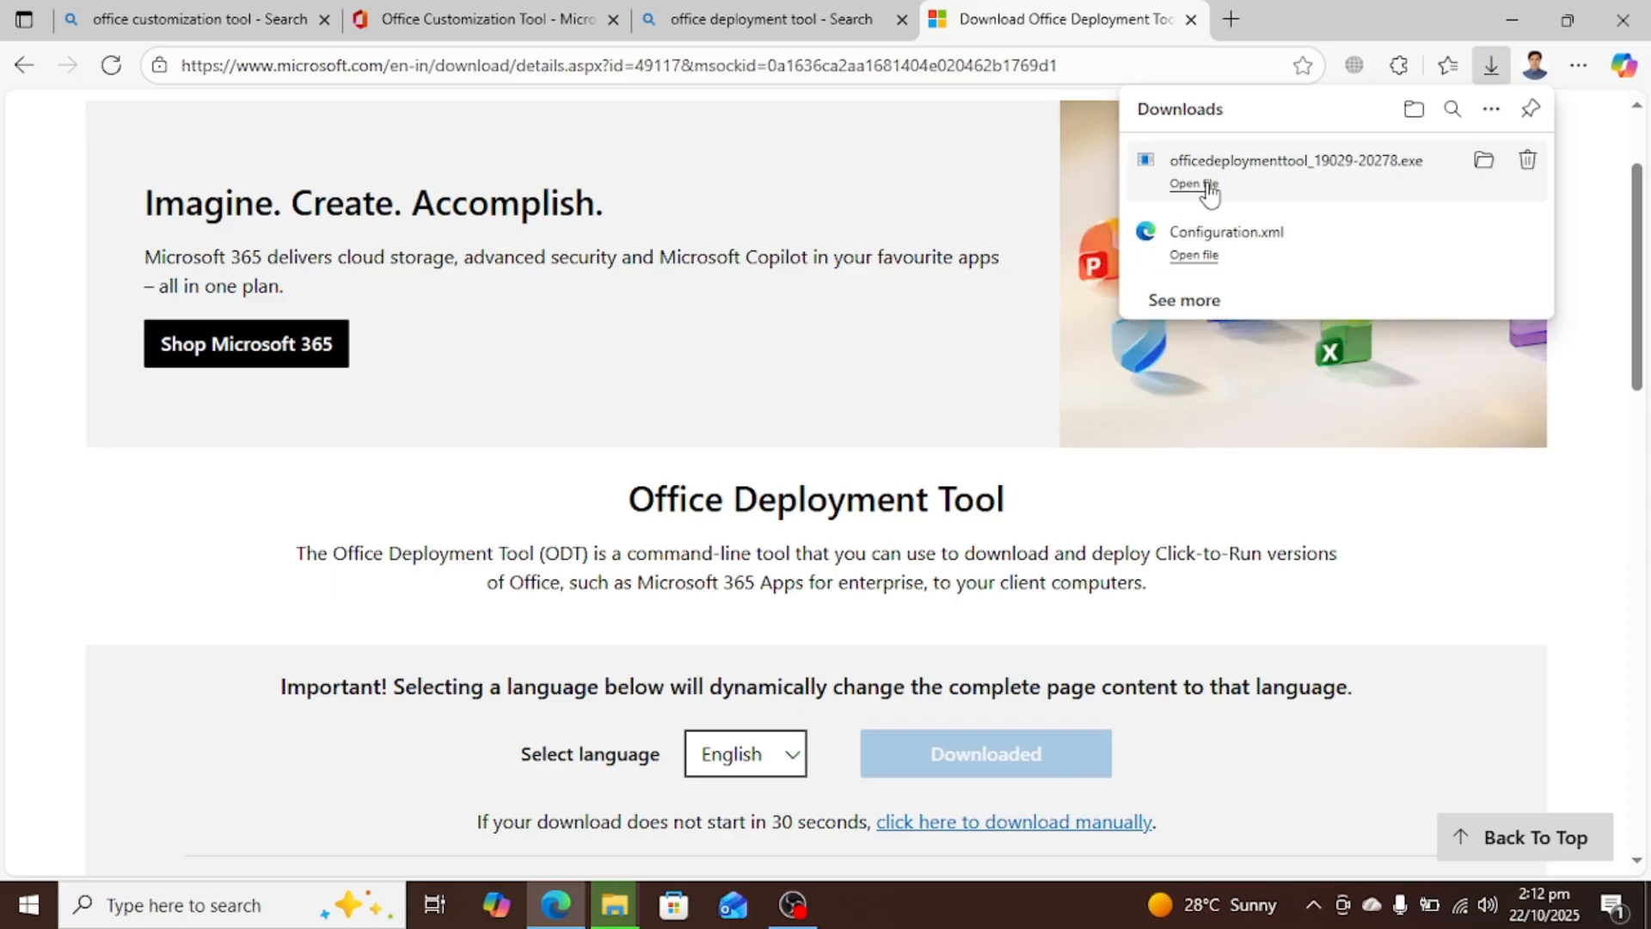
left_click(1413, 112)
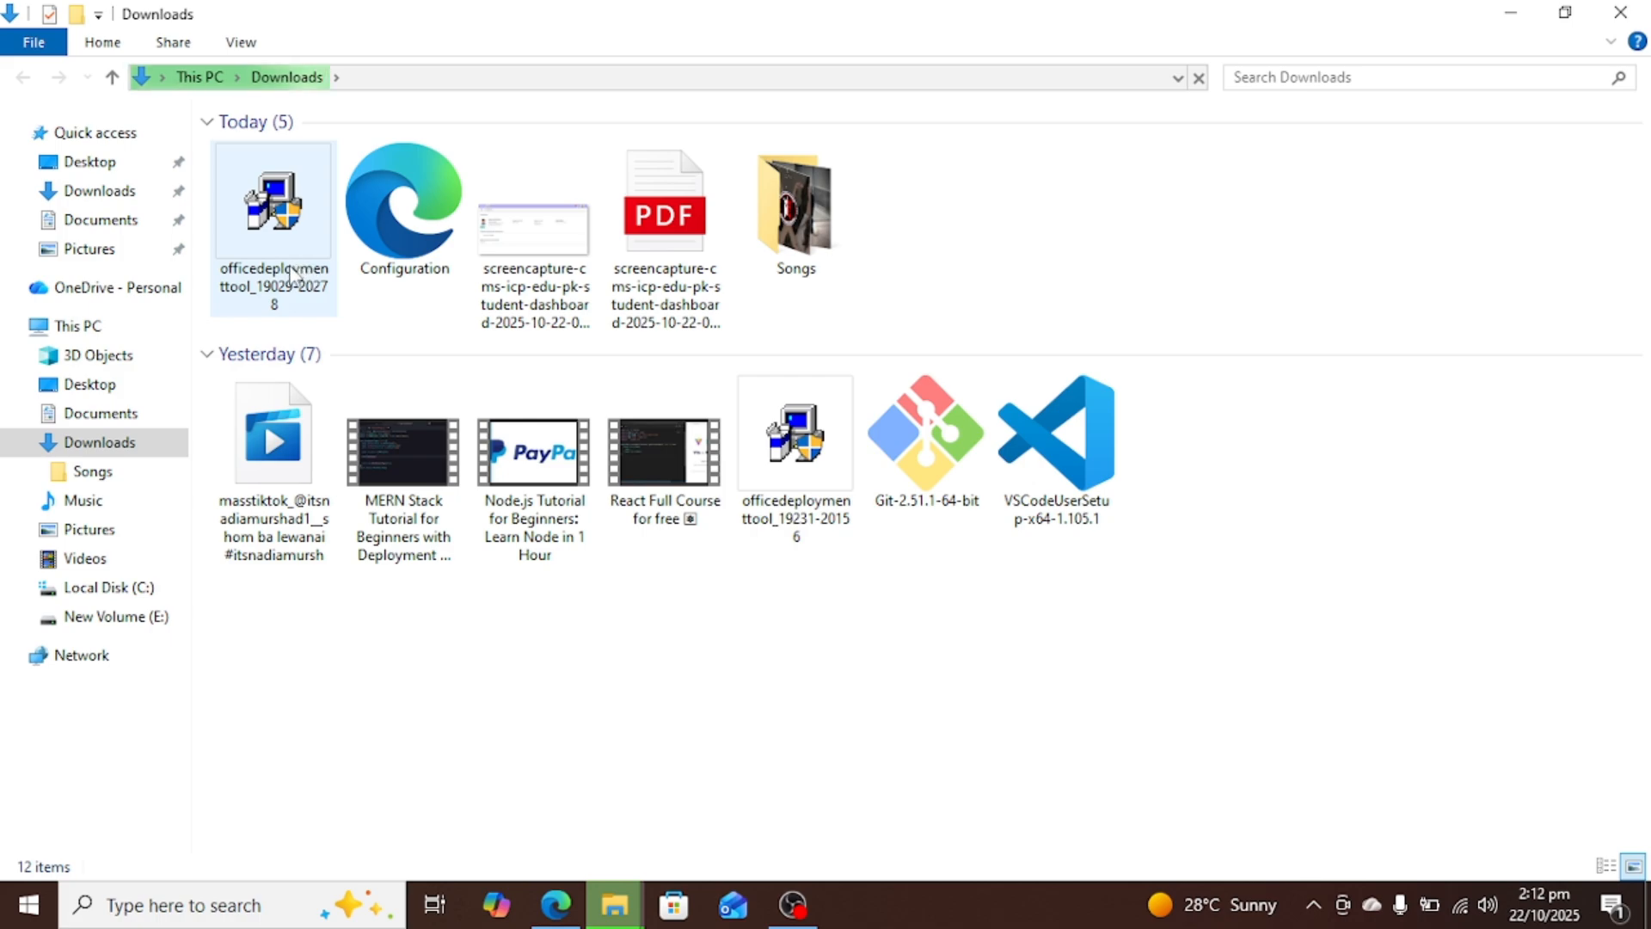
left_click(376, 264)
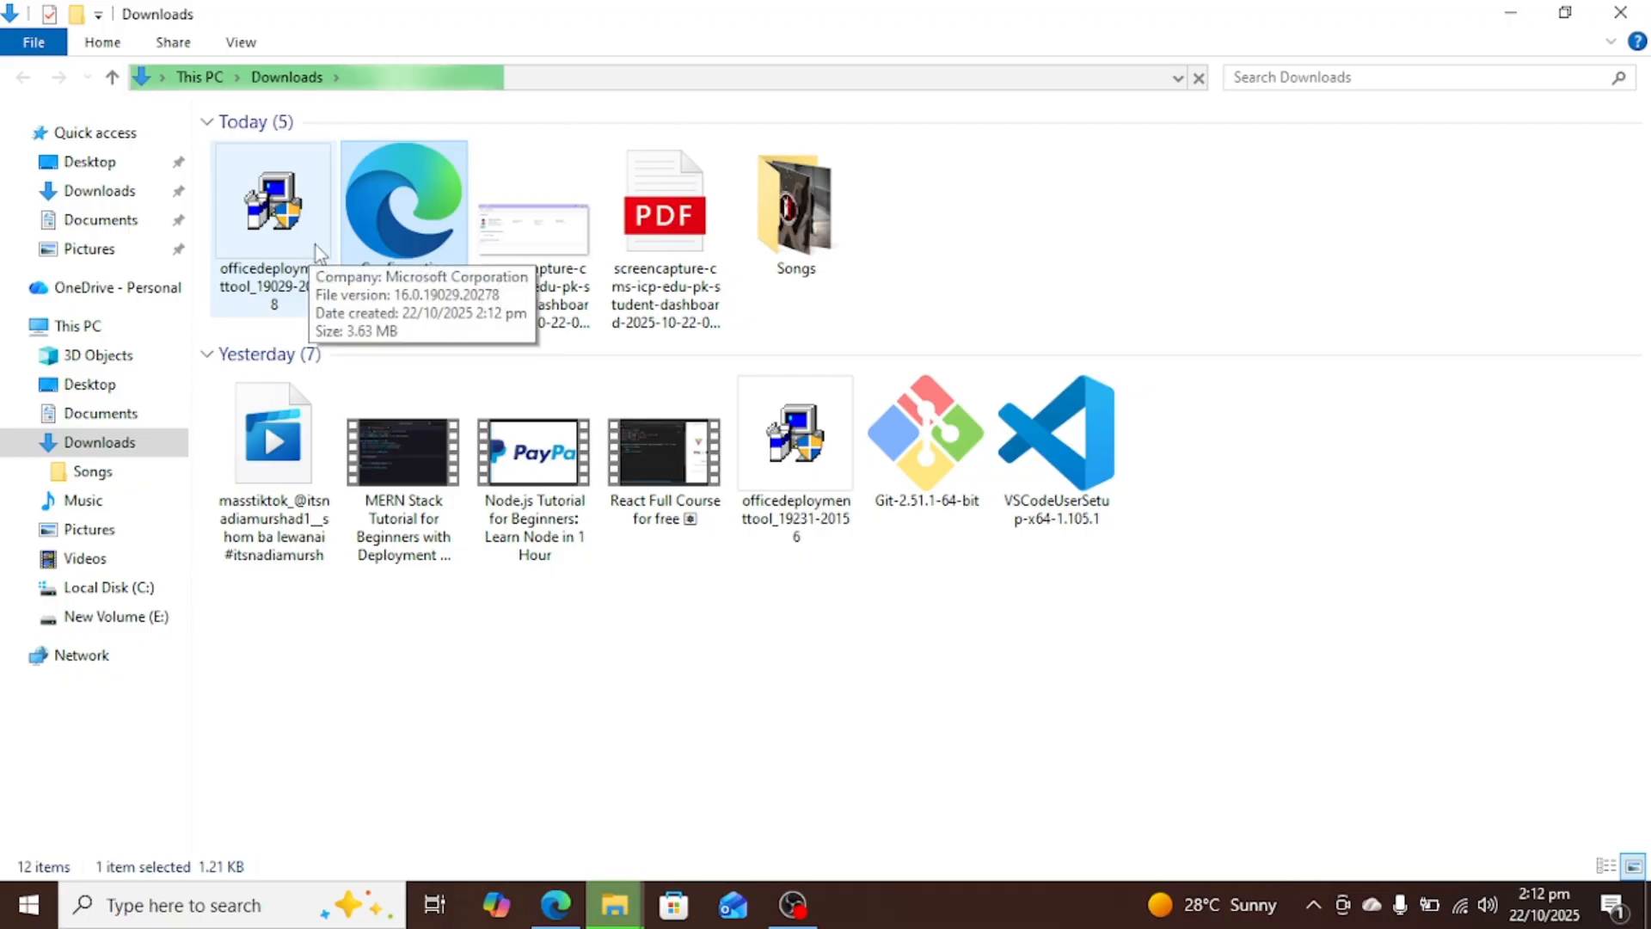
key("shift+Left")
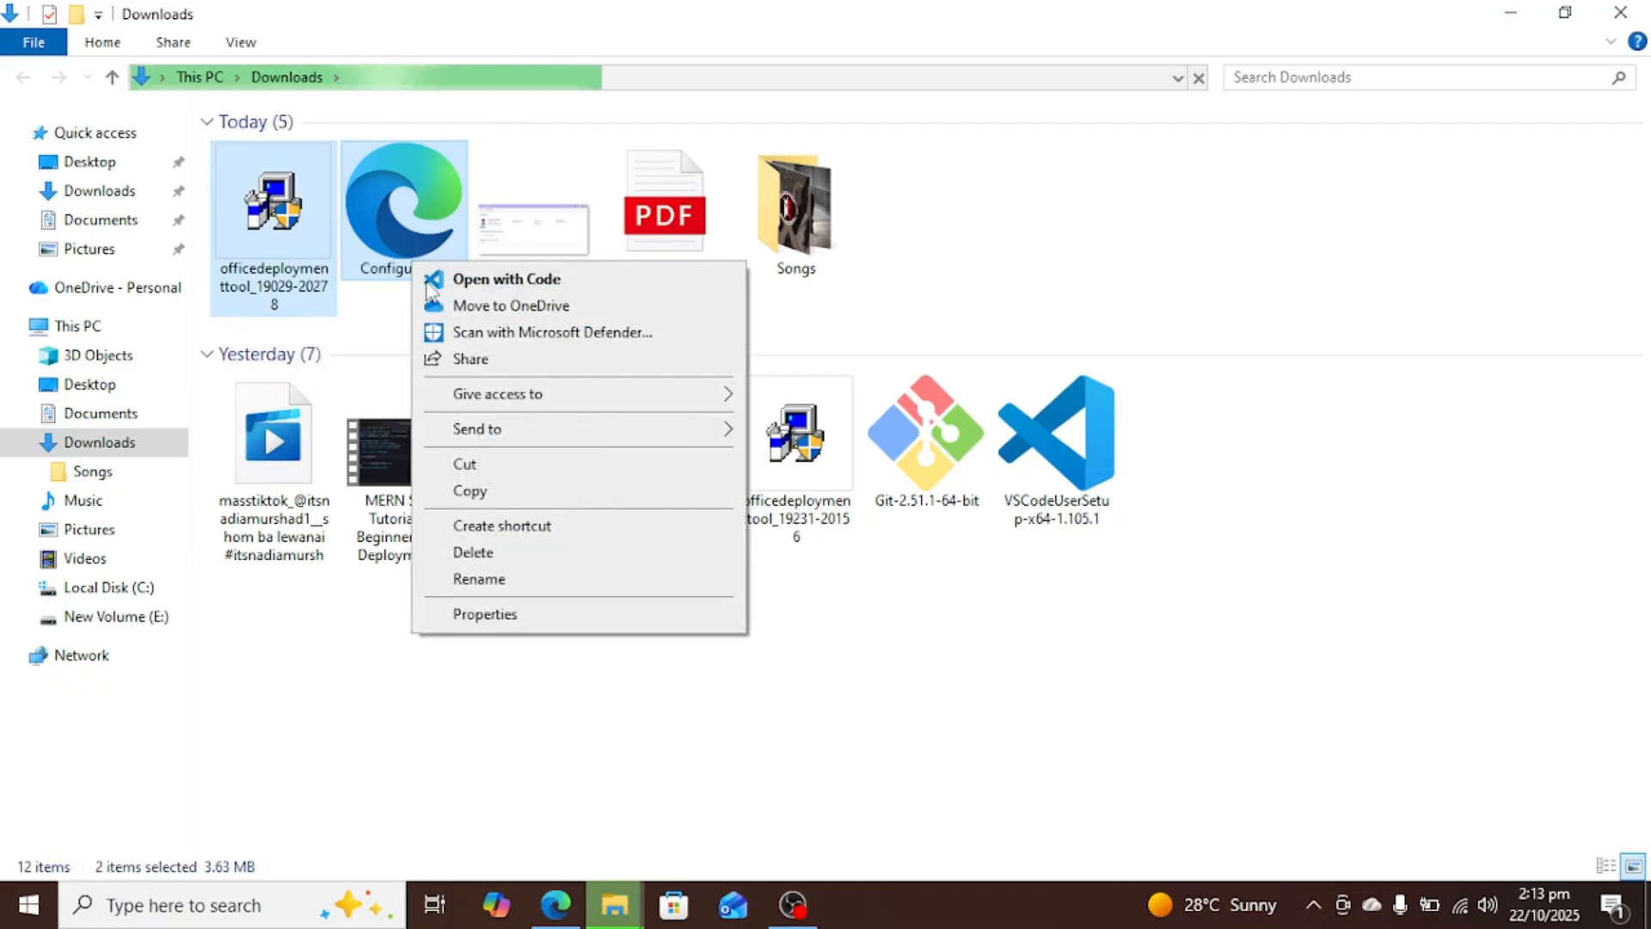
right_click(412, 263)
left_click(506, 469)
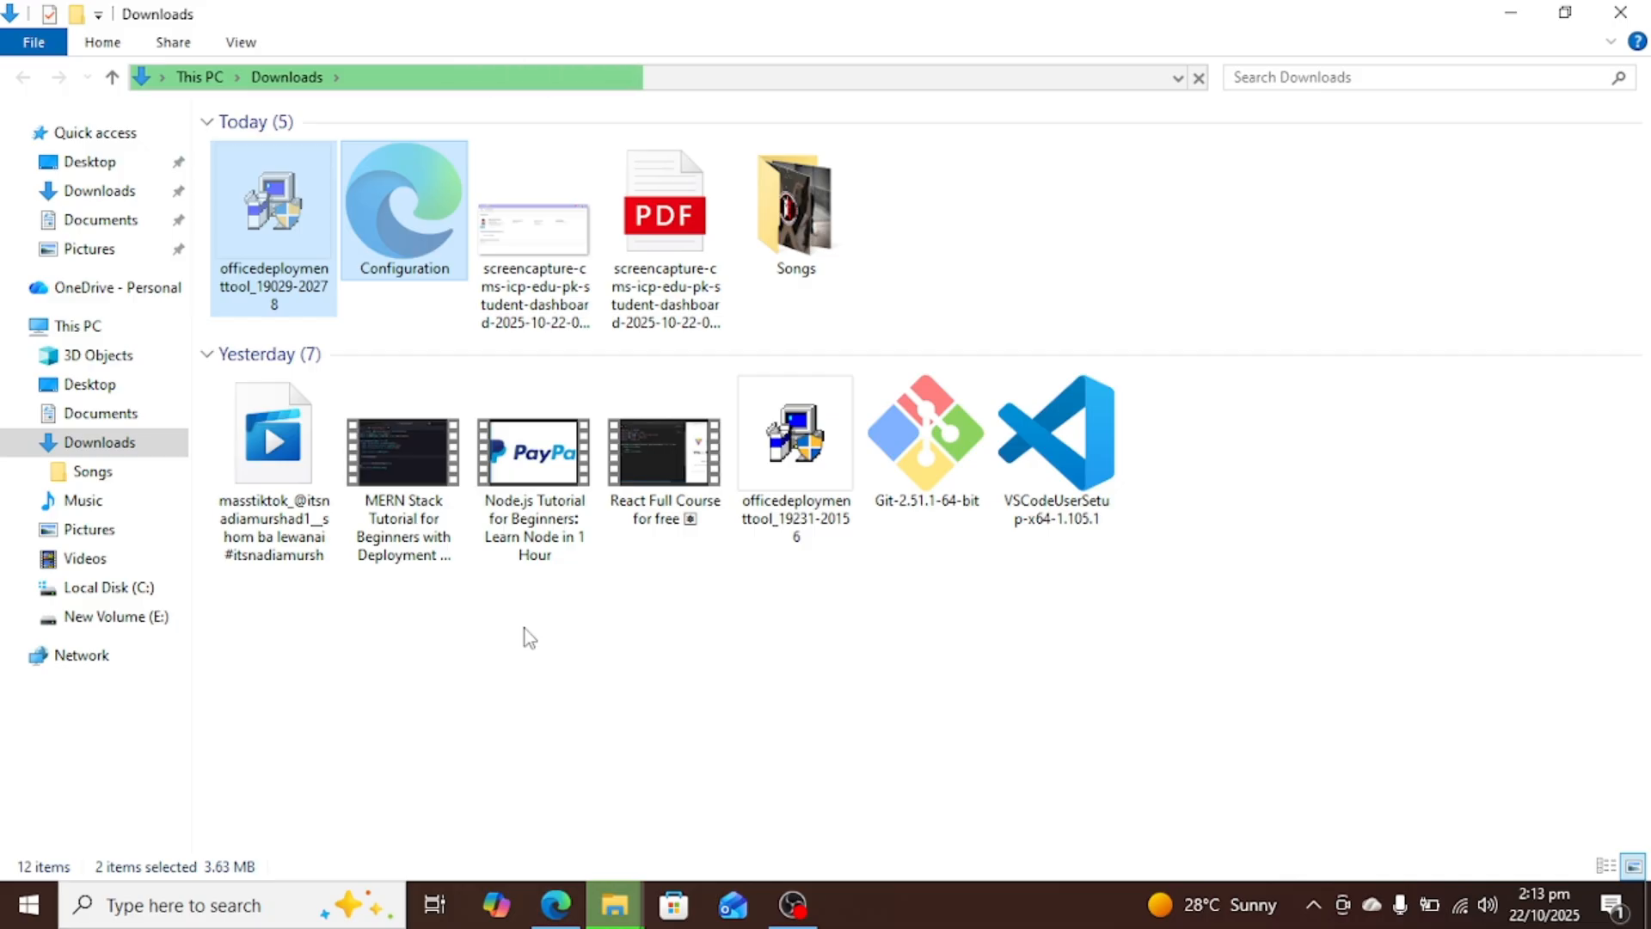
key("ctrl+shift+n")
type("Office")
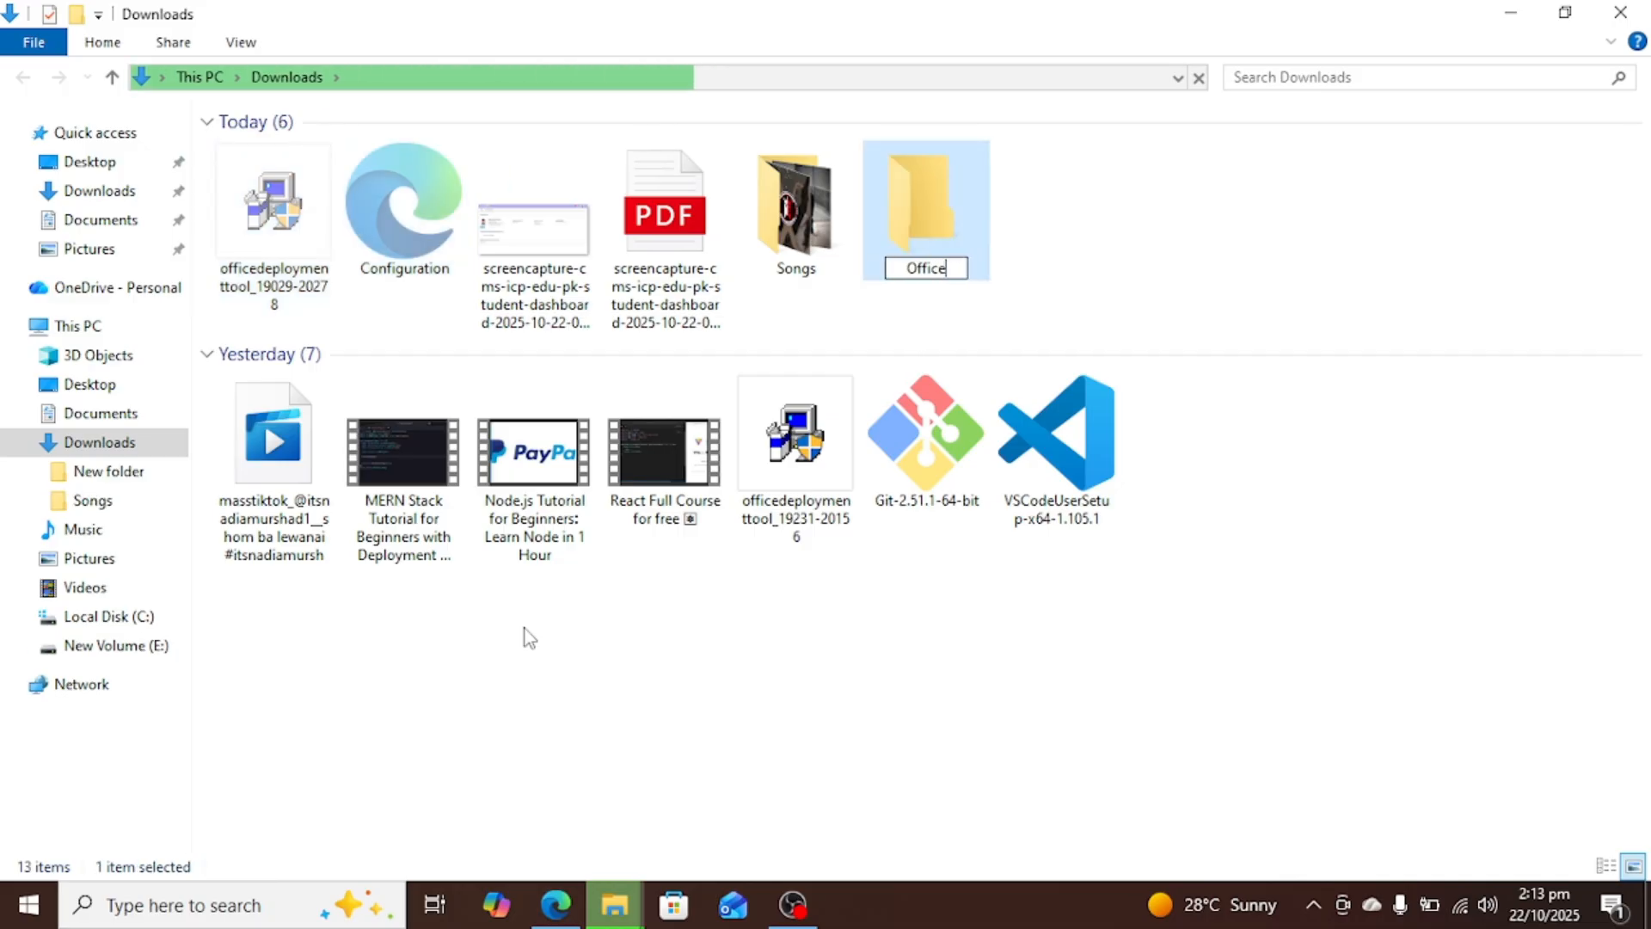
key("Return")
key("Return")
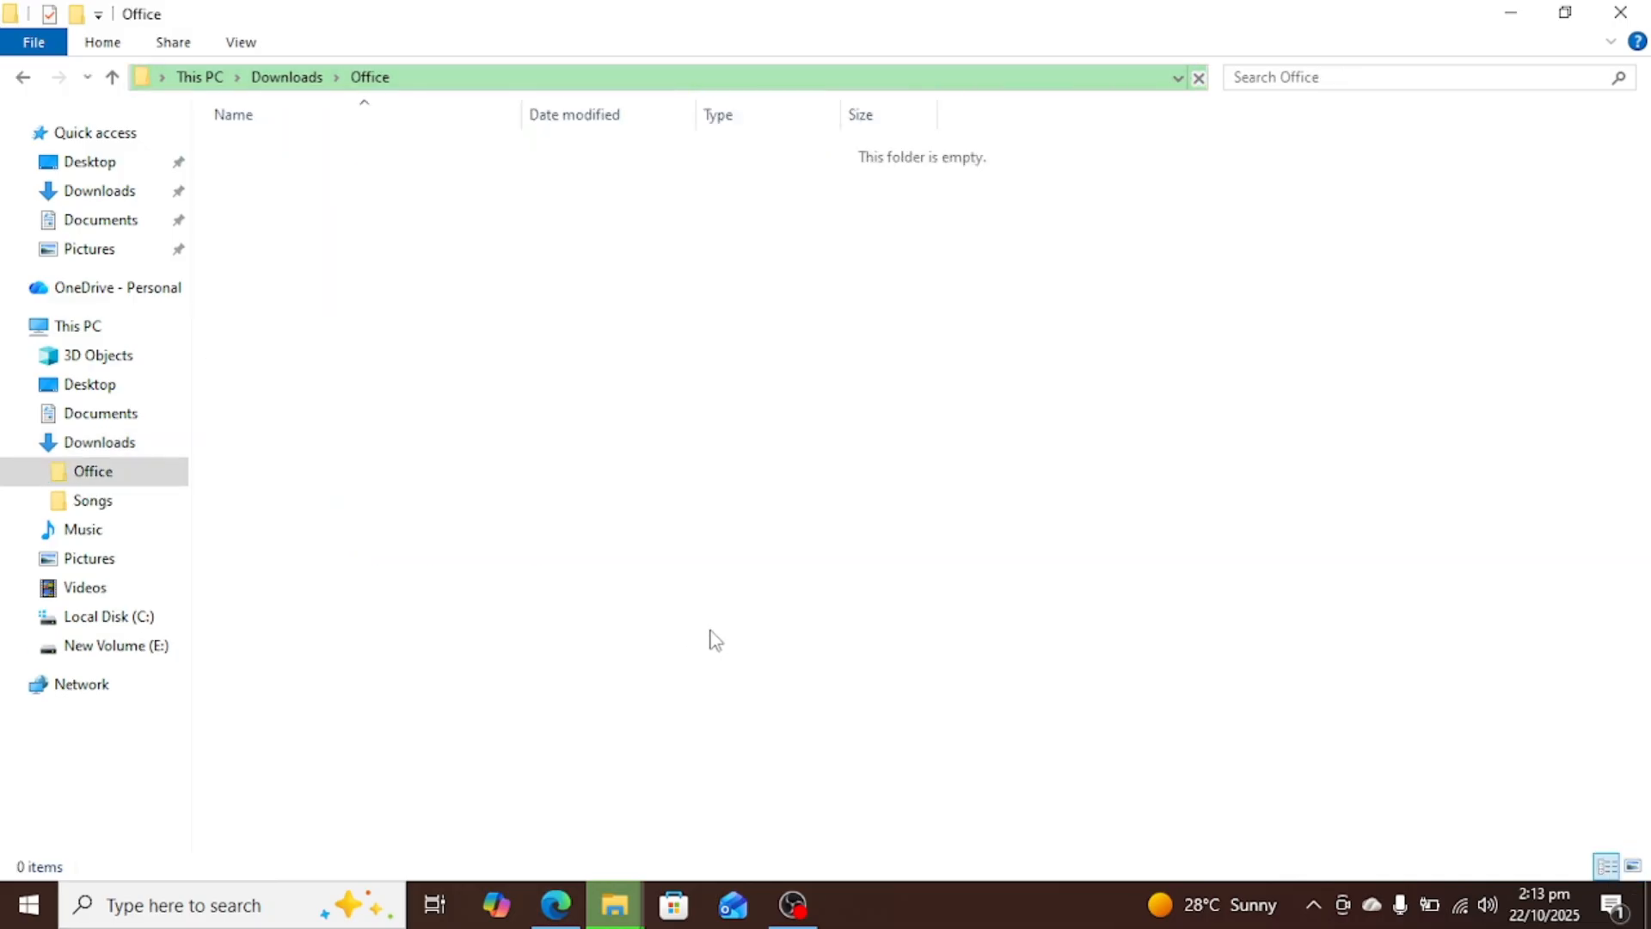
key("ctrl+v")
left_click(621, 471)
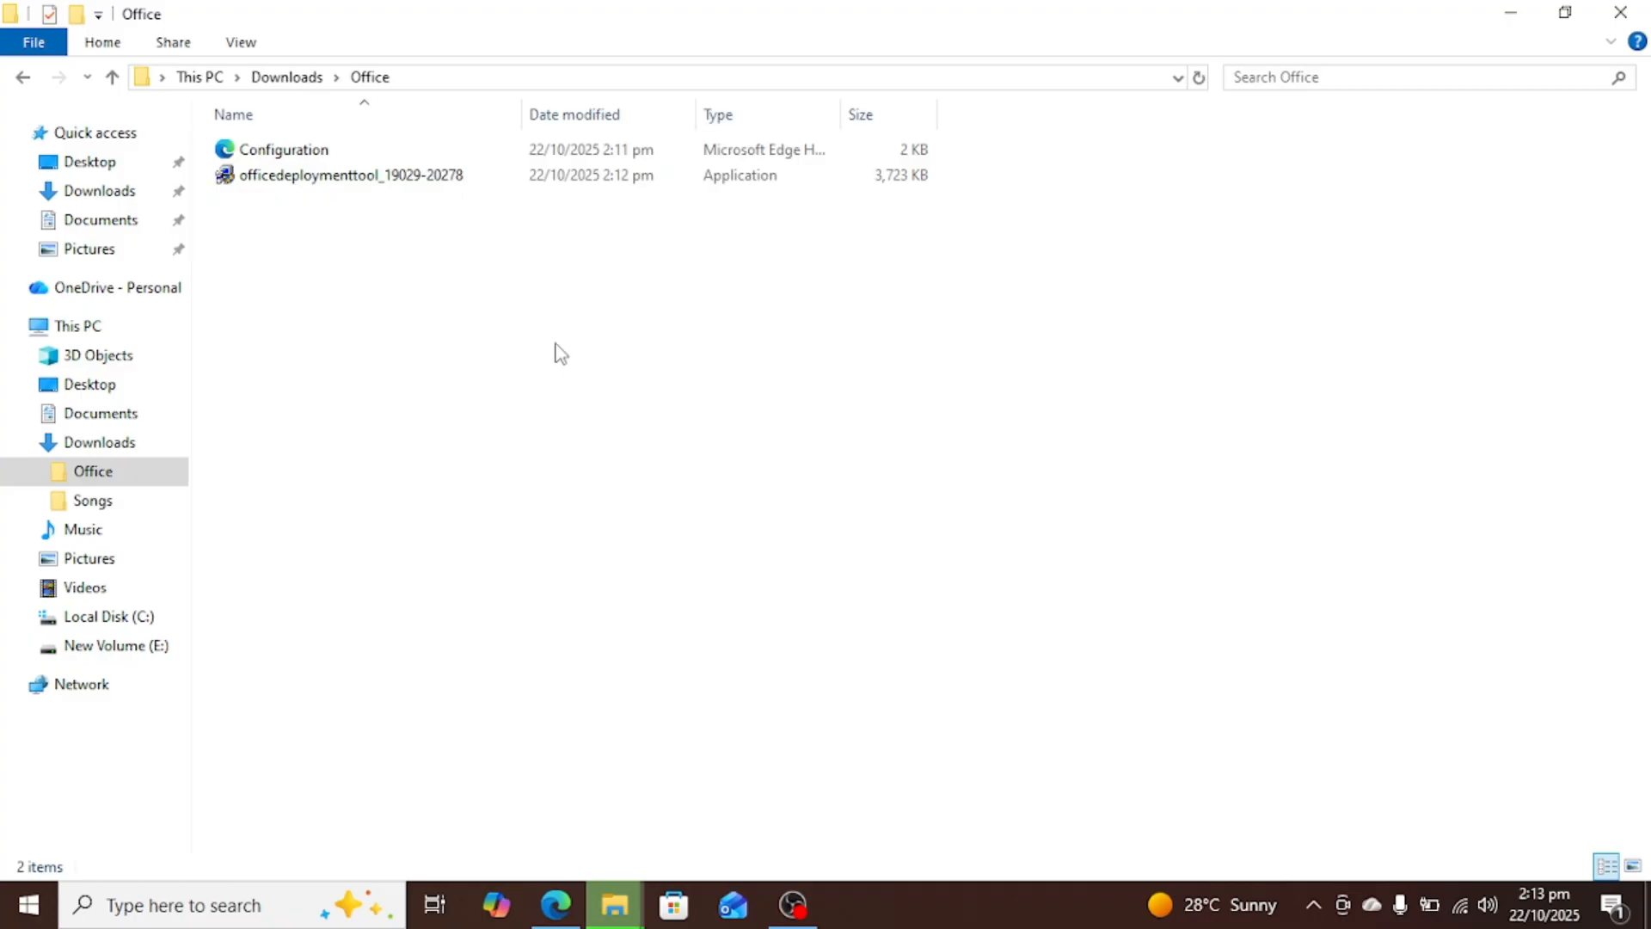
double_click(410, 177)
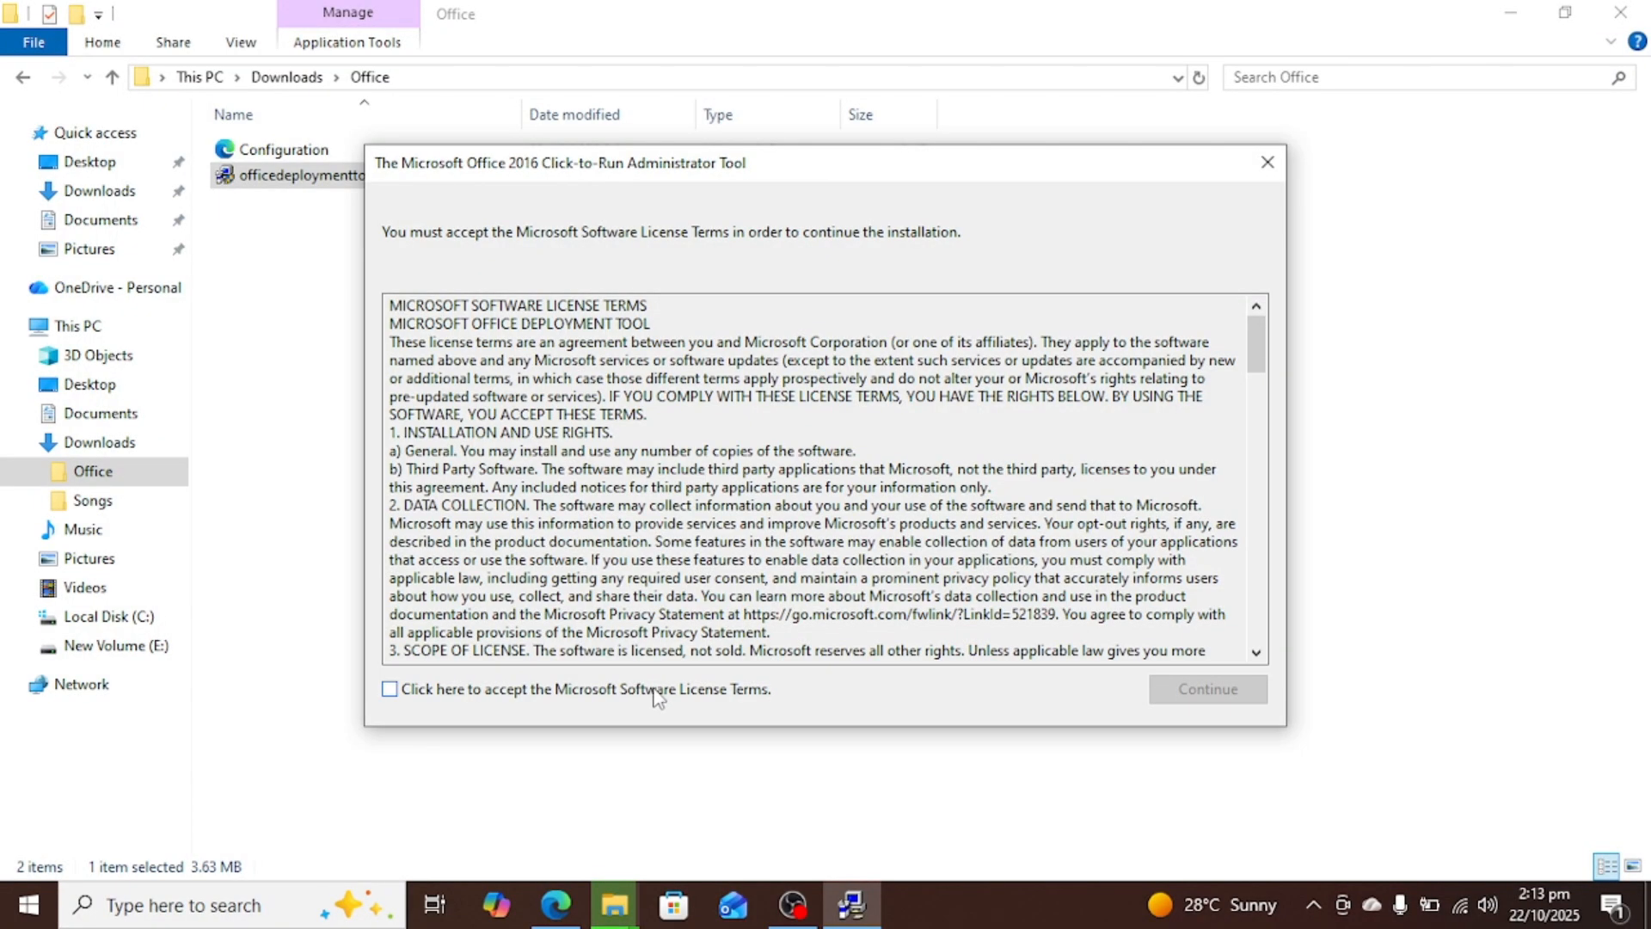
left_click(655, 690)
left_click(1175, 694)
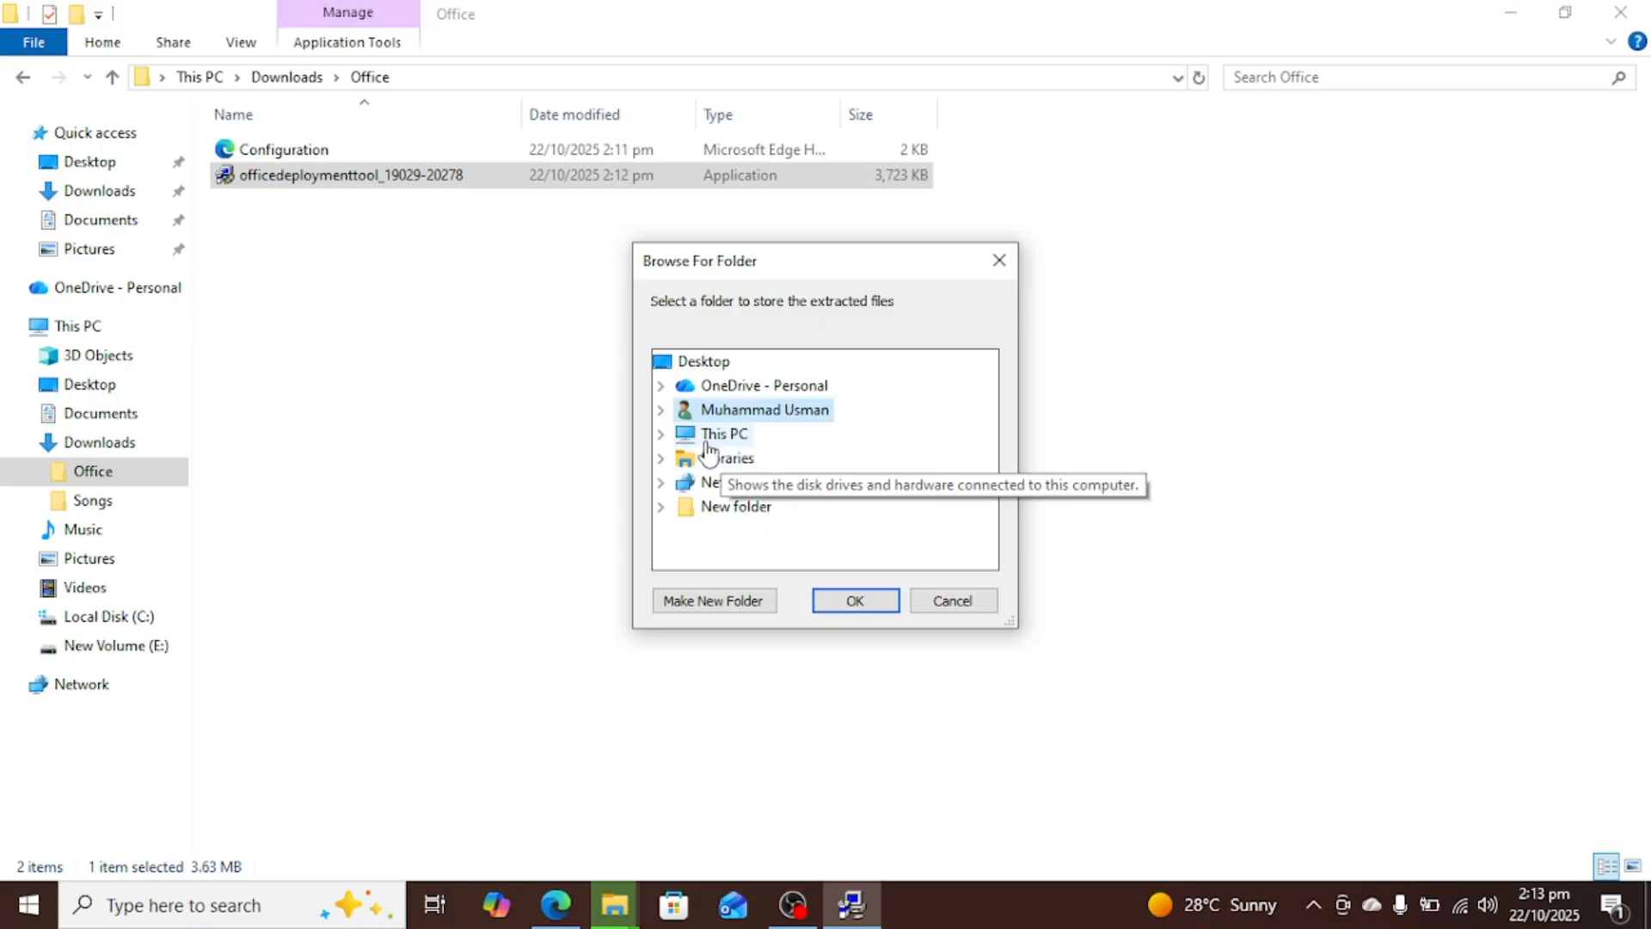
Extract the deployment tool's files into the Office folder under This PC > Downloads and dismiss the completion message
left_click(661, 458)
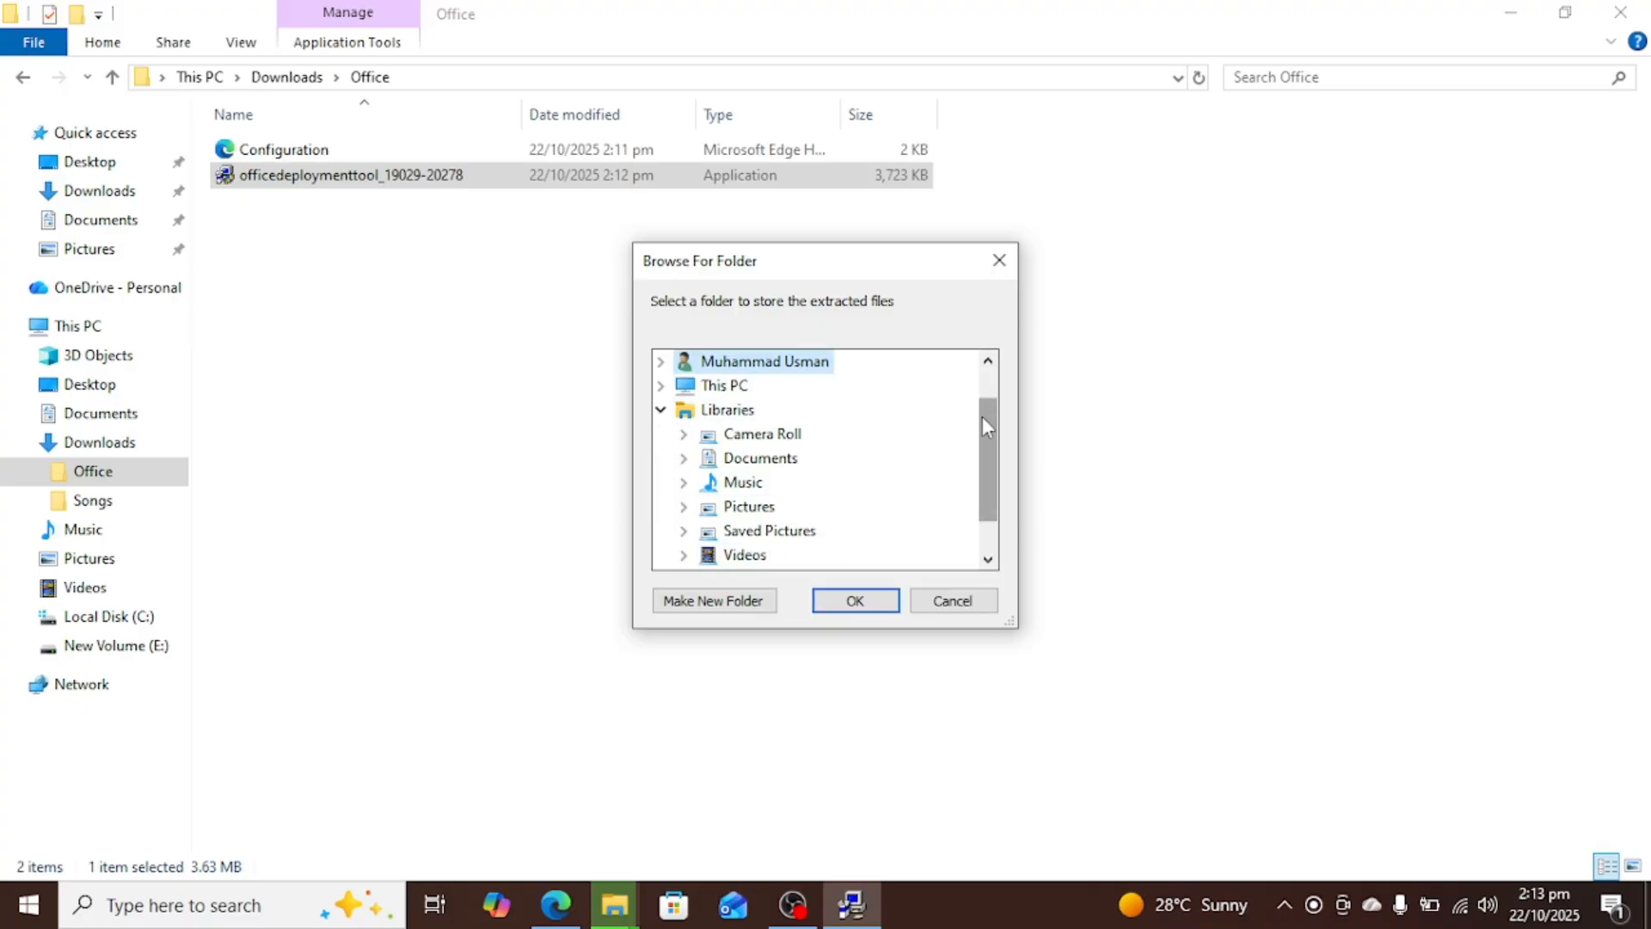
left_click_drag(983, 416, 987, 481)
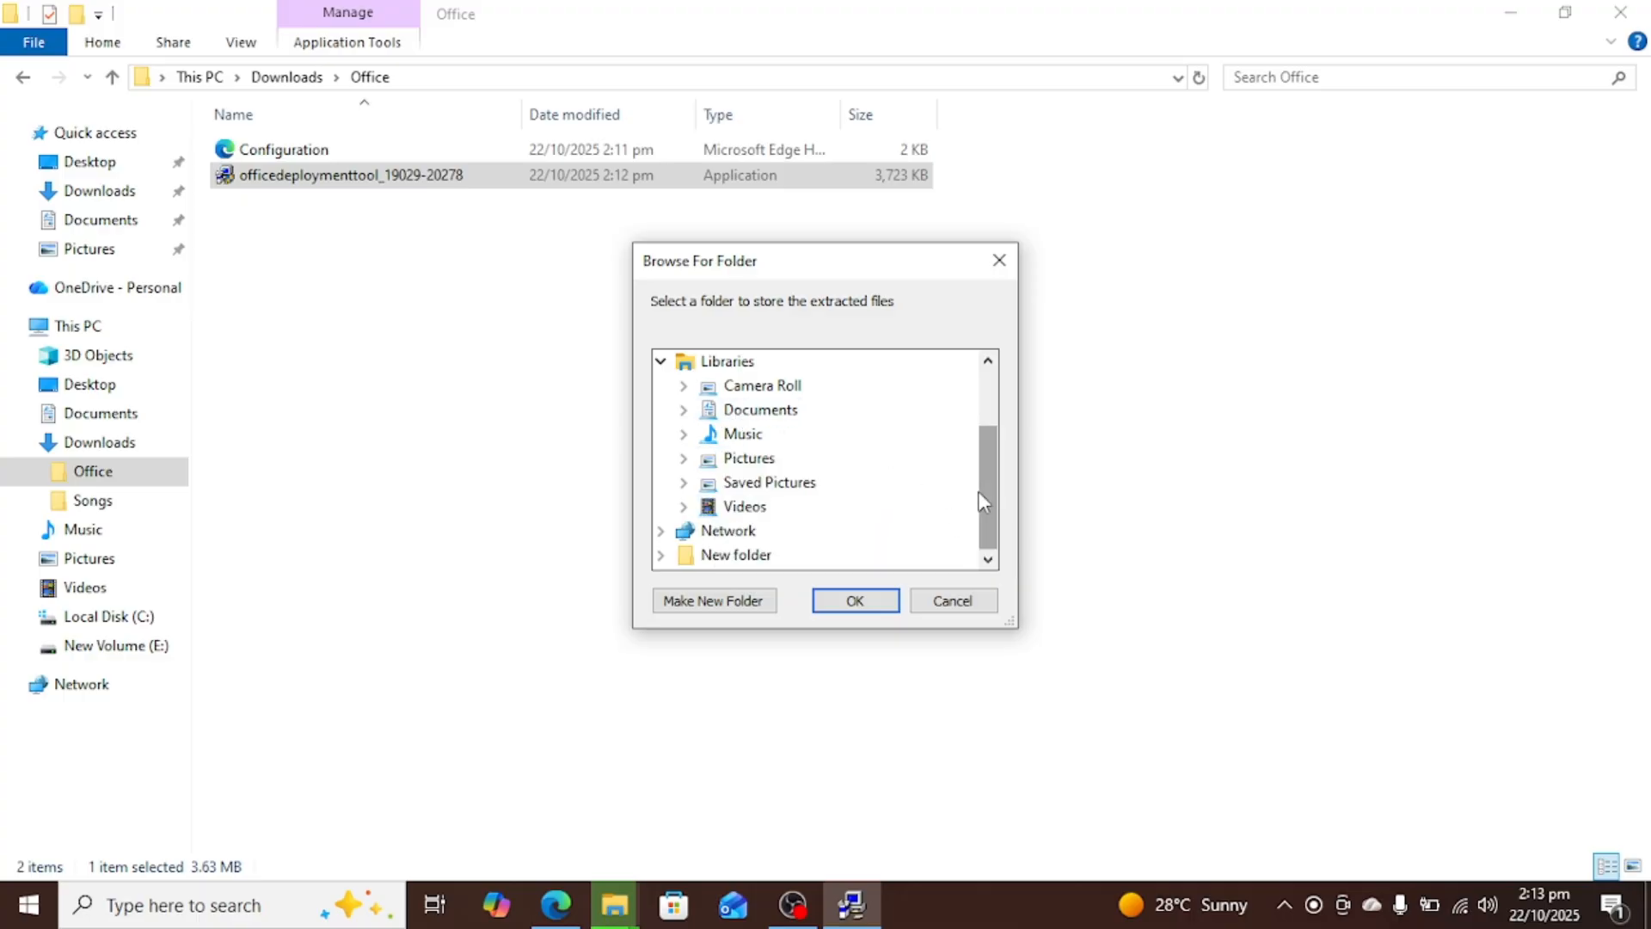
left_click_drag(978, 492, 972, 407)
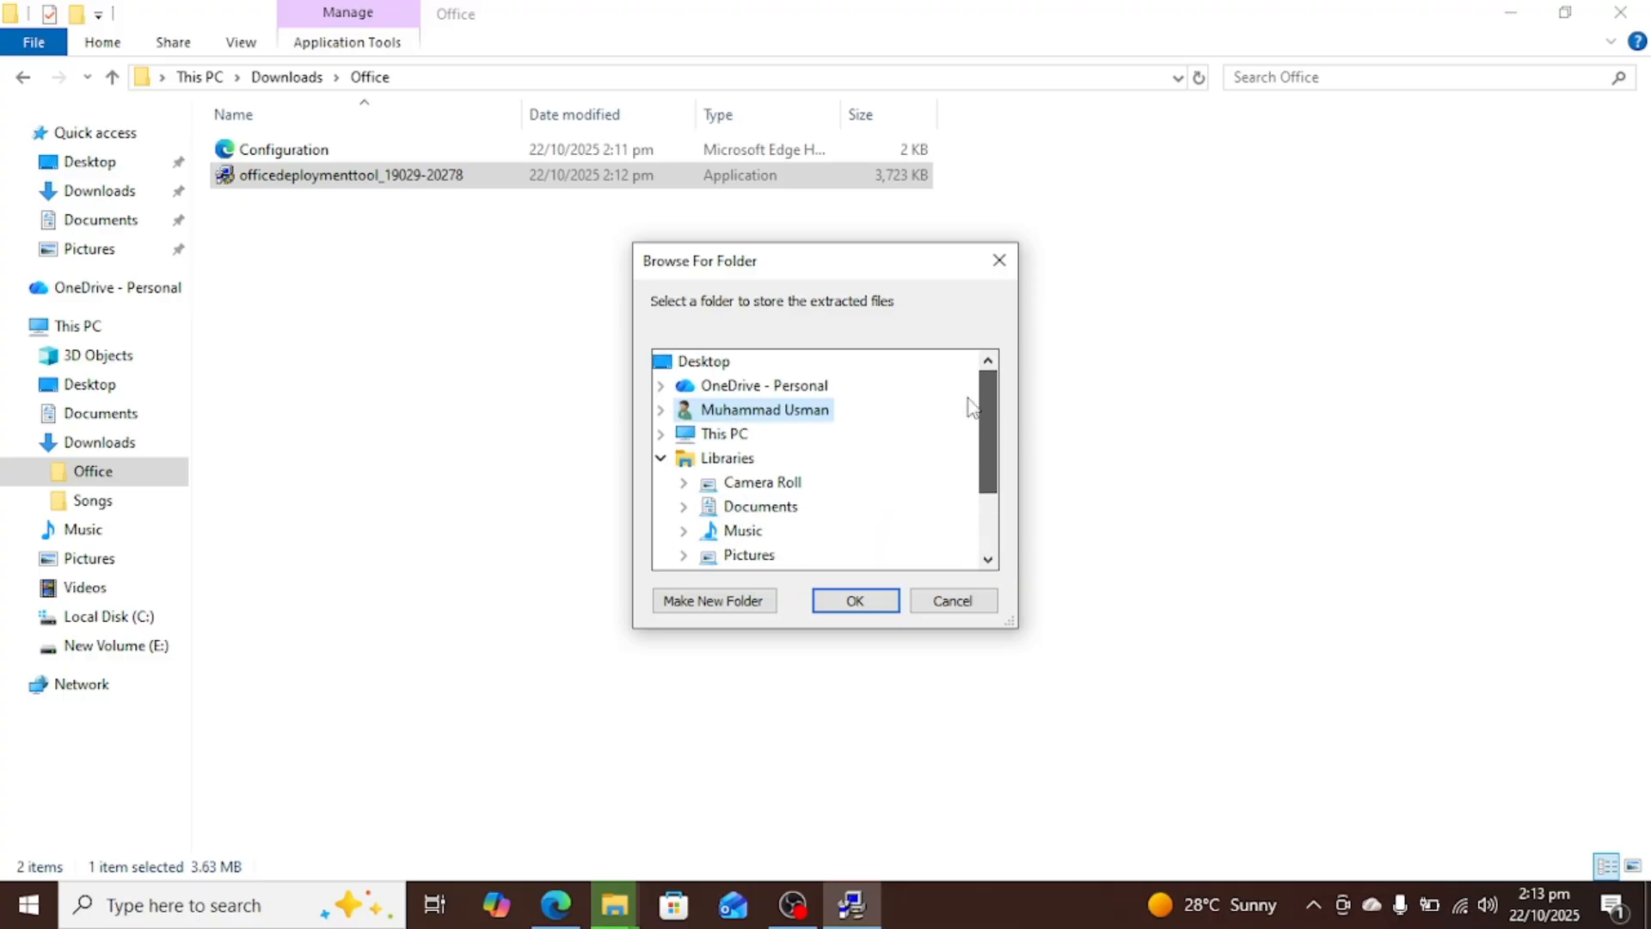
left_click(662, 436)
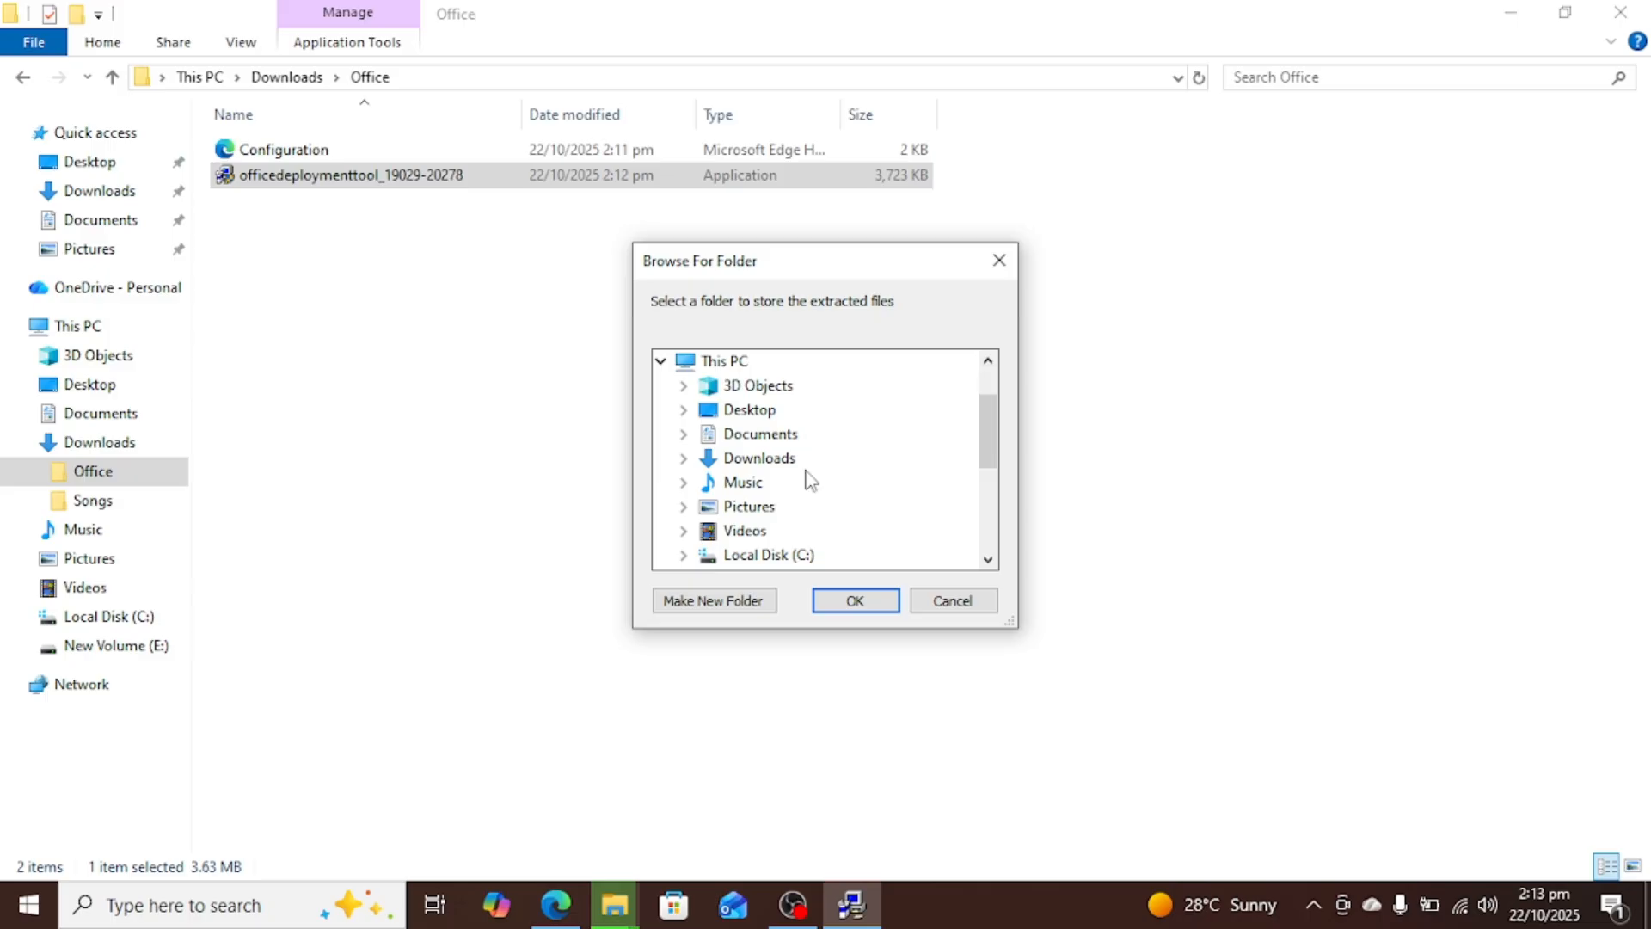
double_click(761, 458)
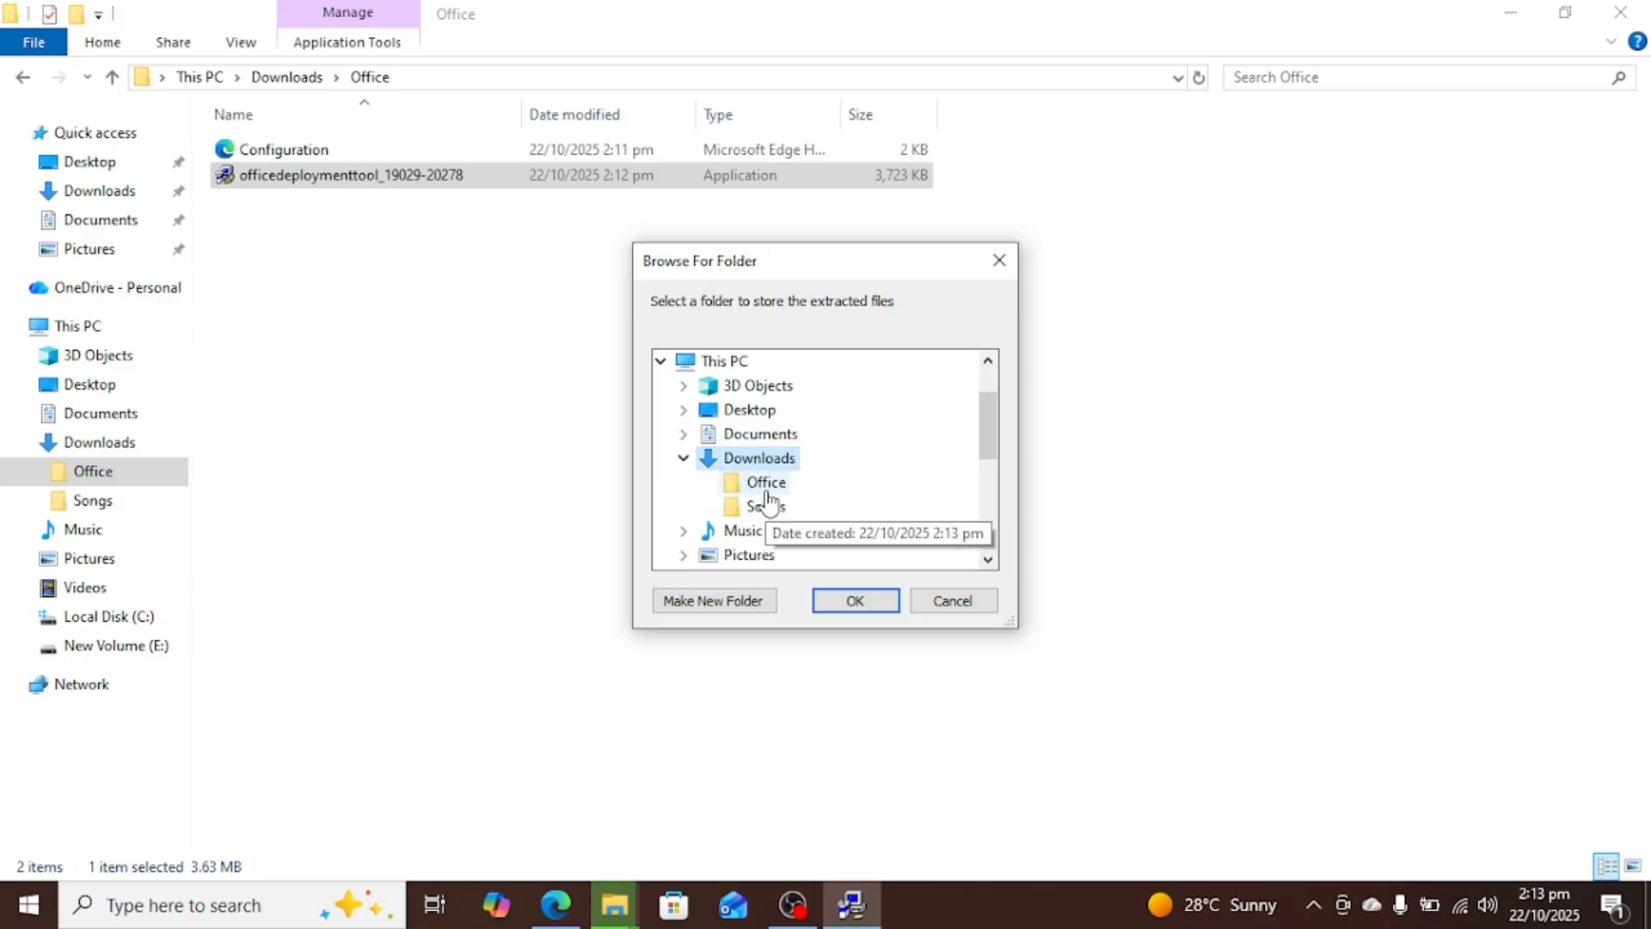
left_click(766, 484)
left_click(855, 600)
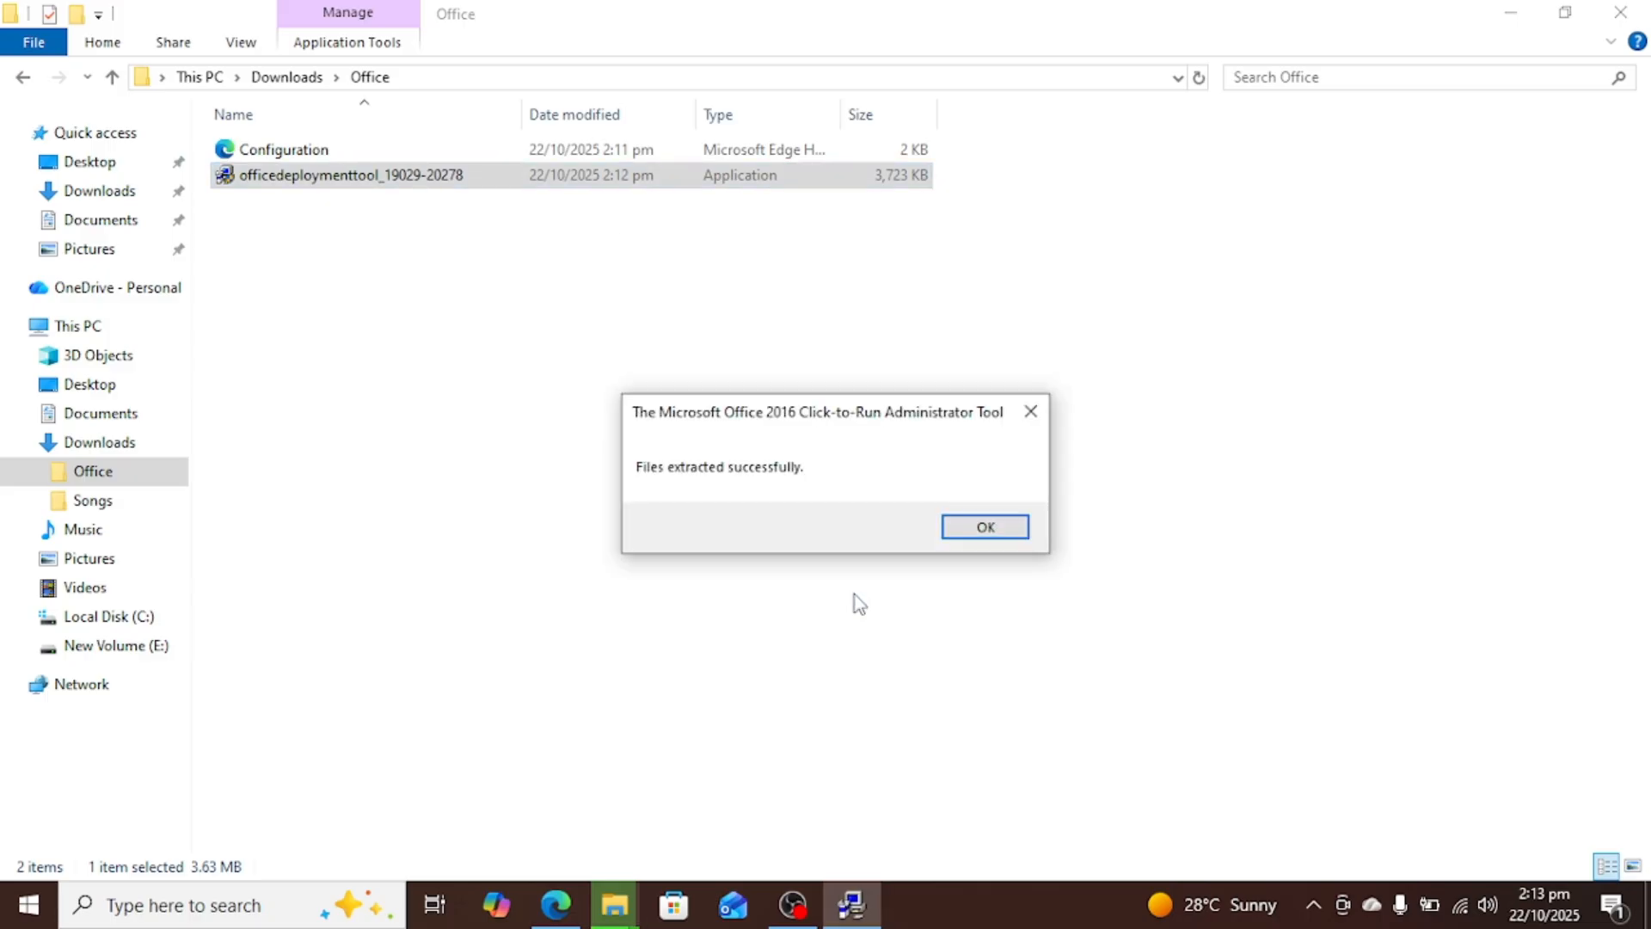
left_click(952, 518)
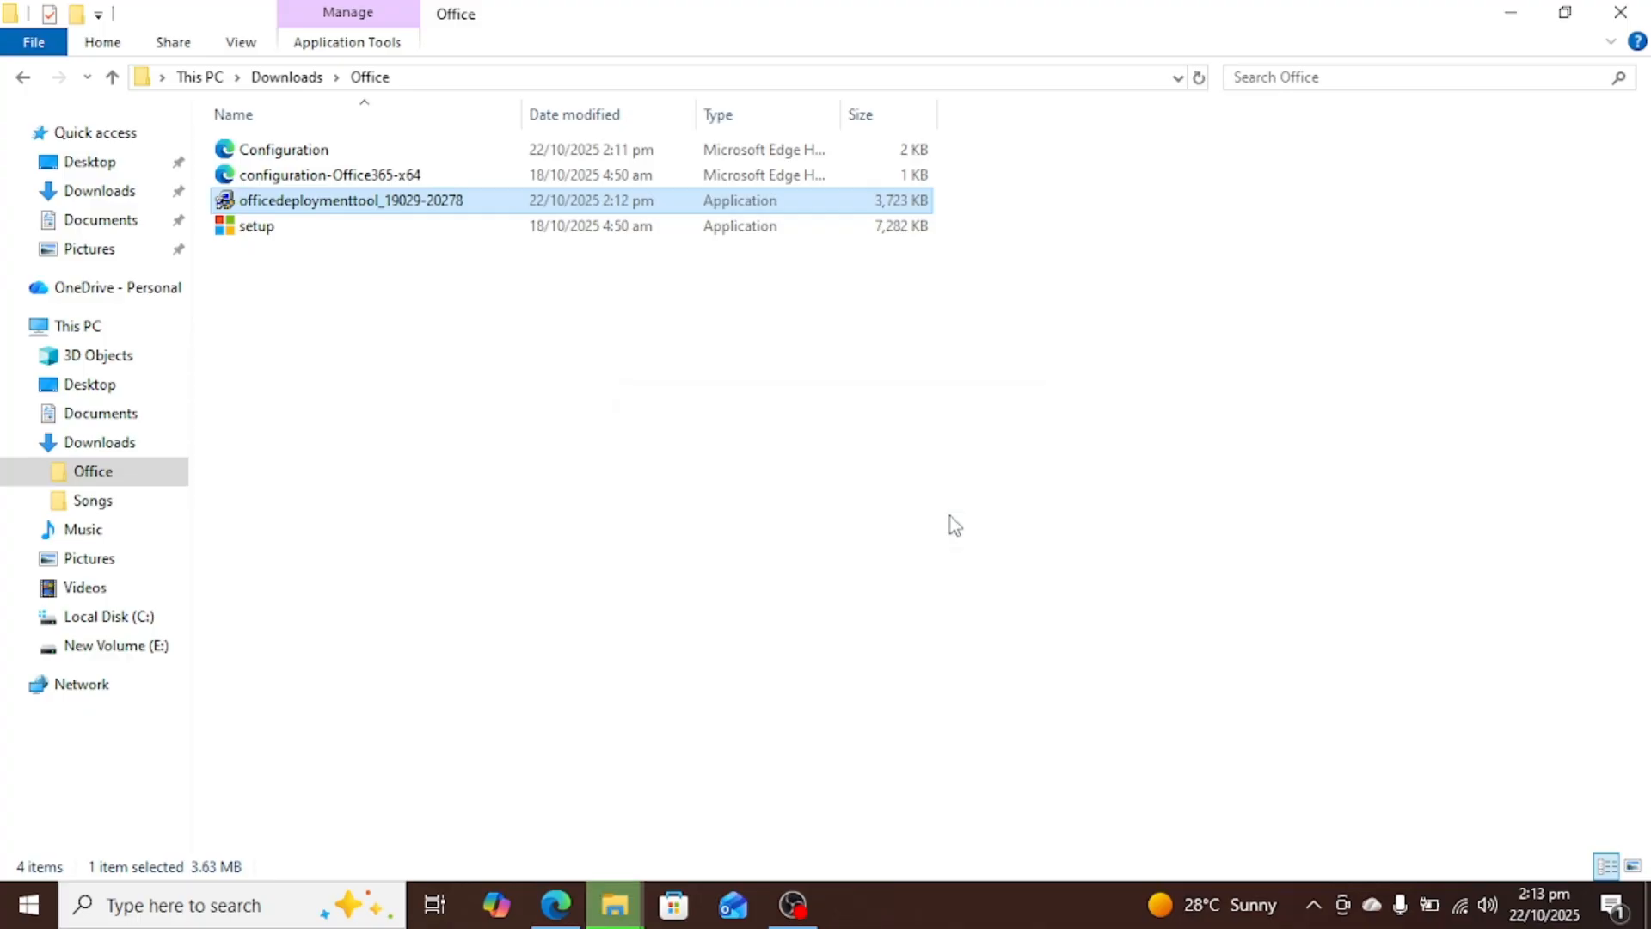
Delete the configuration-Office365-x64 file from the Office folder
left_click(559, 282)
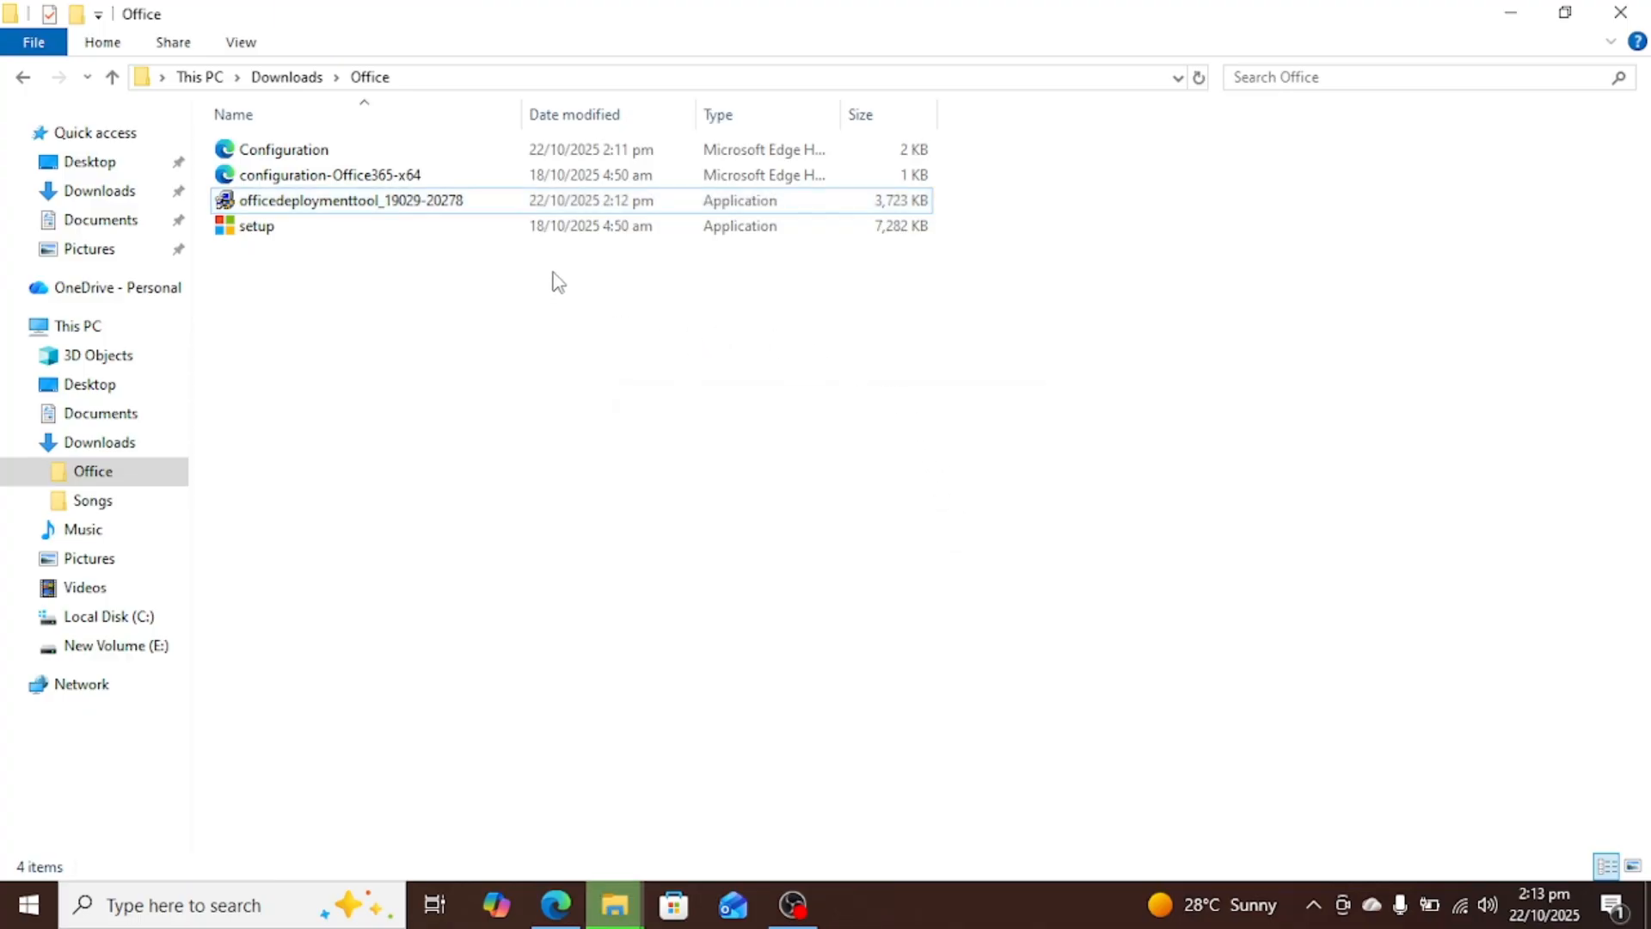
left_click(319, 177)
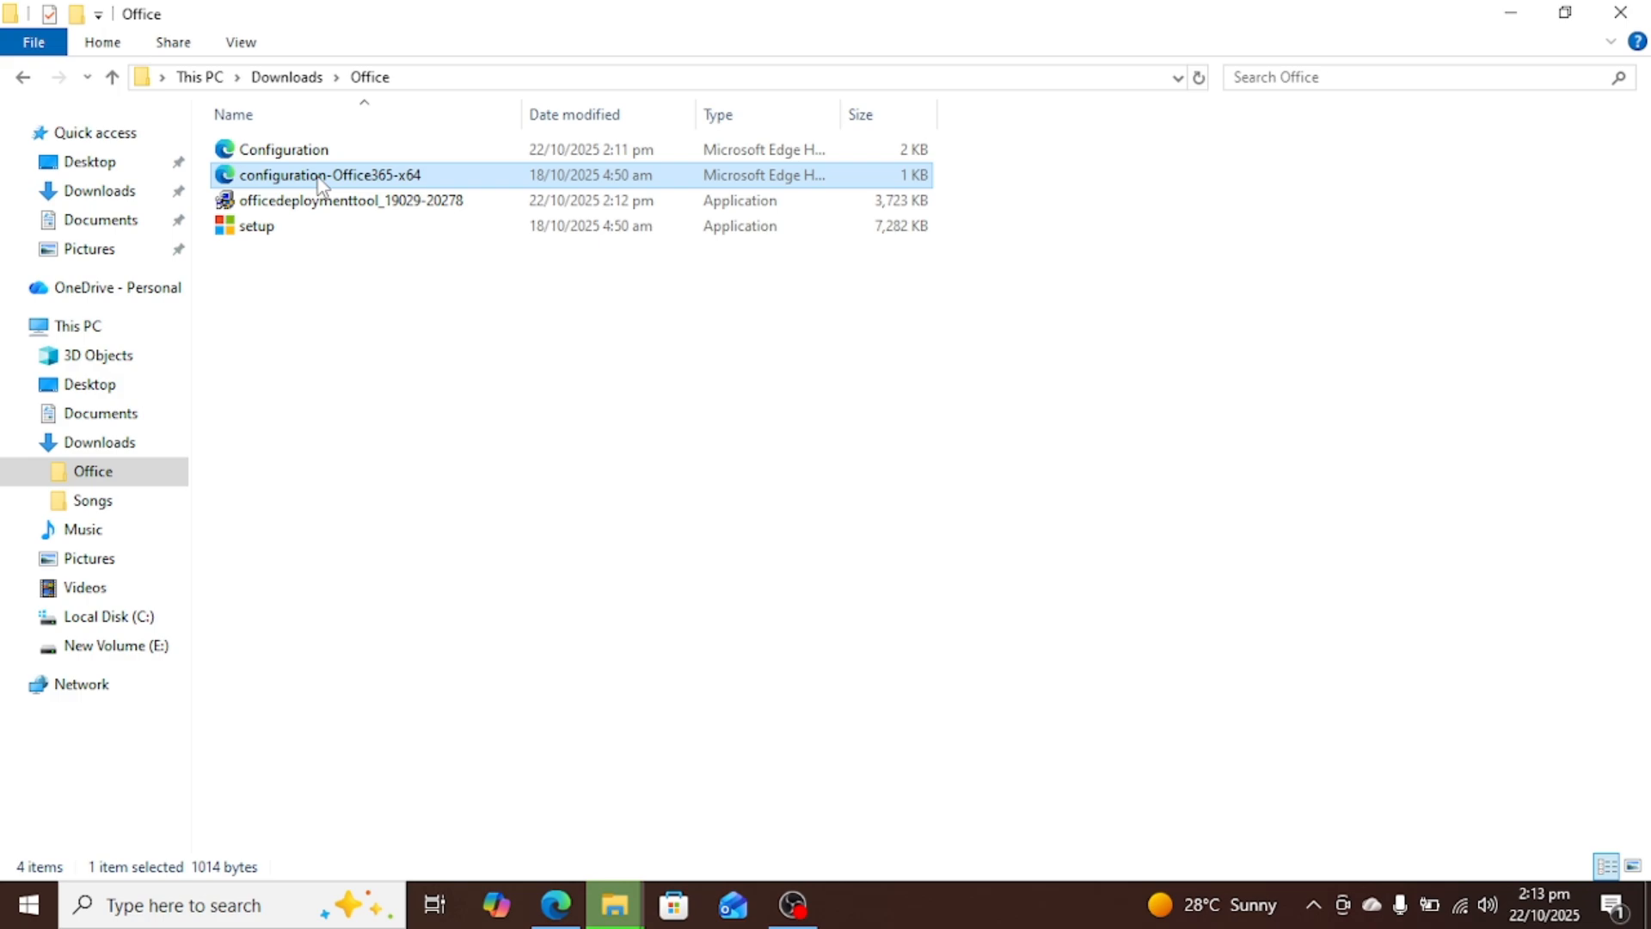
key("Delete")
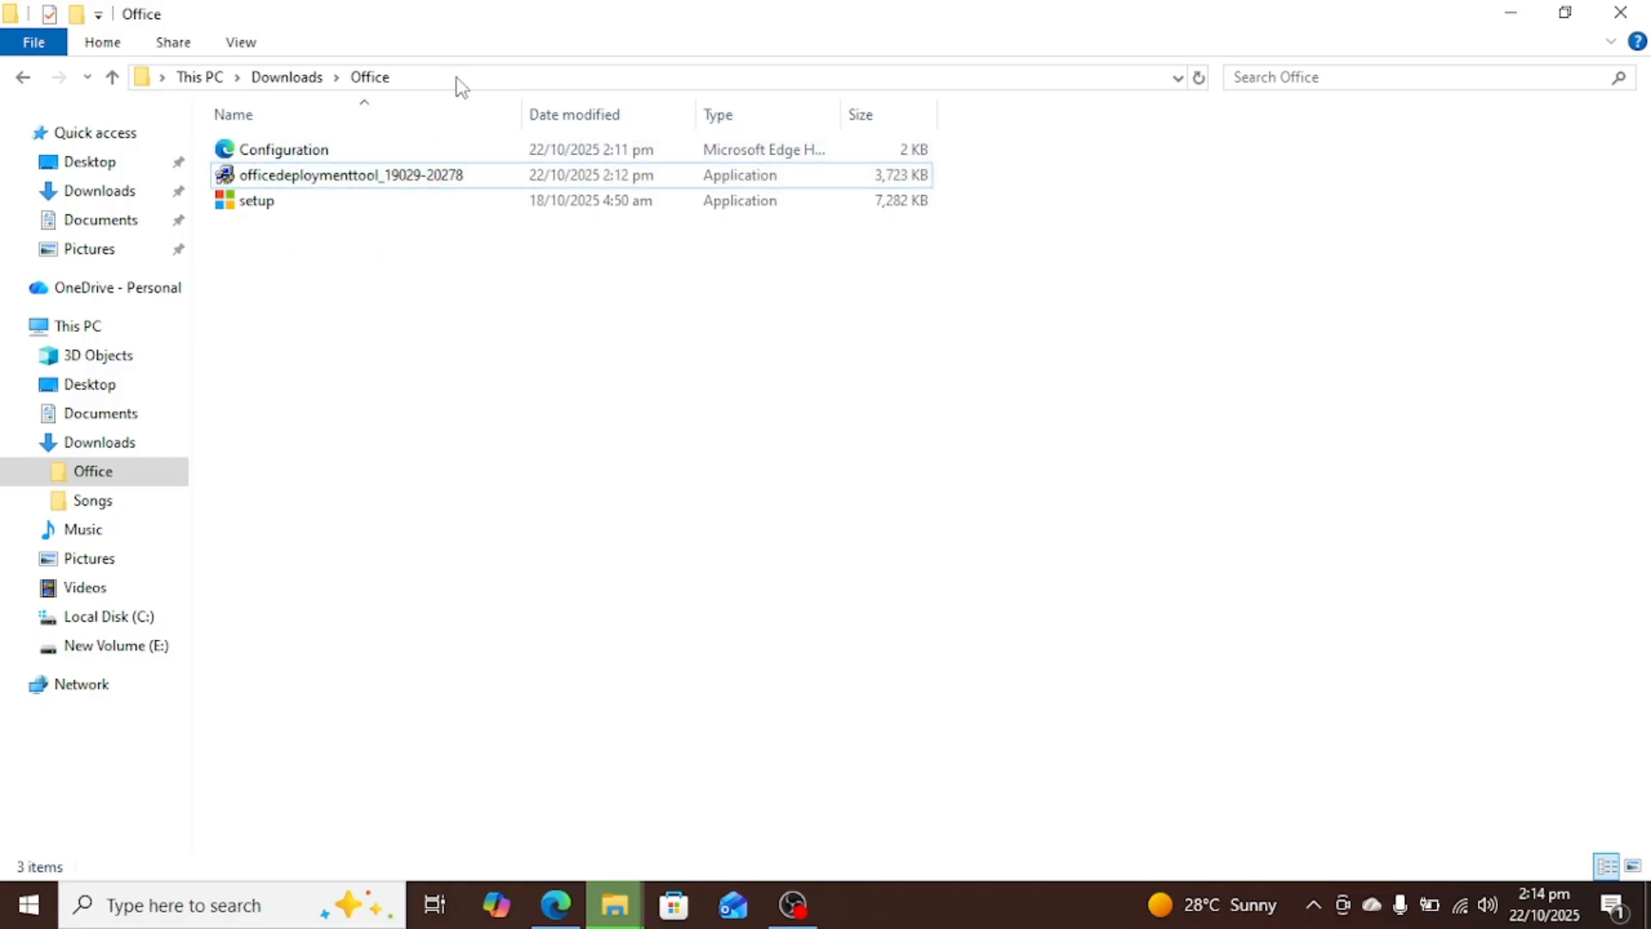
Run Command Prompt as administrator and move its window clear of the Office folder's file list
left_click(29, 905)
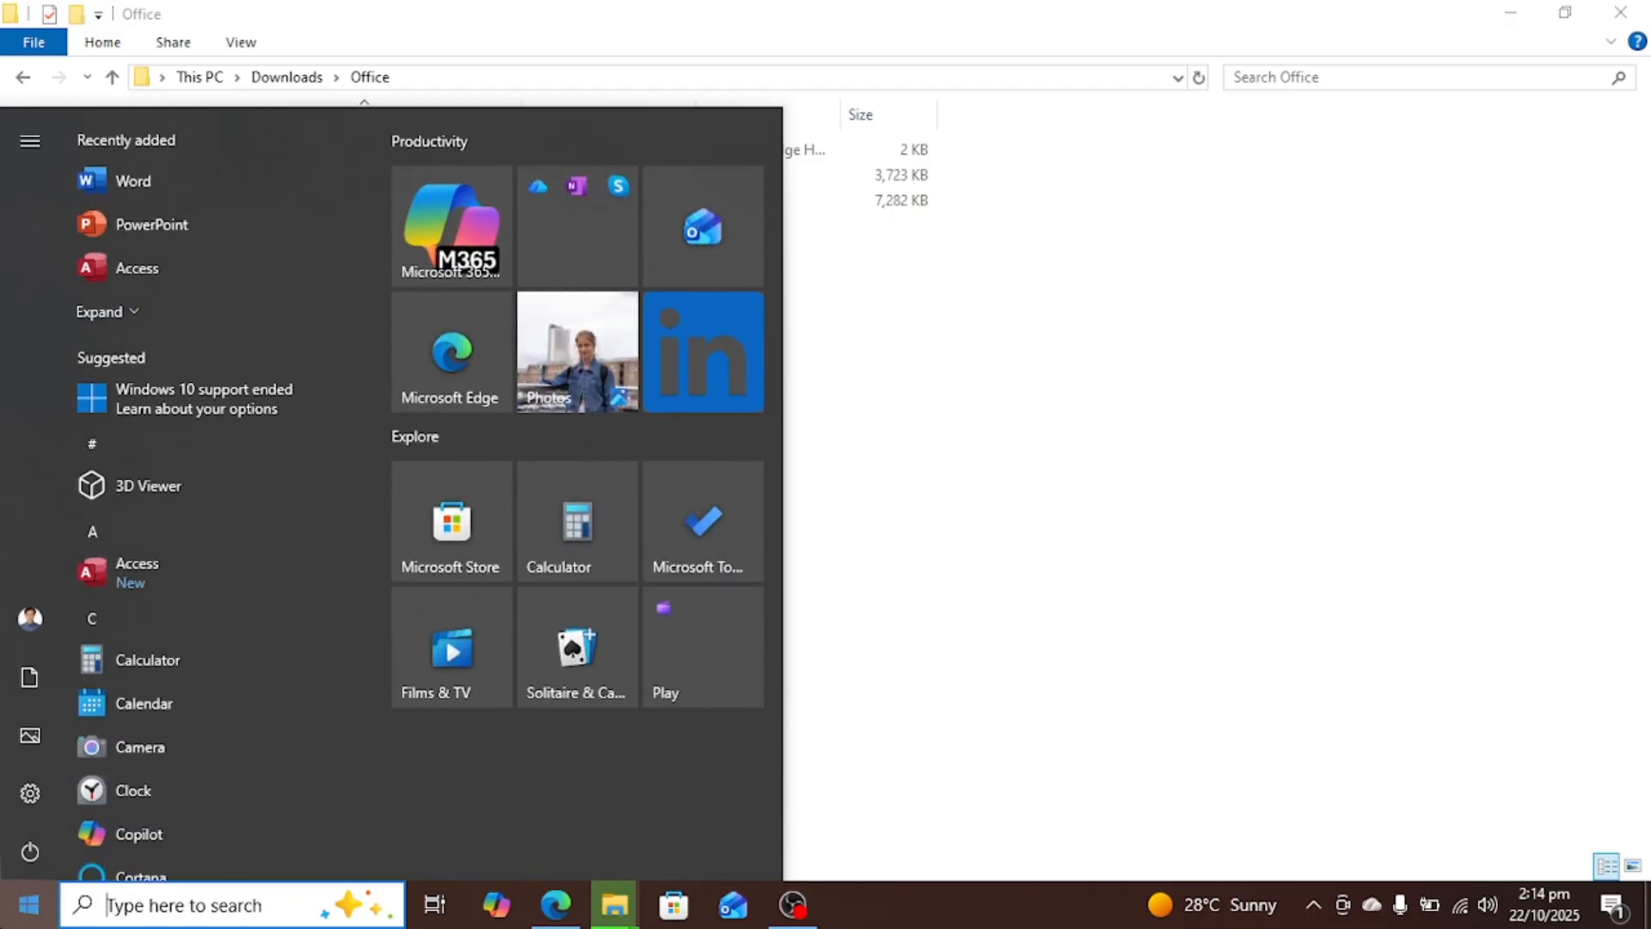
type("cms")
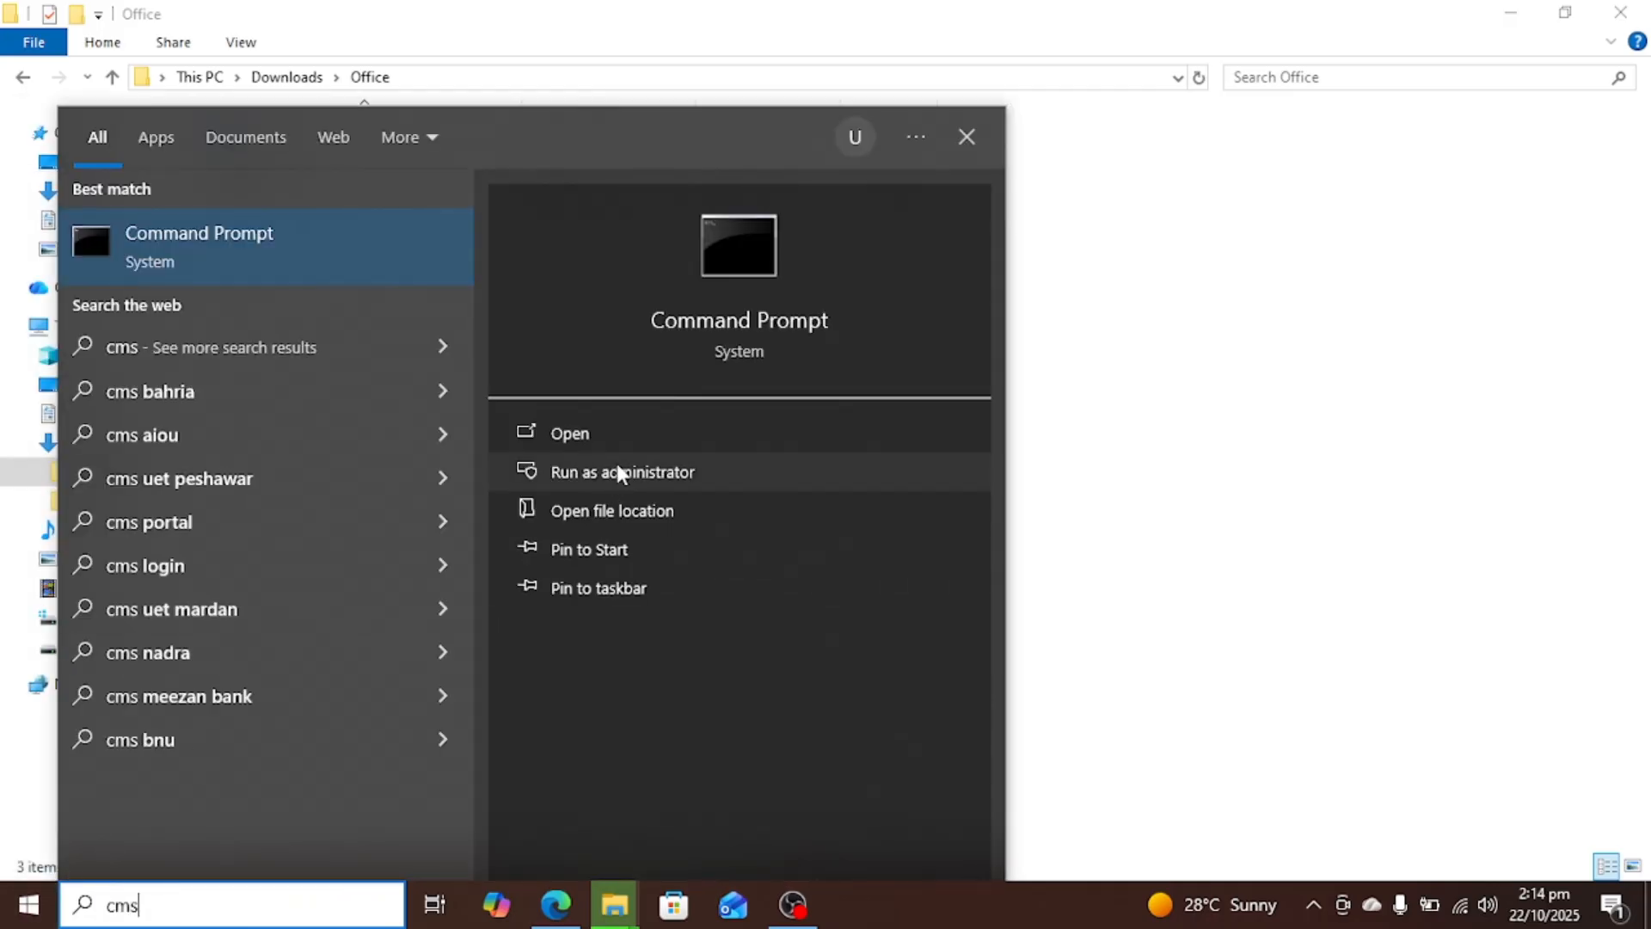
left_click(633, 471)
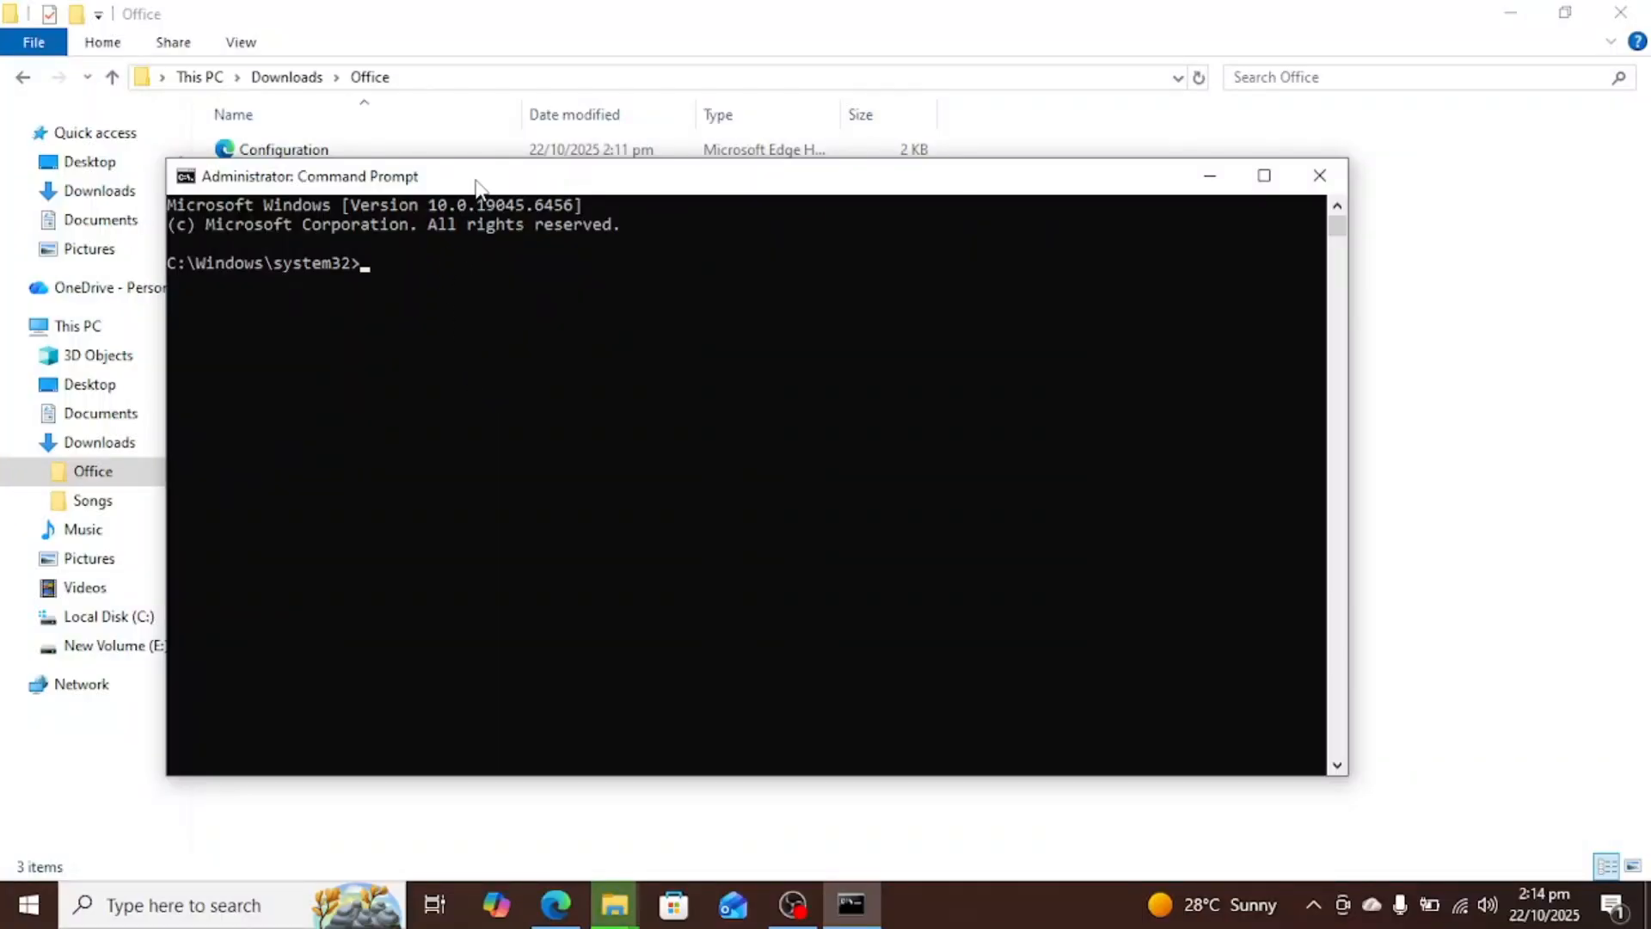
left_click_drag(474, 180, 642, 252)
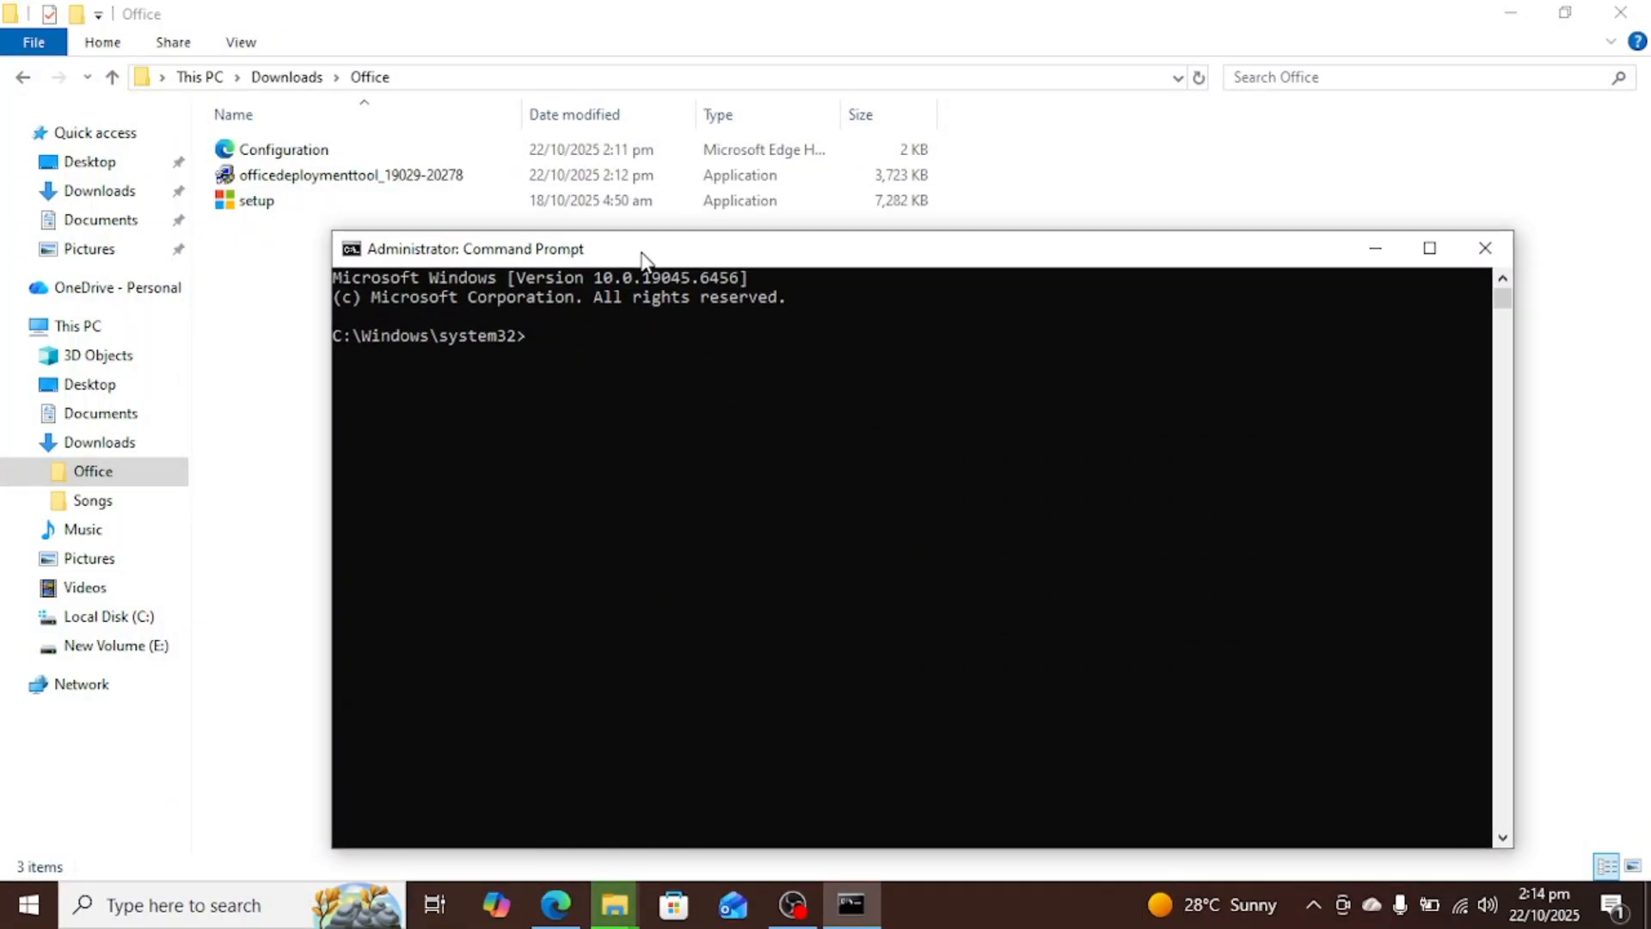
Copy the full path of the Office folder in File Explorer and switch back to Command Prompt
left_click(454, 81)
right_click(453, 81)
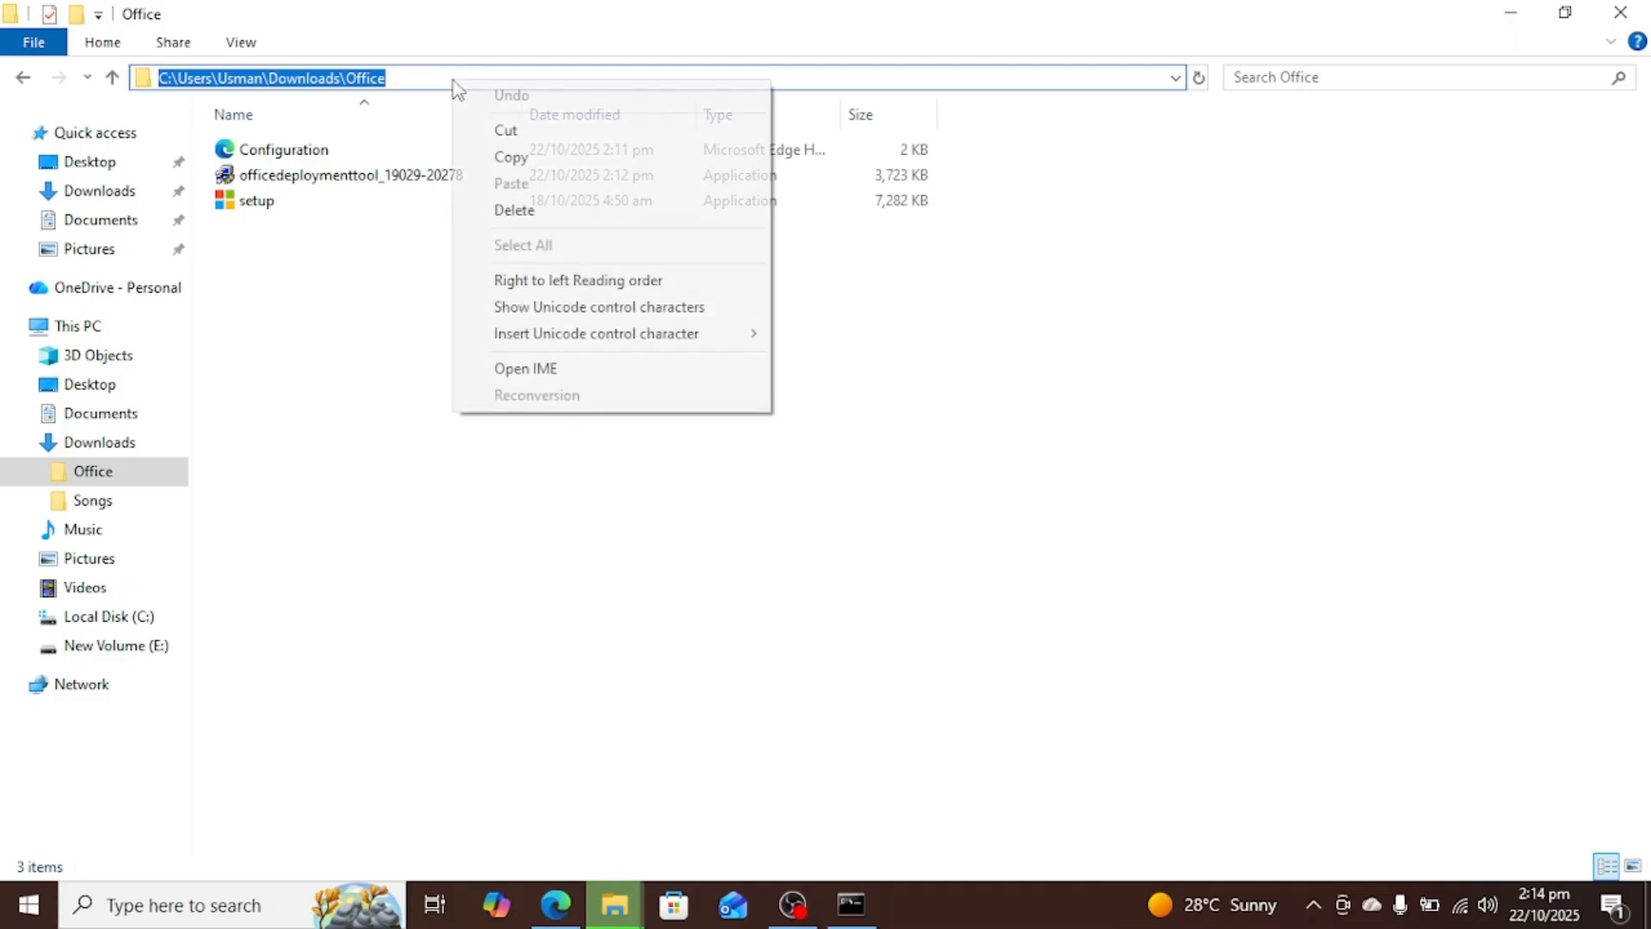
left_click(515, 157)
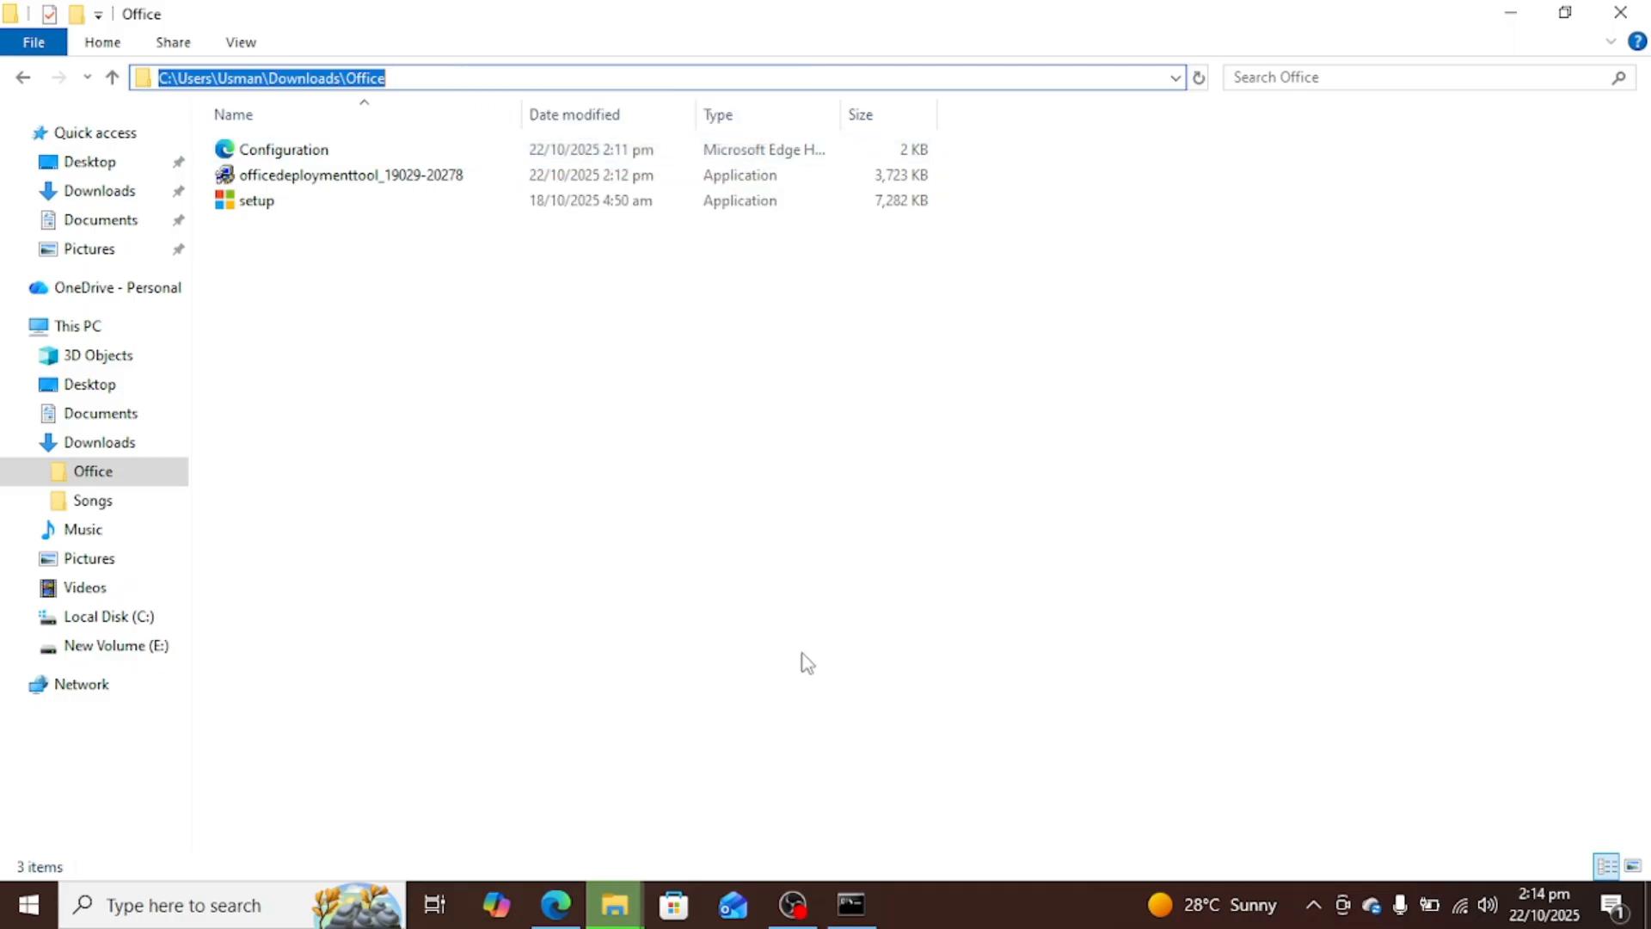
left_click(851, 904)
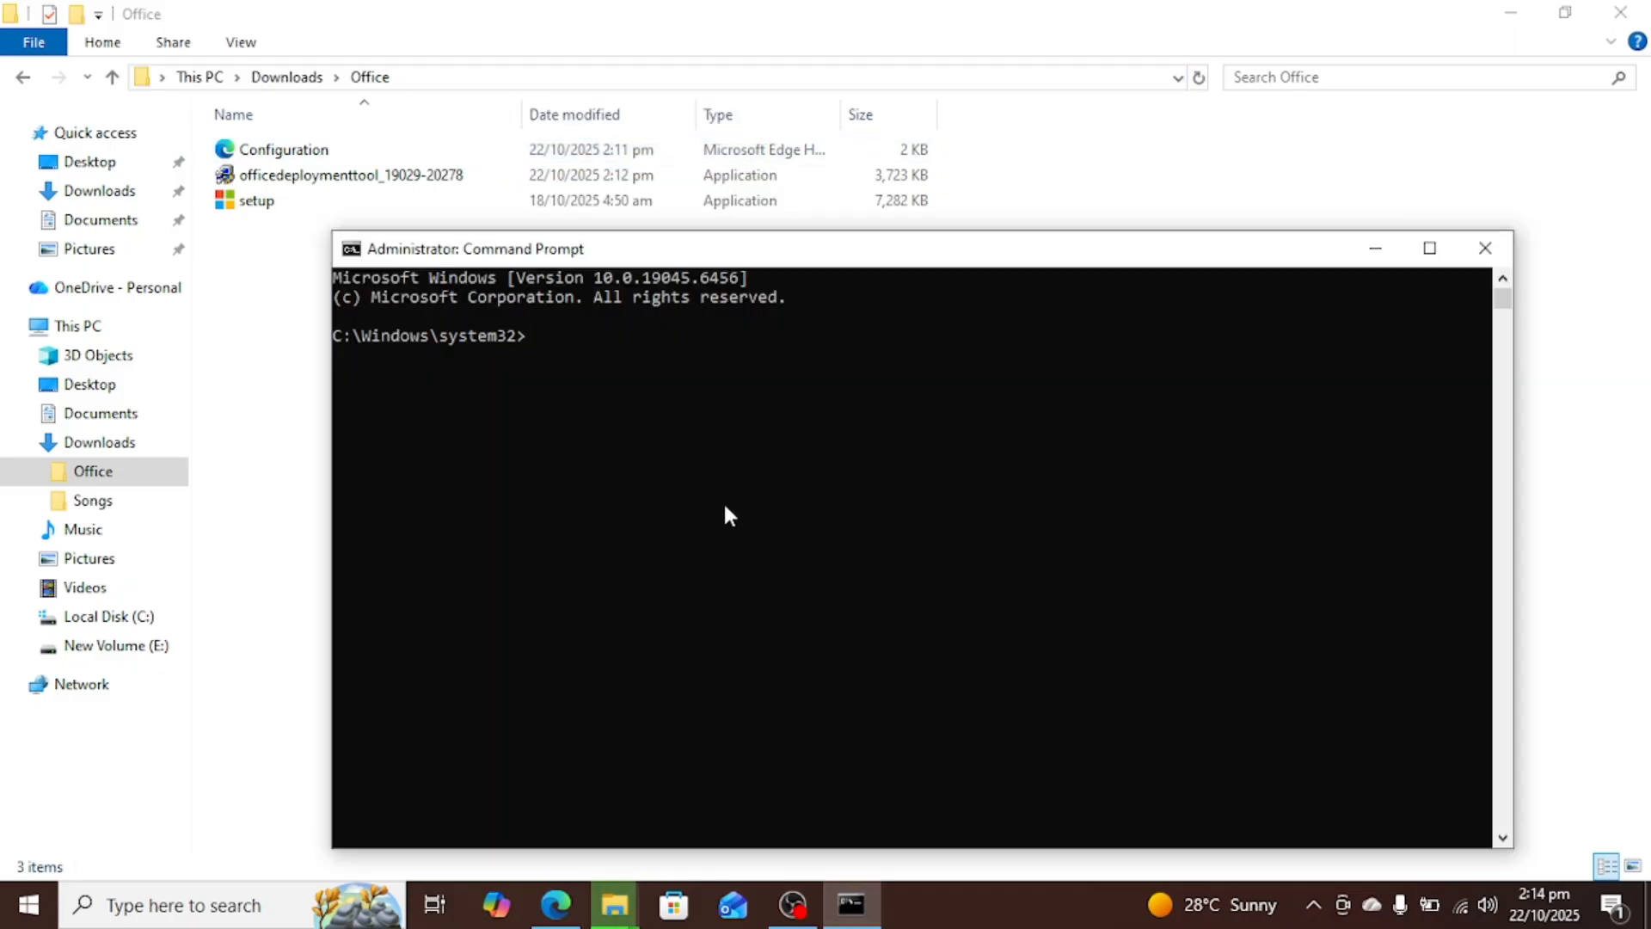
Change the Command Prompt's working directory to the Office folder inside Downloads using the copied path
type("cd")
type("C:\\Users\\Usman\\Downloads\\Office")
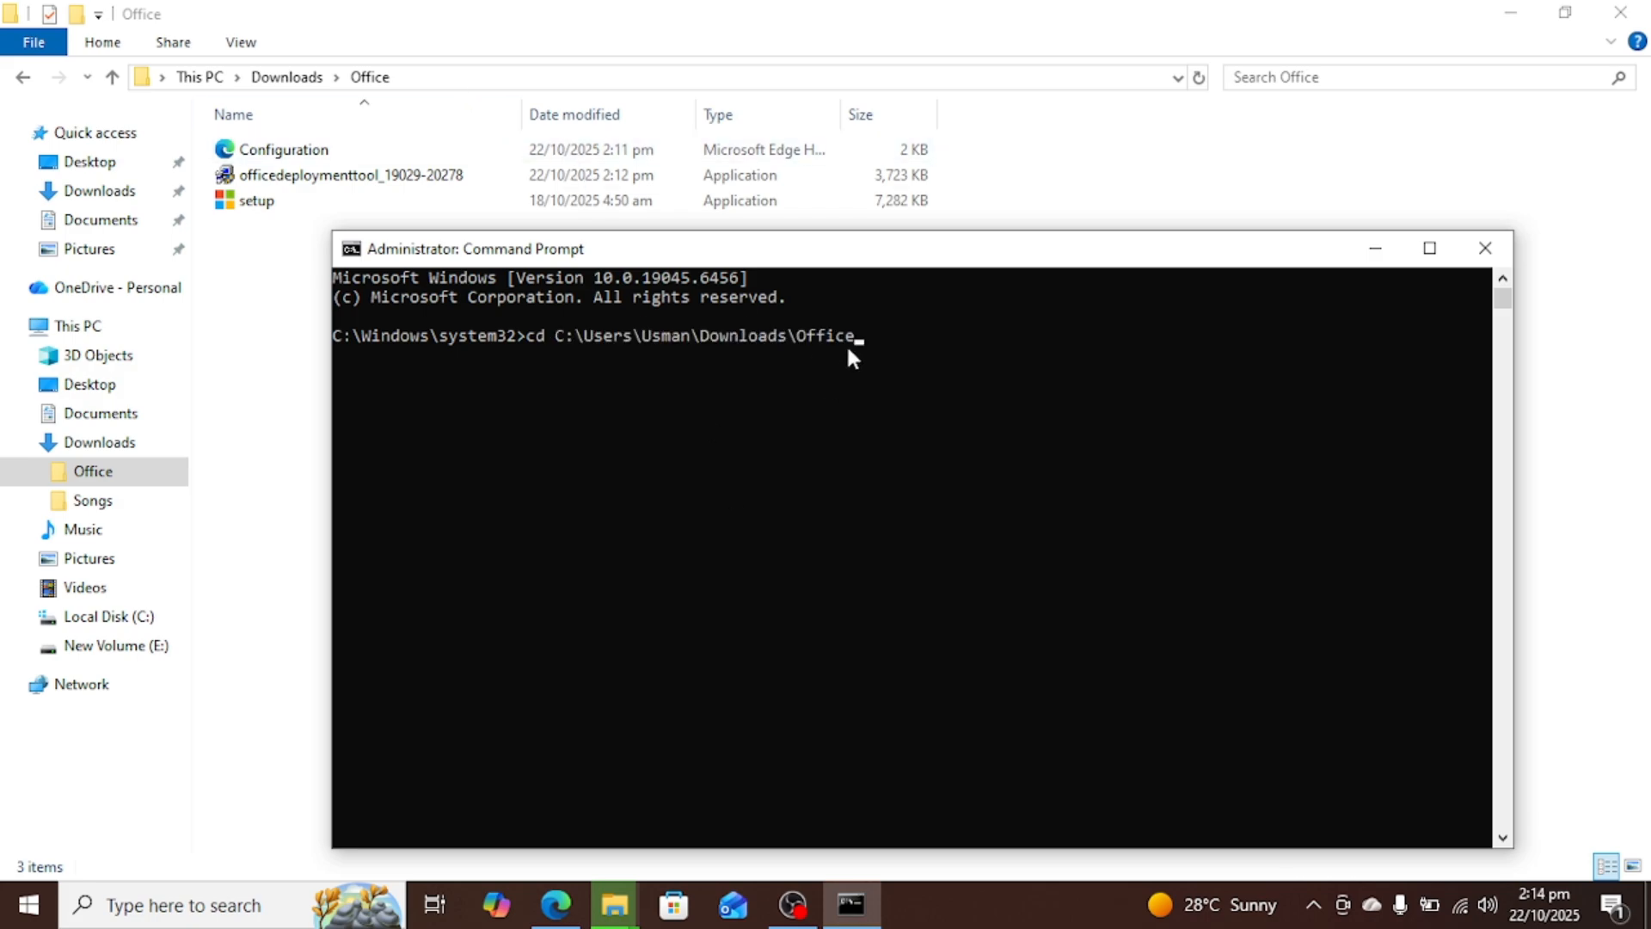
key("Return")
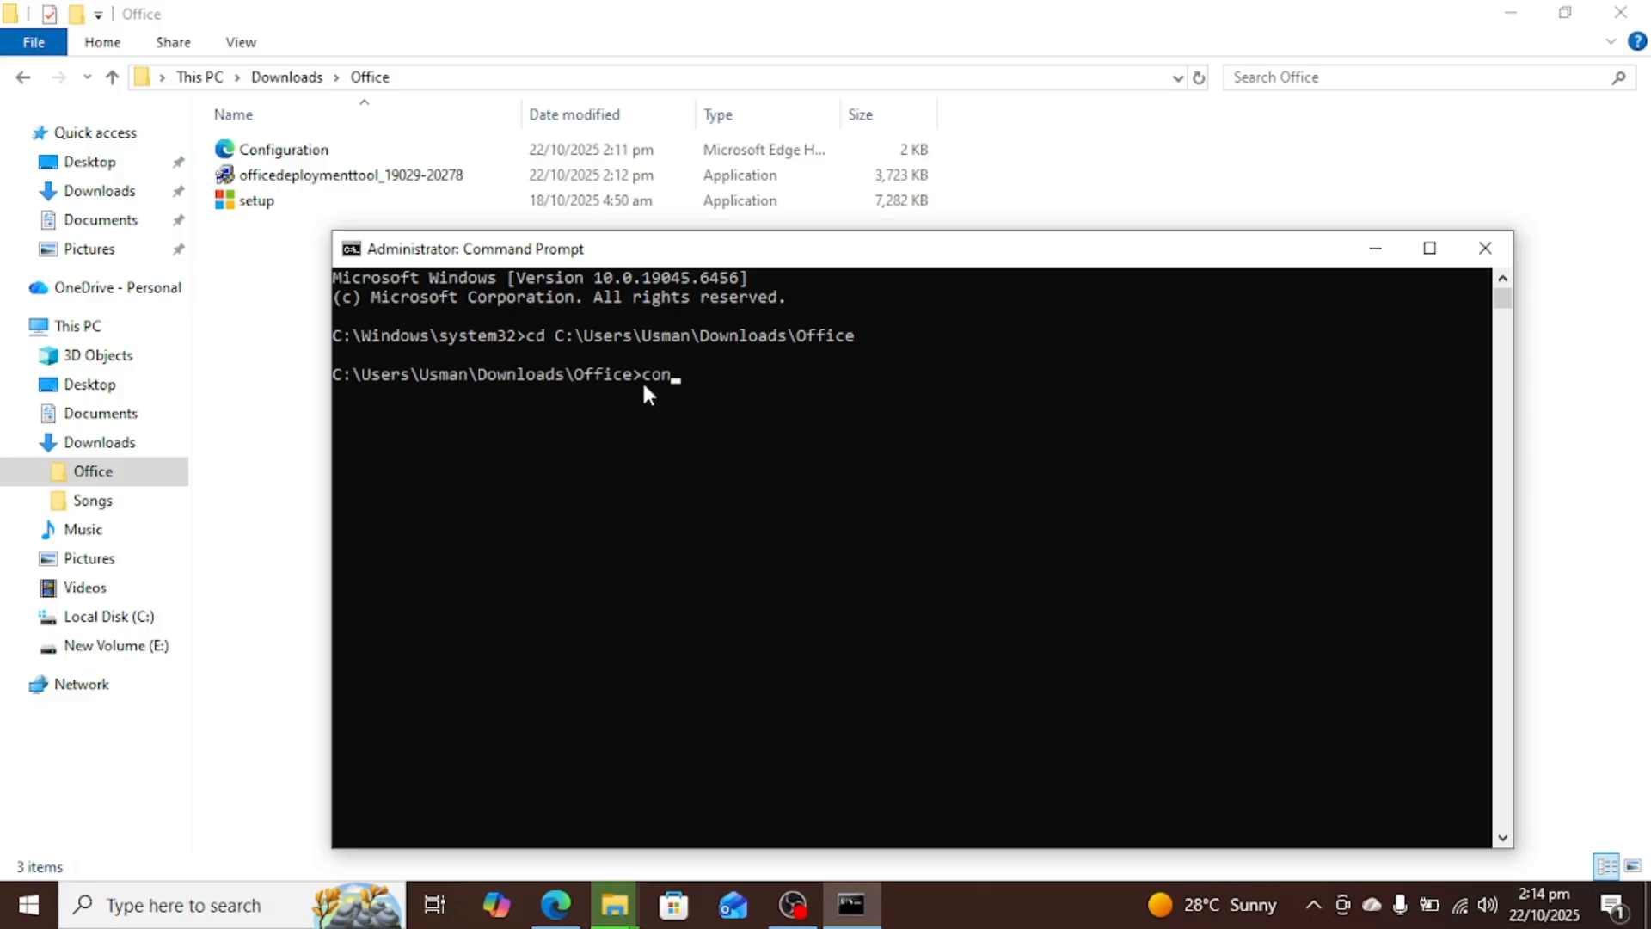
Run the Office installation with the command setup.exe /configure Configuration.xml
type("configure /con")
key("Home")
type("setup.exe ")
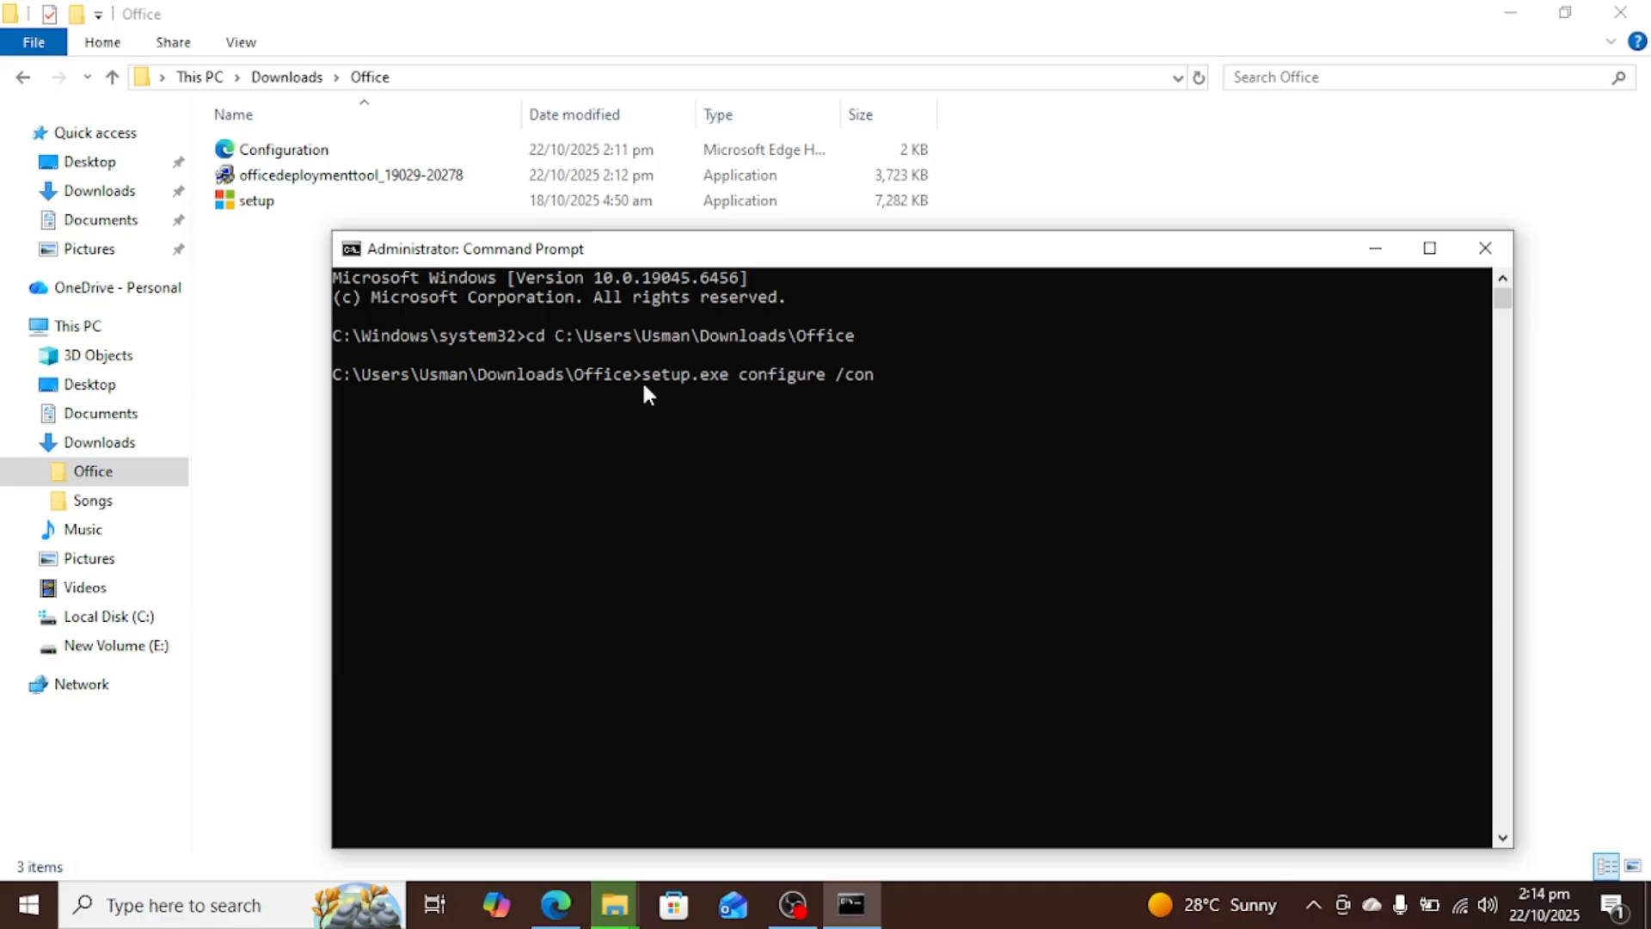
type("/")
key("Right")
key("Right")
key("Right")
key("Right")
key("Right")
type("ration.x")
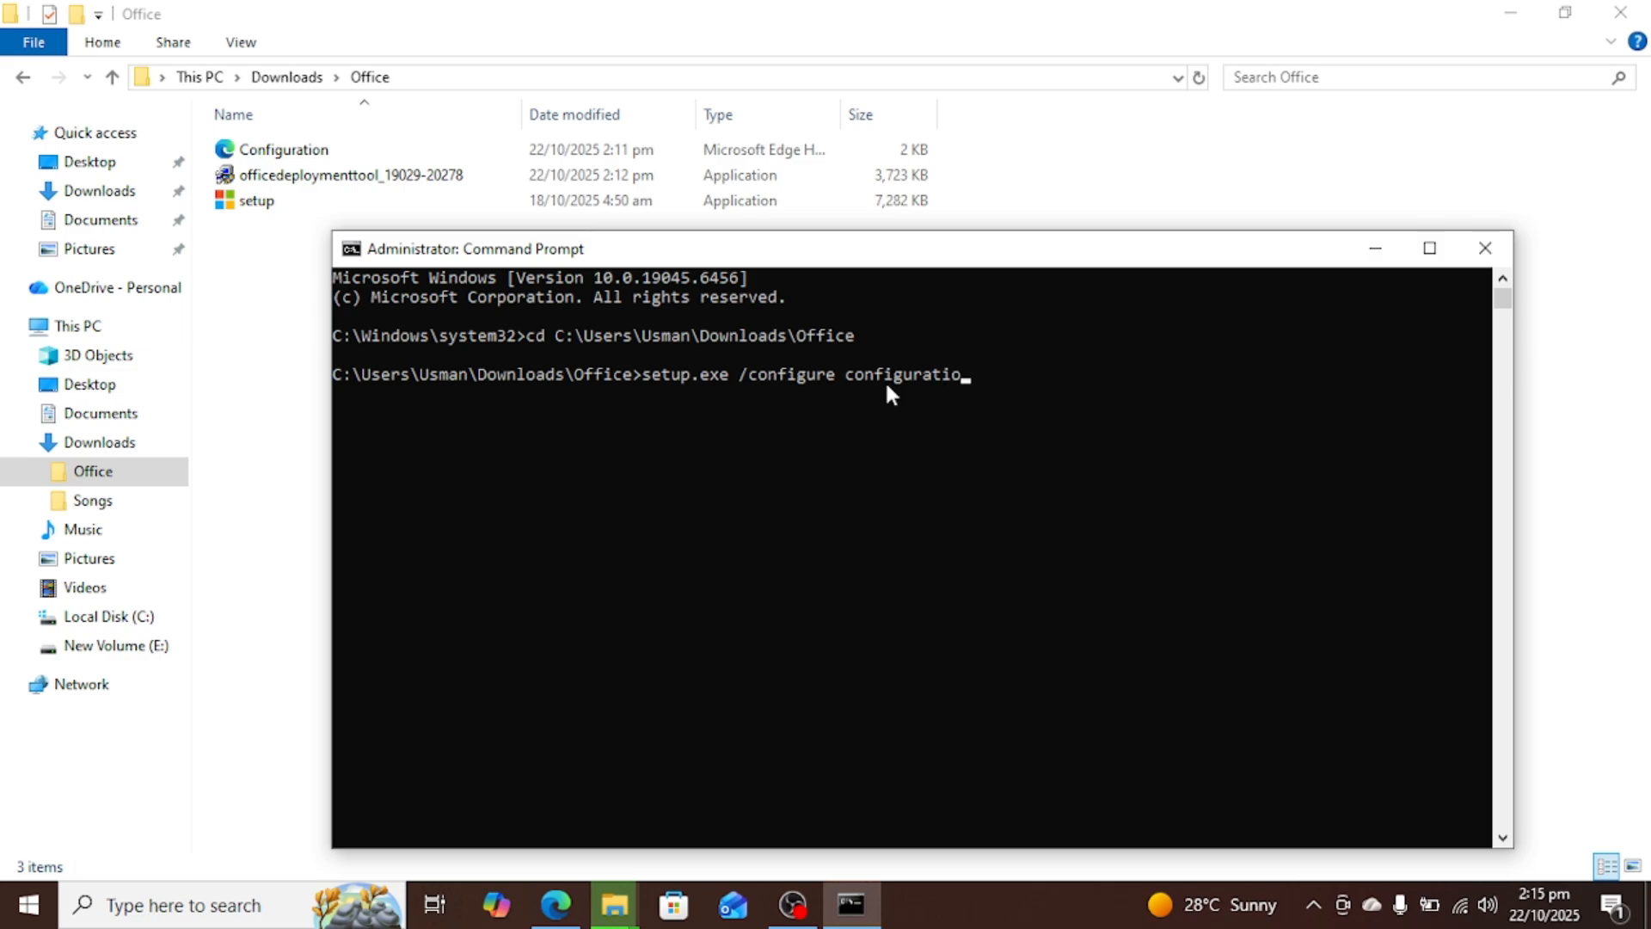
type("ml")
key("Left")
key("BackSpace")
type("C")
key("Right")
key("Right")
key("Right")
key("Right")
key("Right")
key("Right")
key("Right")
key("Right")
key("Right")
key("Right")
key("Right")
key("Right")
key("Right")
key("Right")
key("Right")
key("Right")
key("Return")
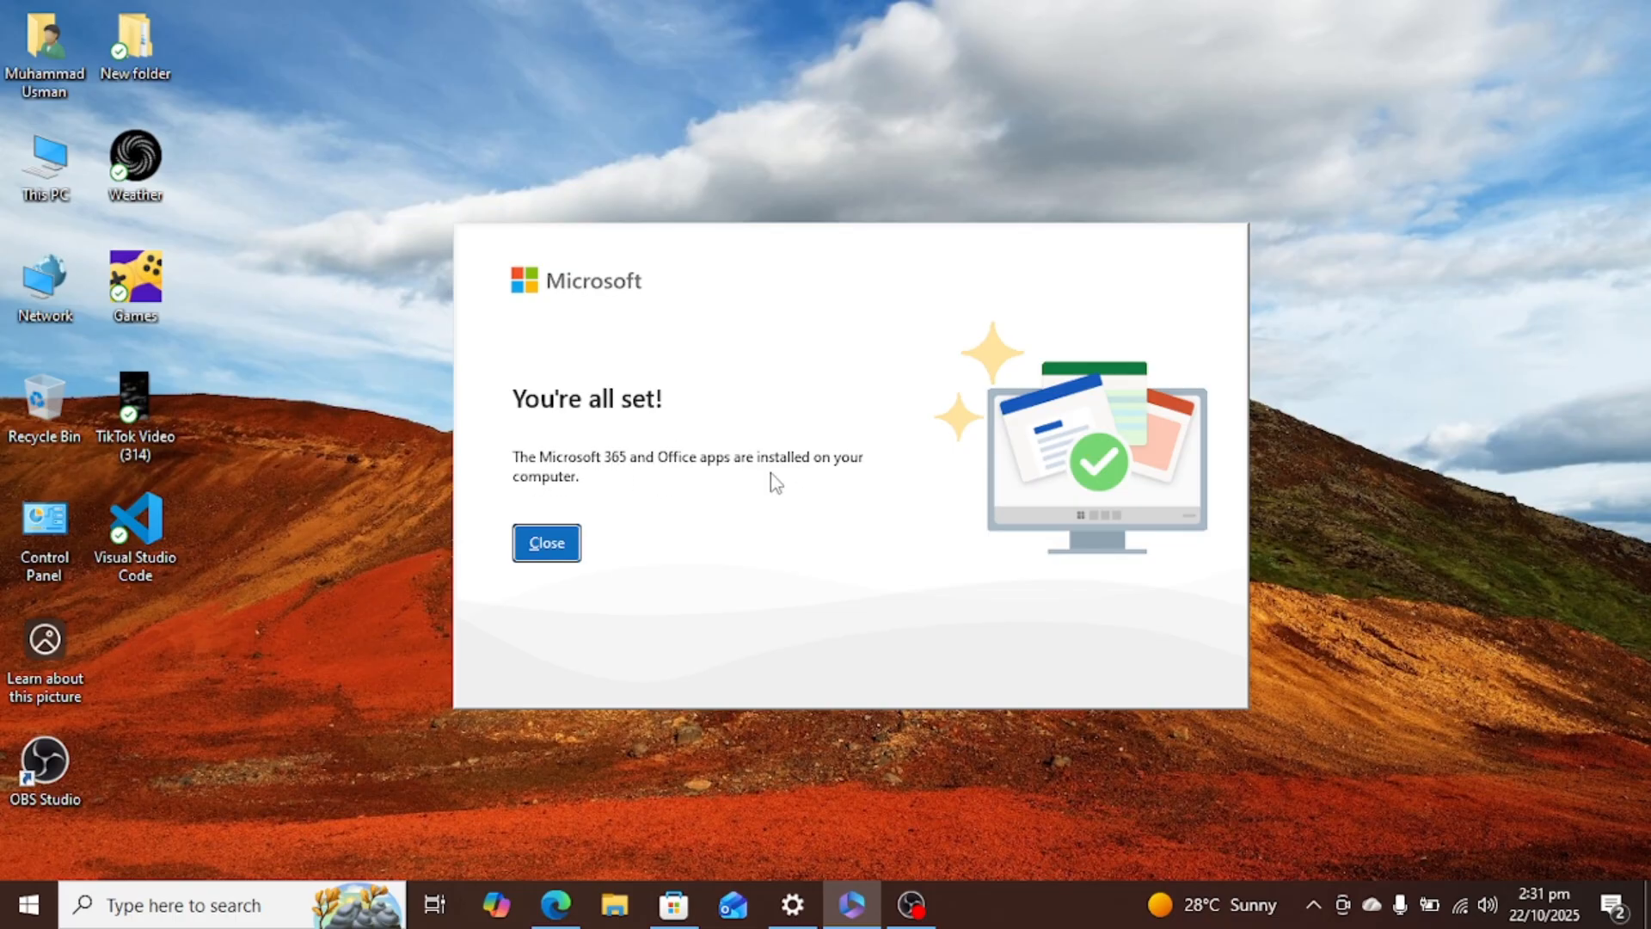
Close the Office installer's completion window and refresh the desktop
left_click(548, 543)
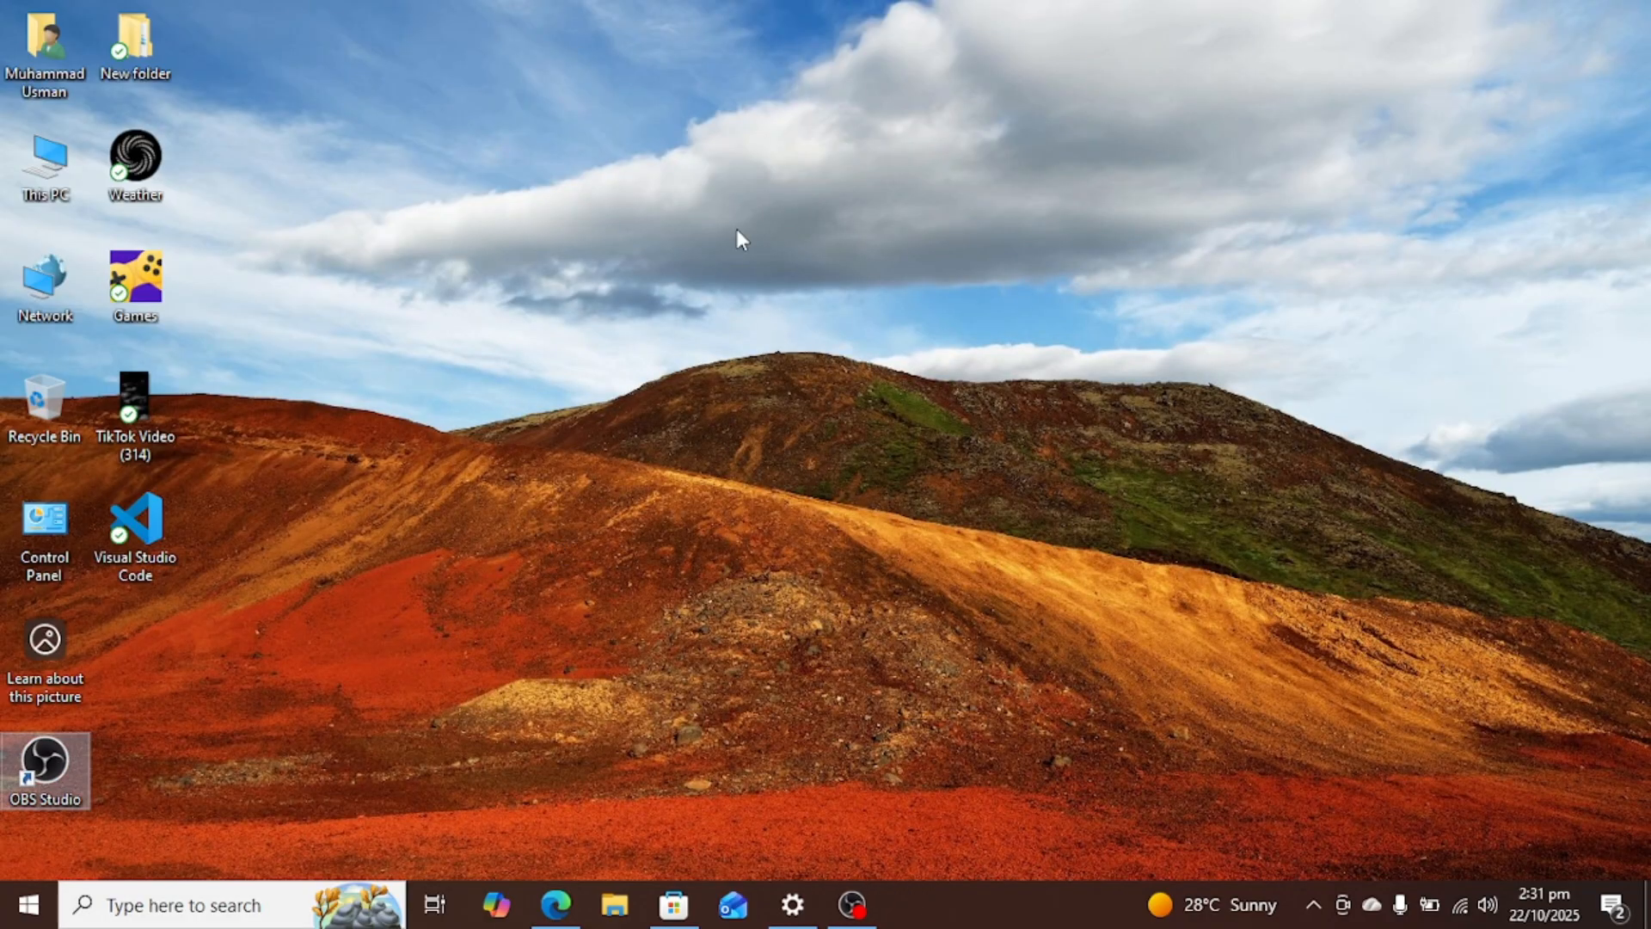
right_click(761, 301)
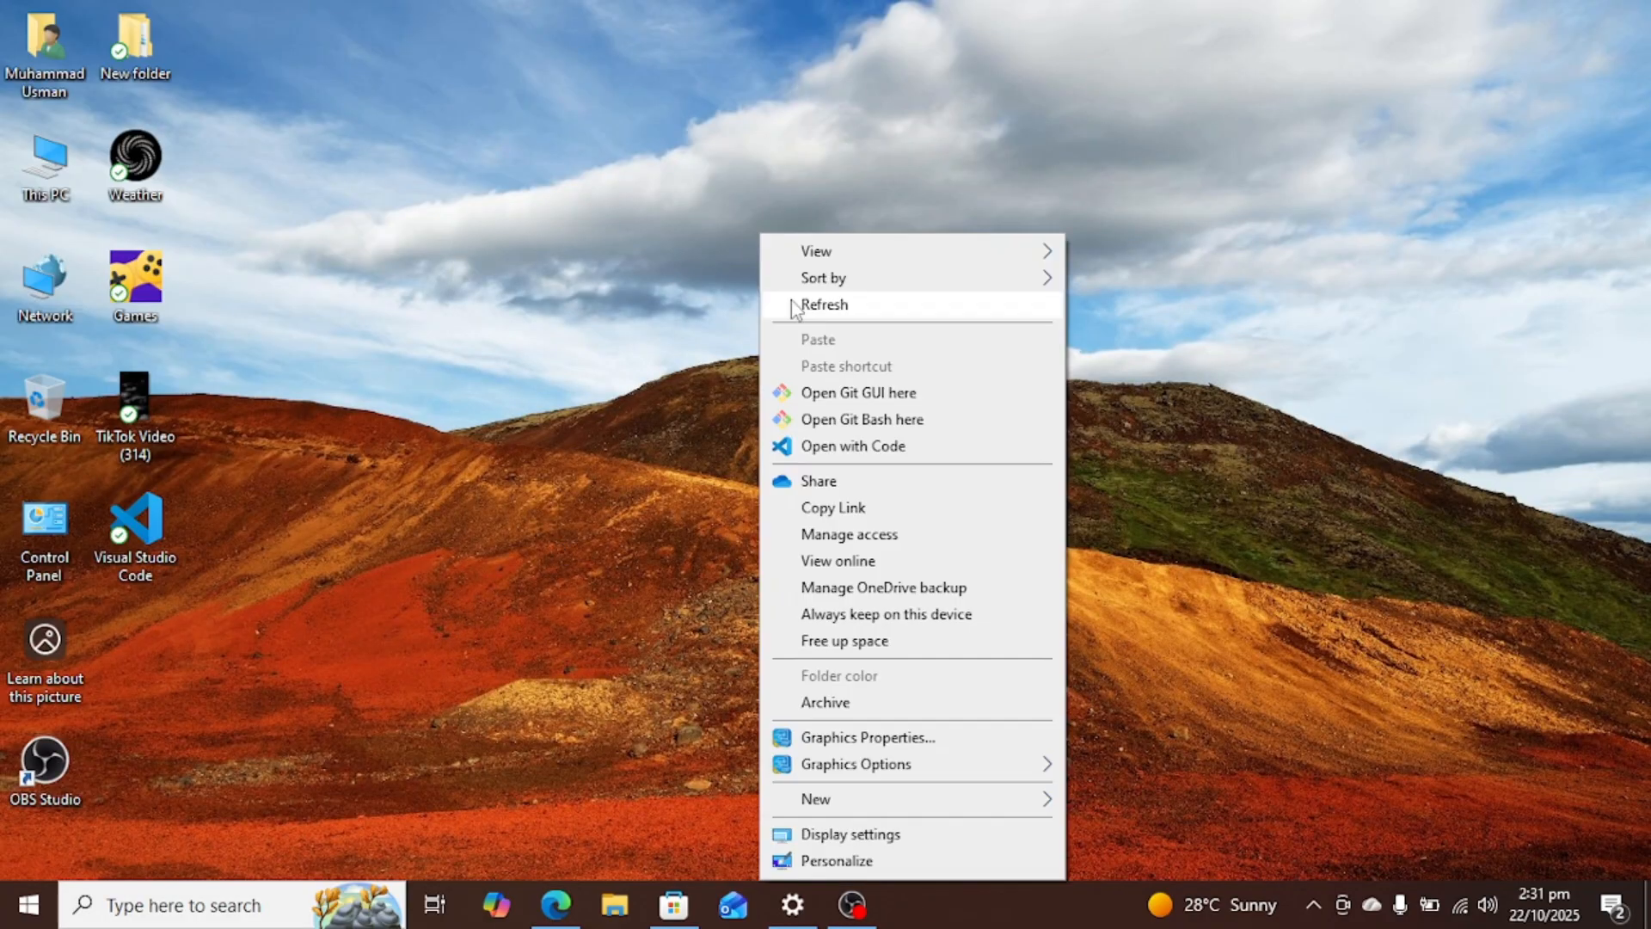
left_click(796, 307)
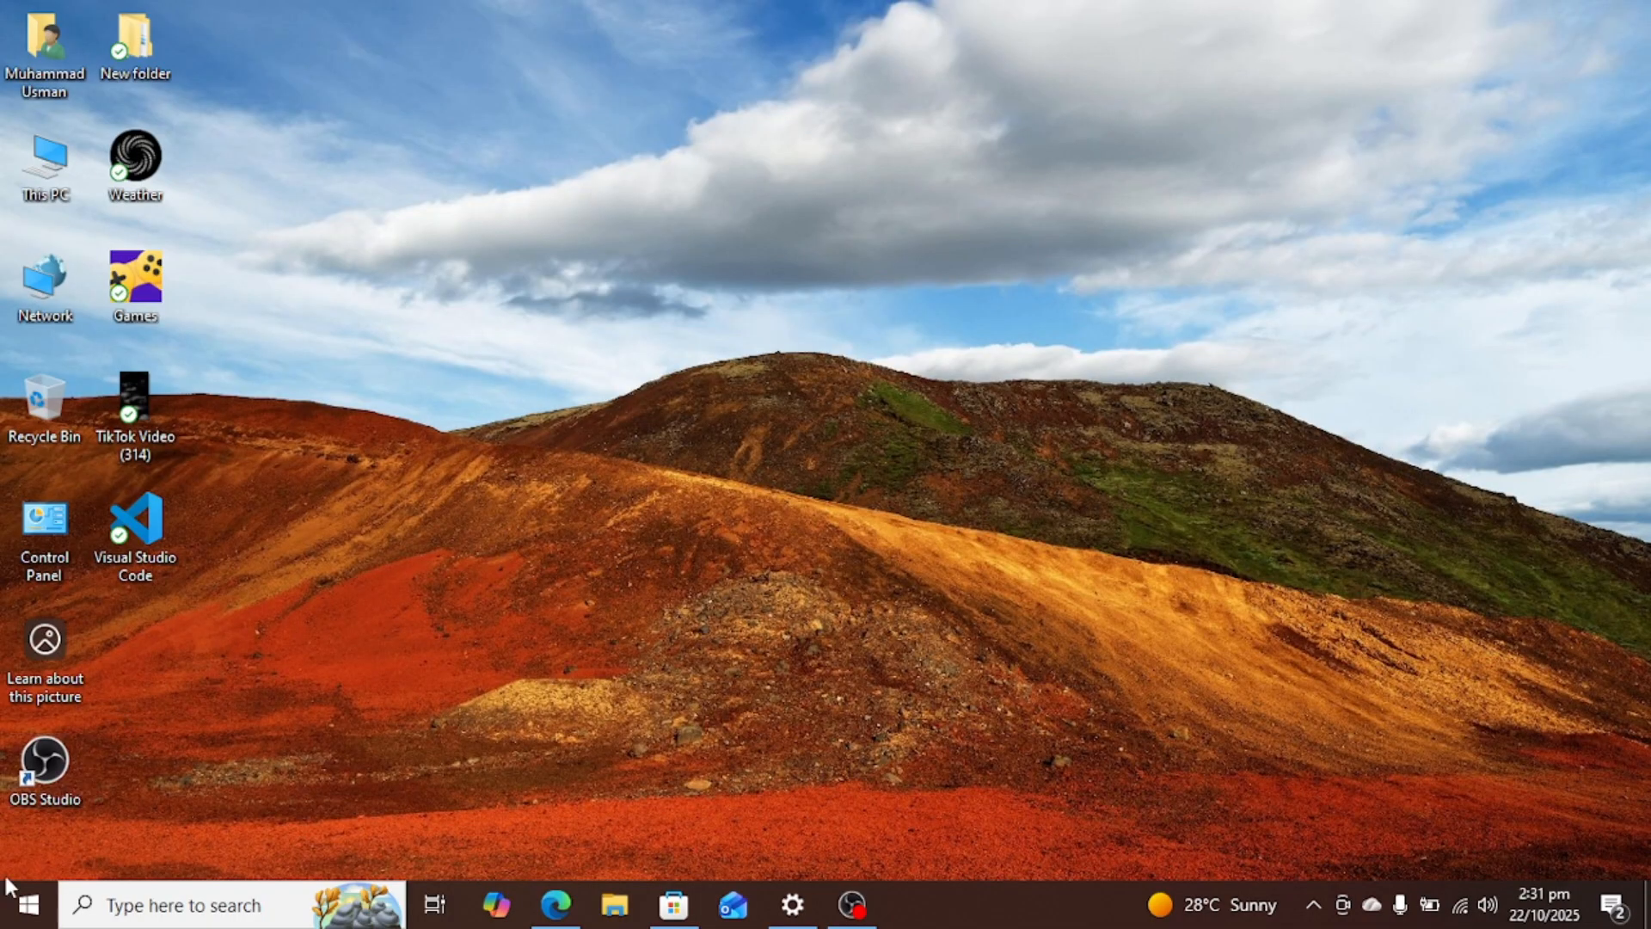
Launch the newly installed Word to check that it starts, and close its startup window
left_click(2, 915)
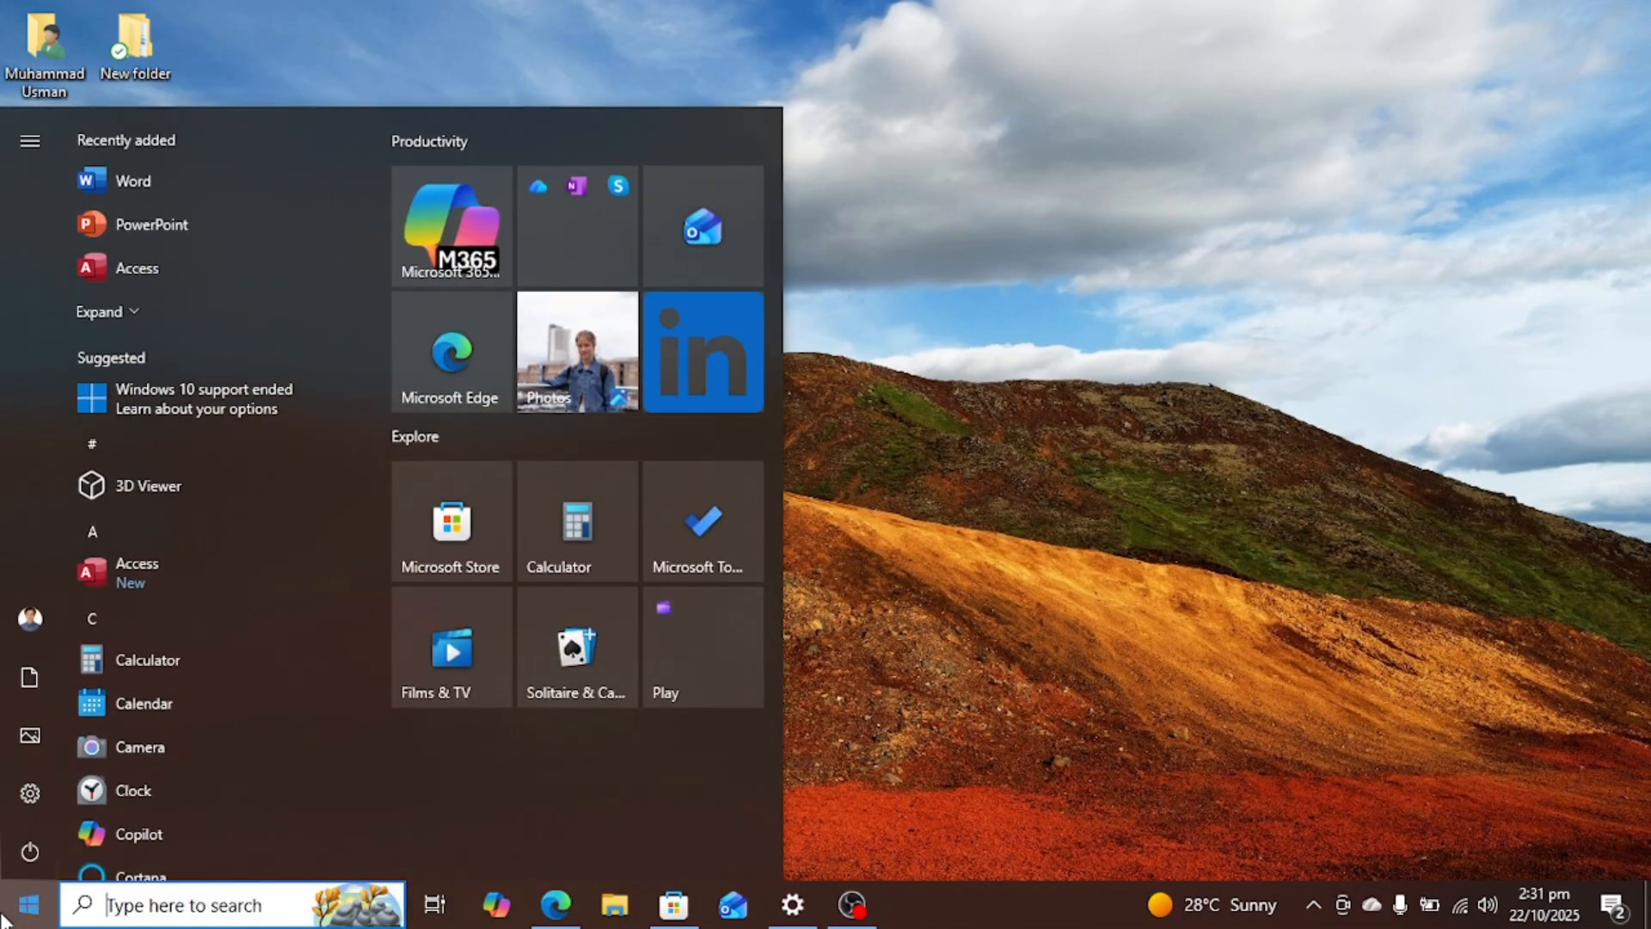
left_click(162, 179)
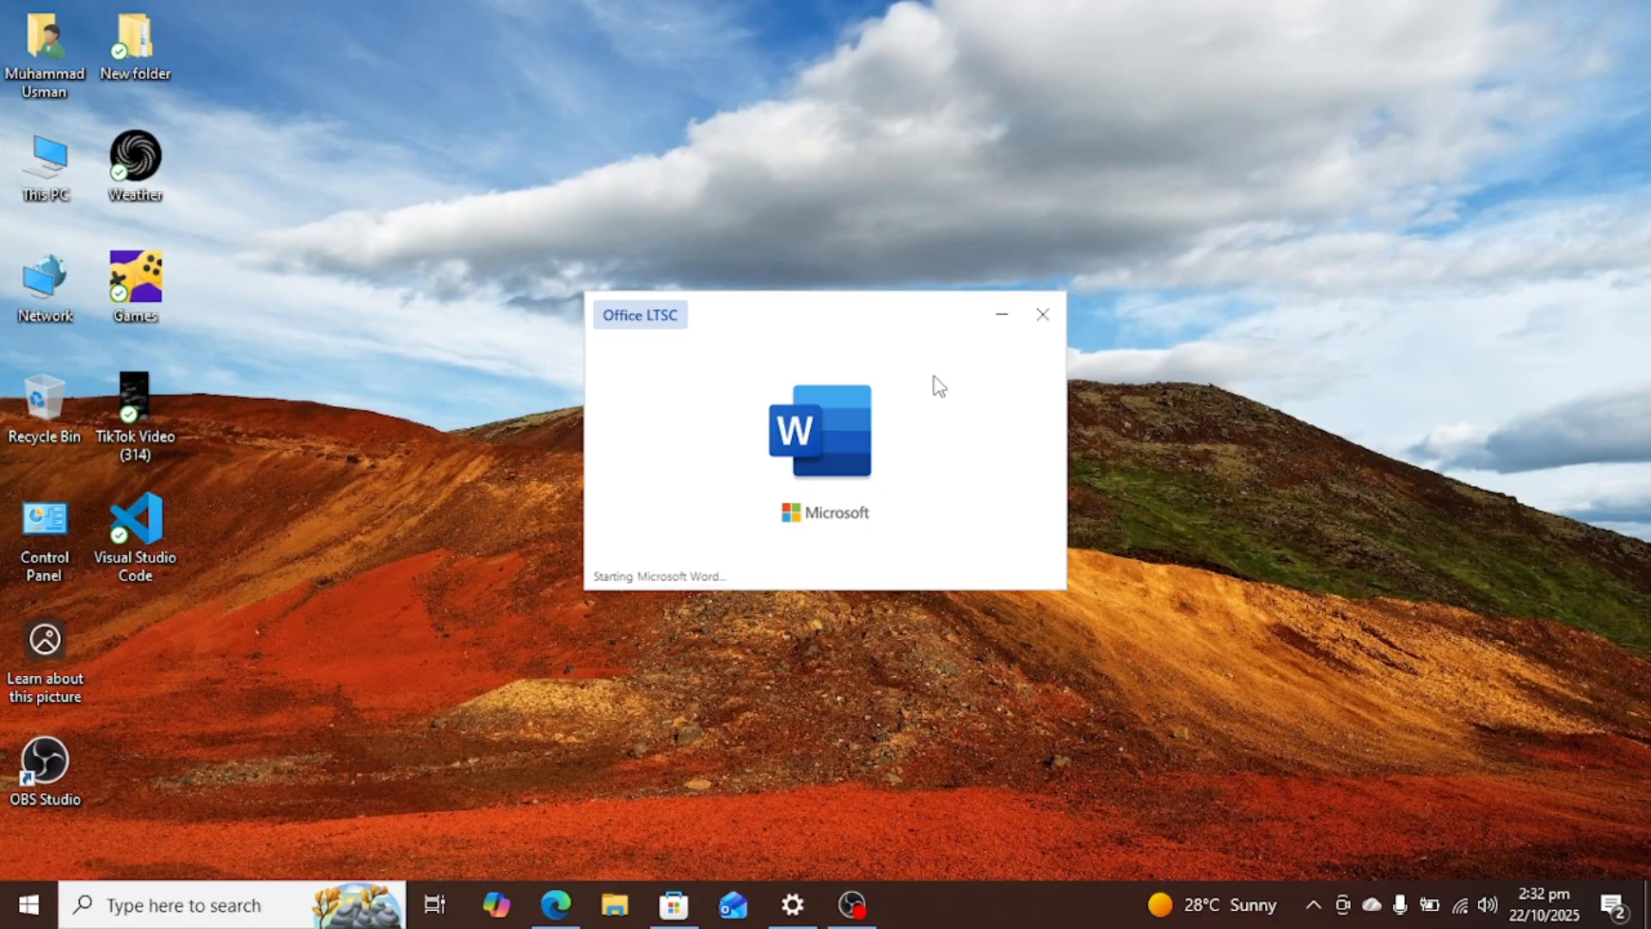
left_click(1042, 320)
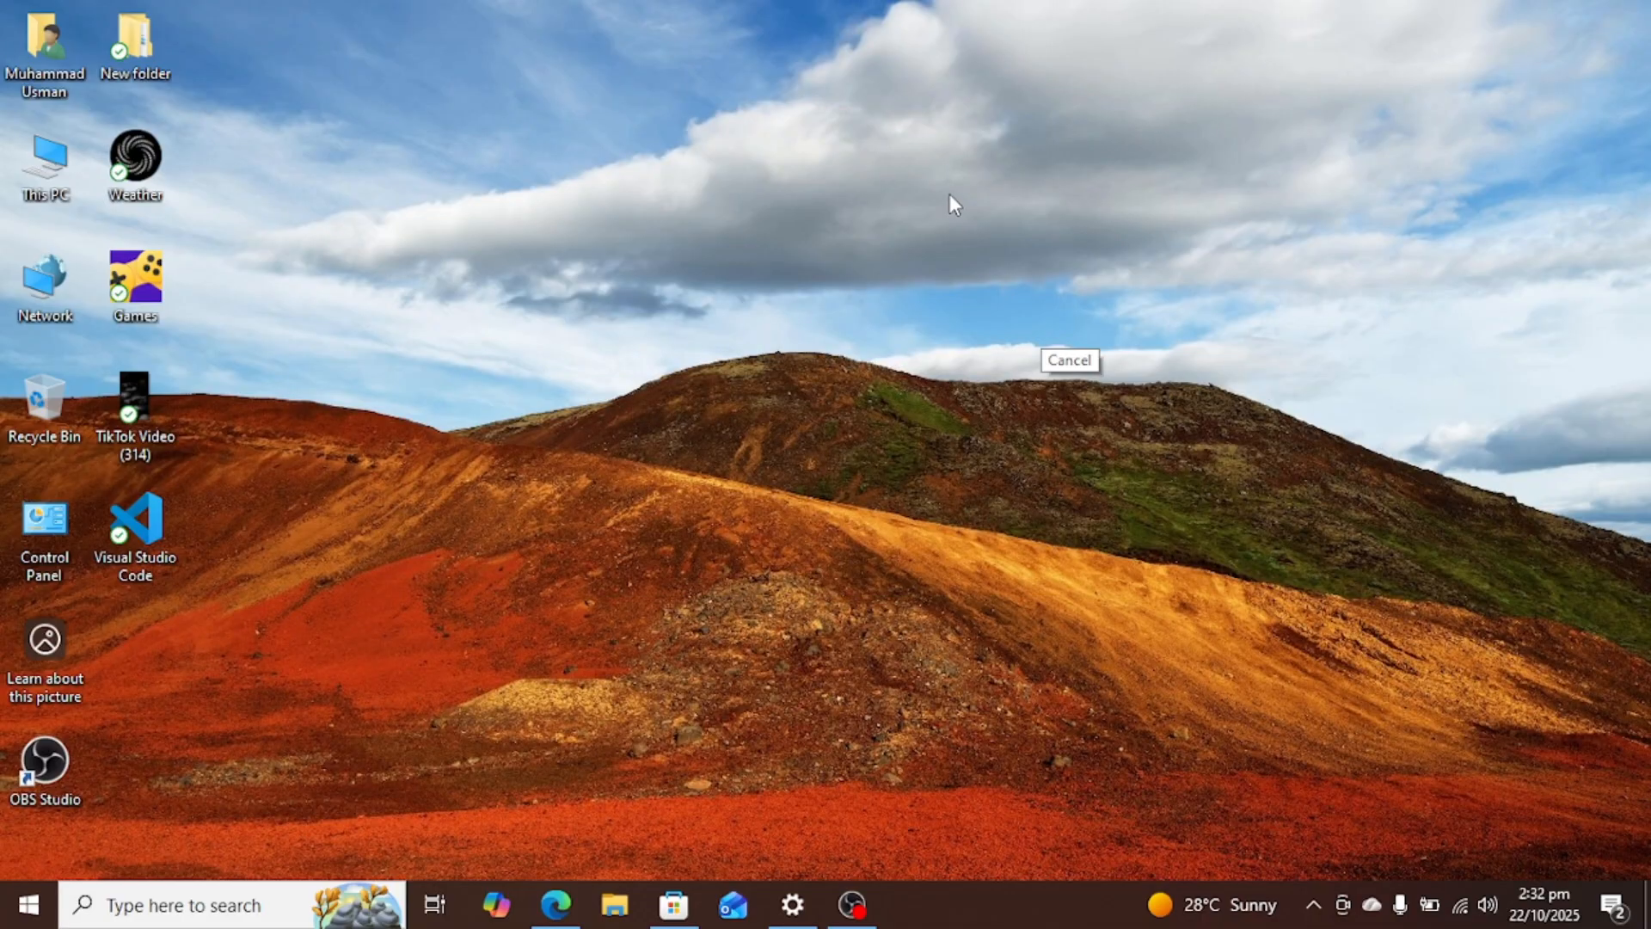
right_click(950, 193)
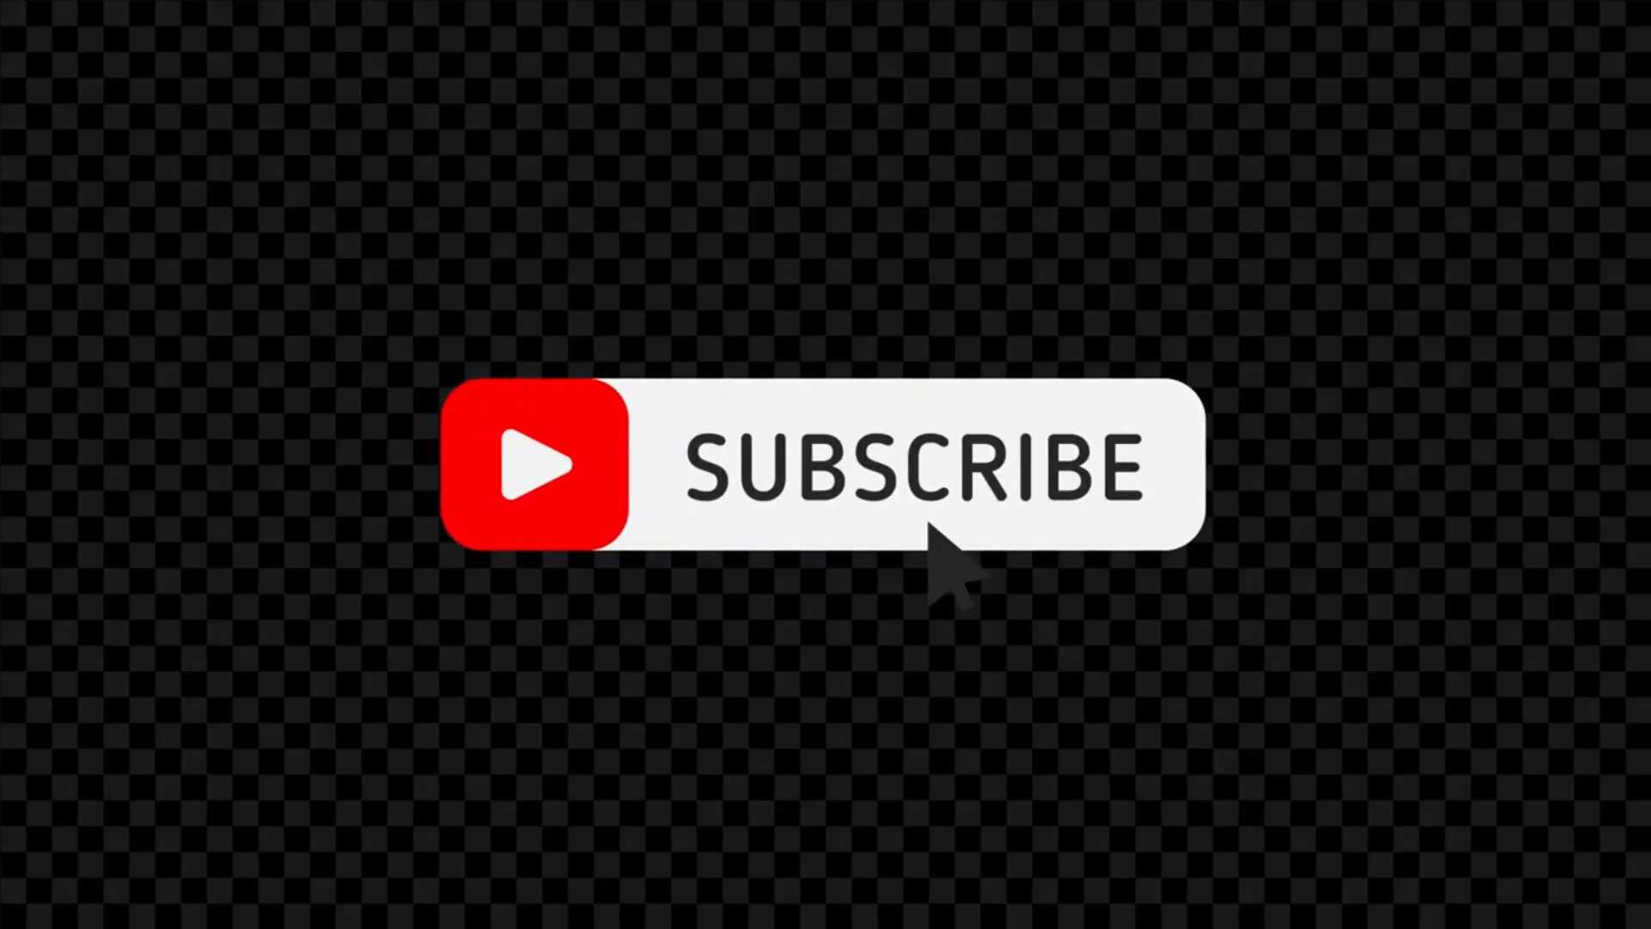